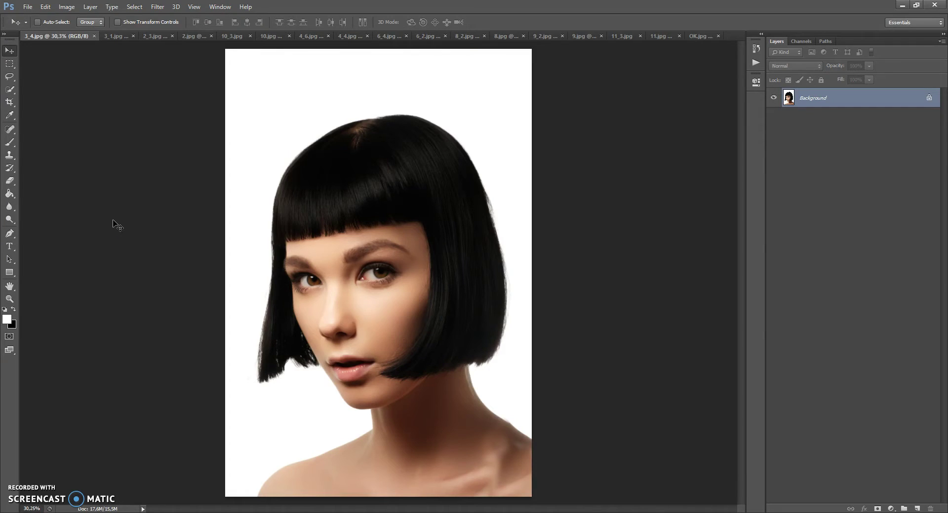
- Compare the original photos with their geometric painted versions in the open documents from 3_1.jpg through 4_4.jpg
mouse_move(113, 221)
left_mouse_down()
mouse_move(101, 205)
mouse_move(126, 147)
mouse_move(114, 65)
left_mouse_up()
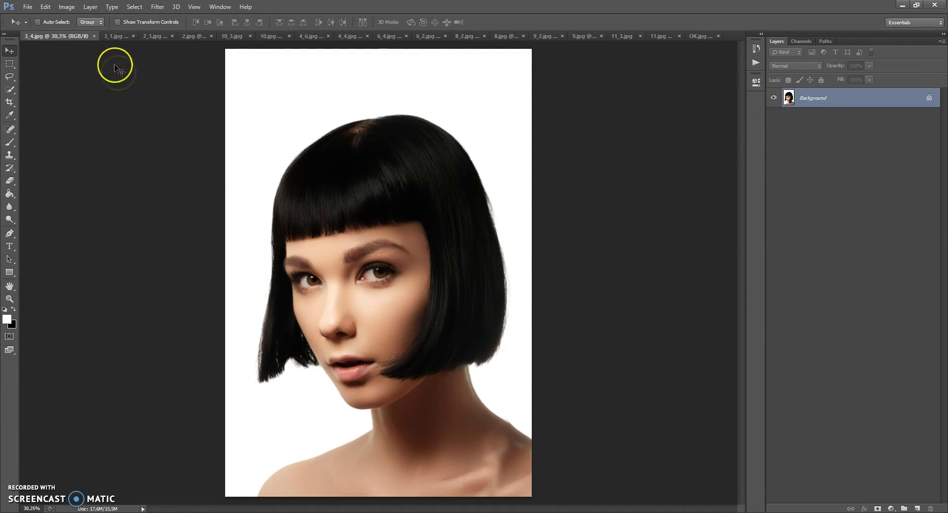
left_click(112, 35)
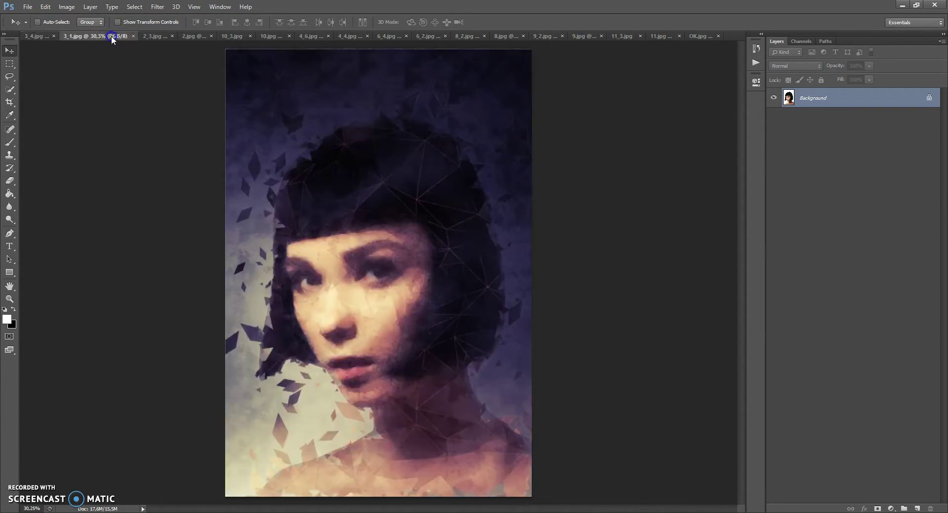
left_click(163, 34)
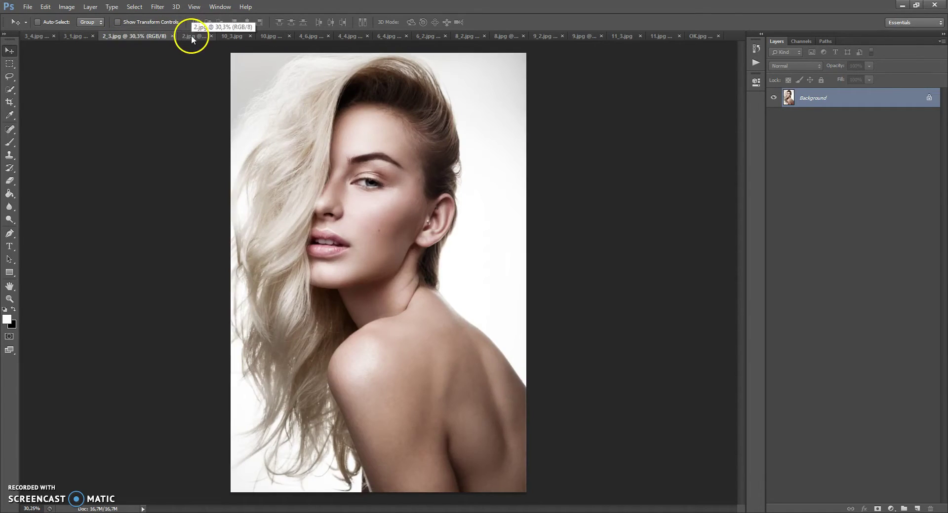
left_click(191, 34)
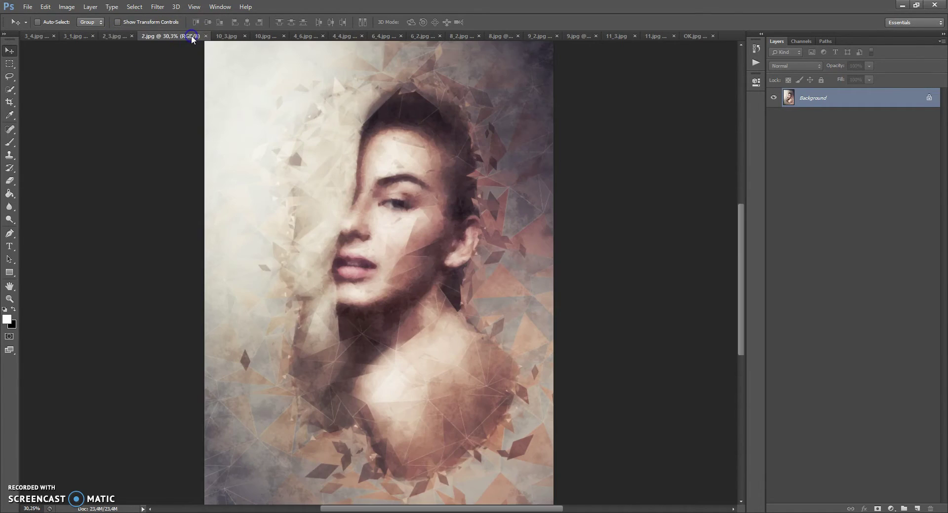
left_click(230, 38)
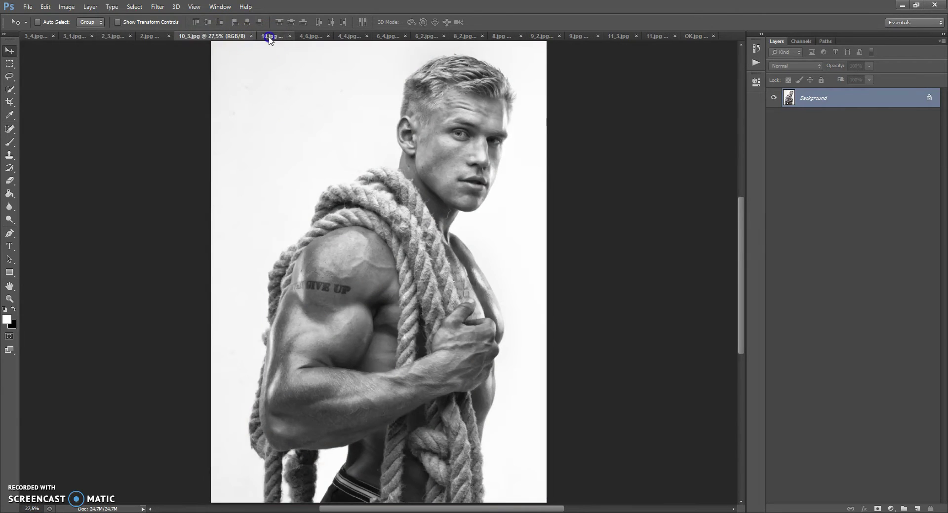
left_click(270, 37)
left_click(311, 37)
left_click(349, 36)
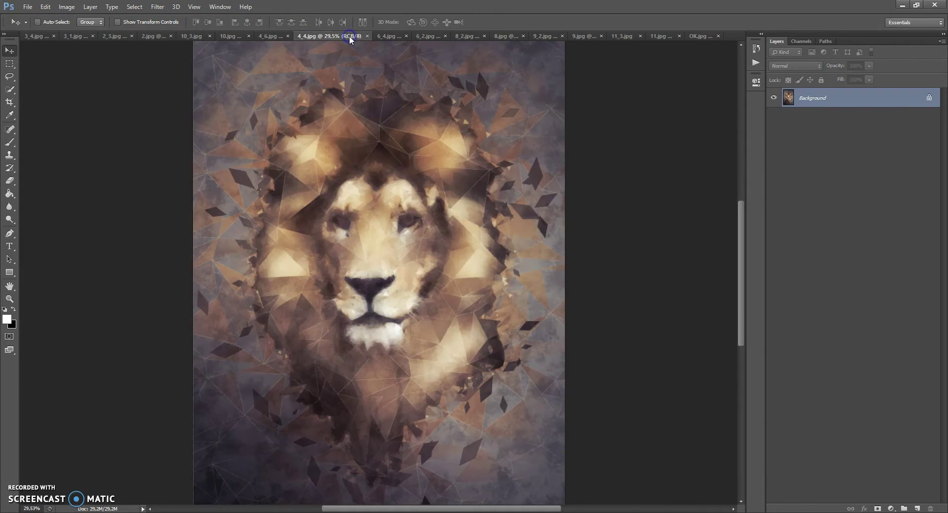
- View 6_4.jpg and examine the facial details of the painted effect in 6_2.jpg up close
left_click(388, 35)
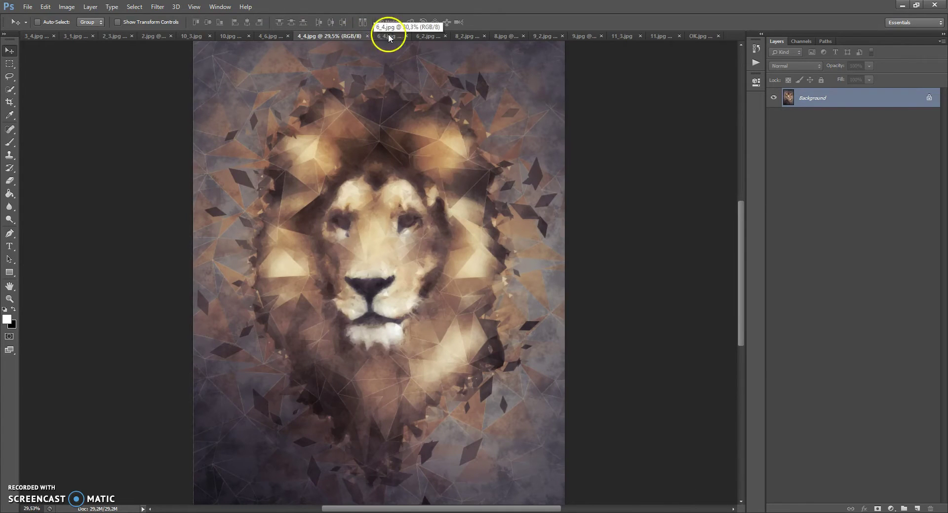
left_click(427, 36)
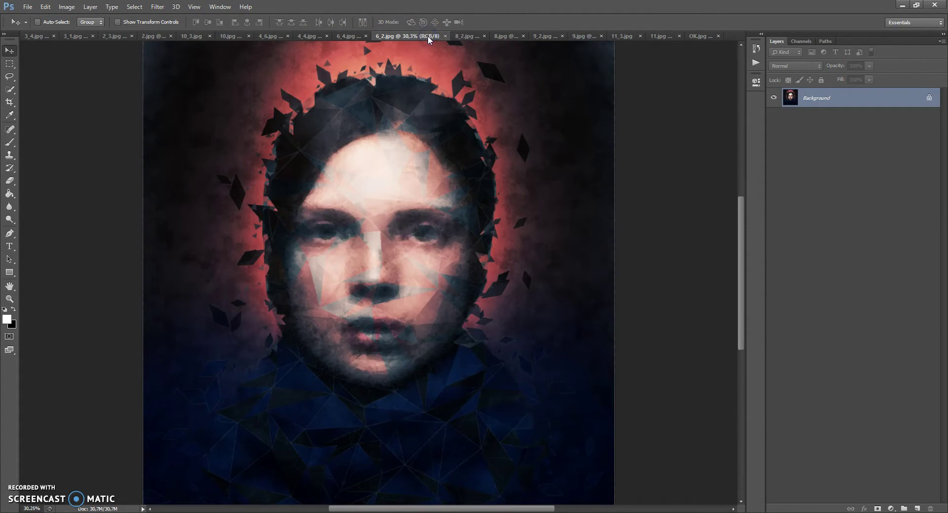
scroll(411, 217, "up", 5)
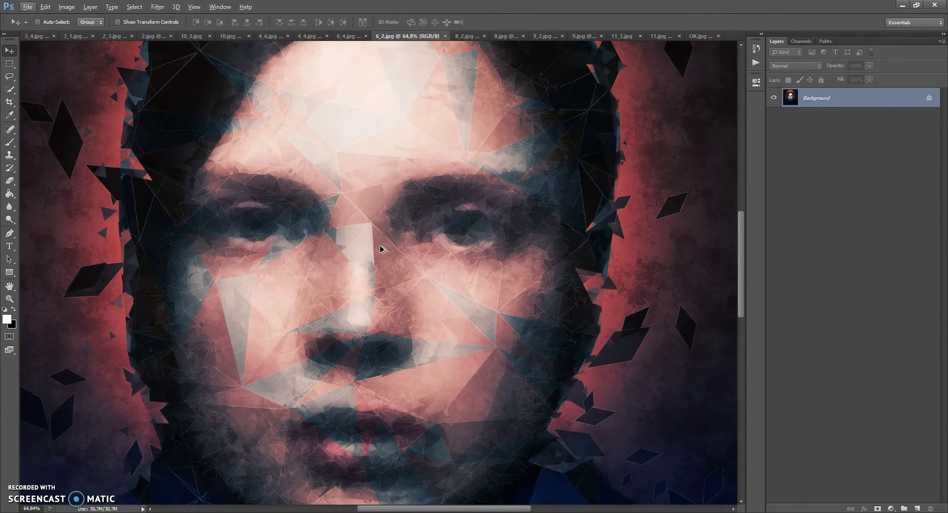
scroll(380, 250, "down", 3)
- Compare 8_2.jpg with 8.jpg and 9_2.jpg with 9.jpg, examining the painted face in 9.jpg up close
left_click(471, 36)
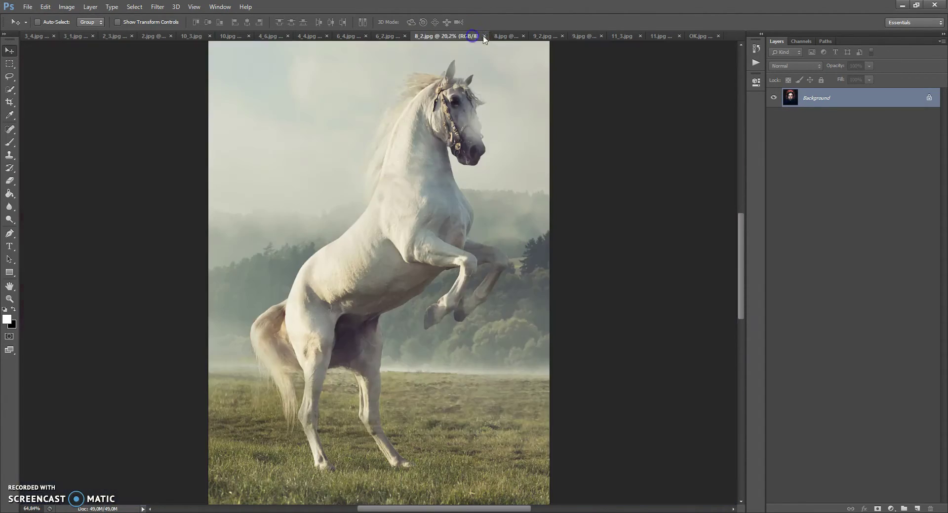
left_click(513, 36)
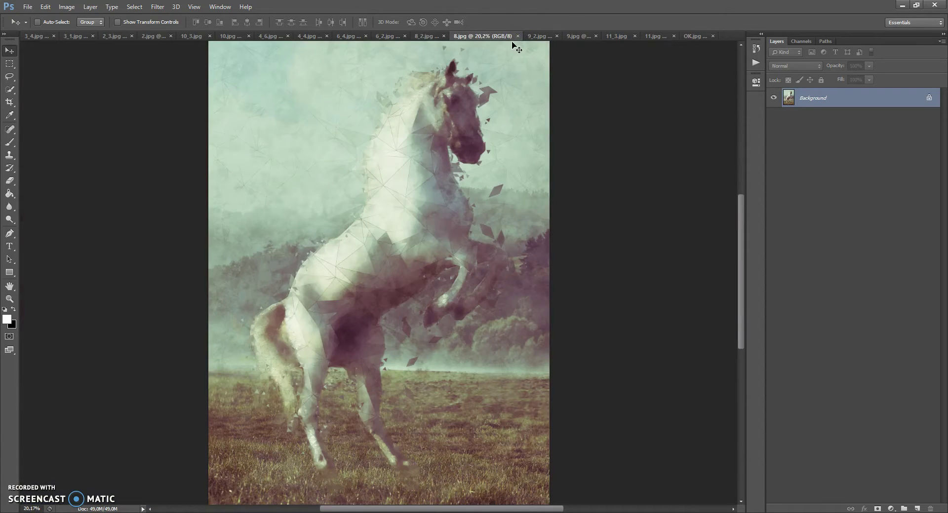
left_click(545, 36)
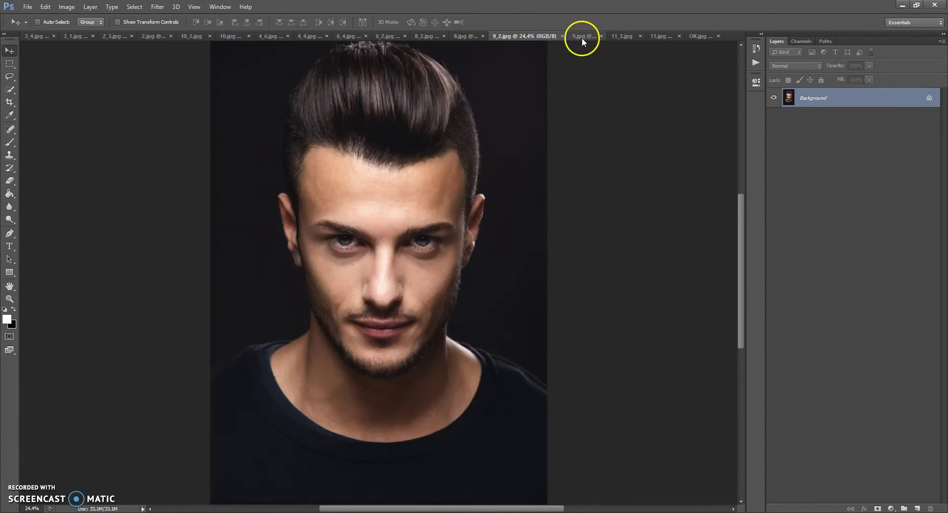
left_click(581, 38)
scroll(384, 288, "up", 2)
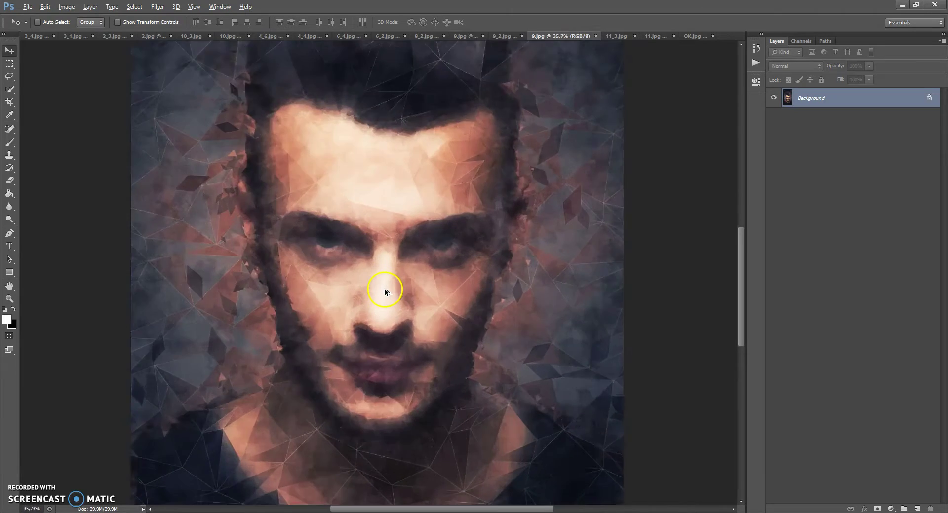
scroll(384, 288, "up", 3)
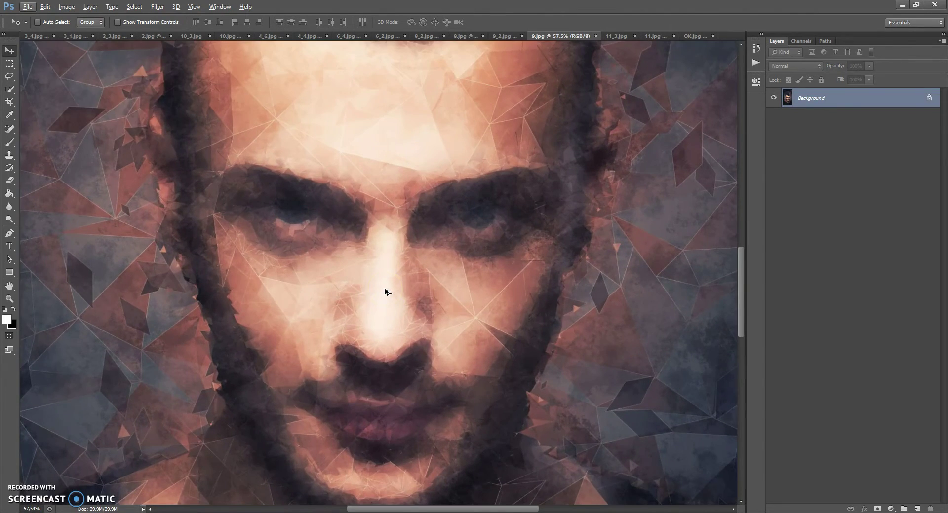
scroll(384, 288, "down", 3)
- Compare 11_3.jpg with its painted version 11.jpg and examine the face, necklace and bodice details up close
left_click(630, 37)
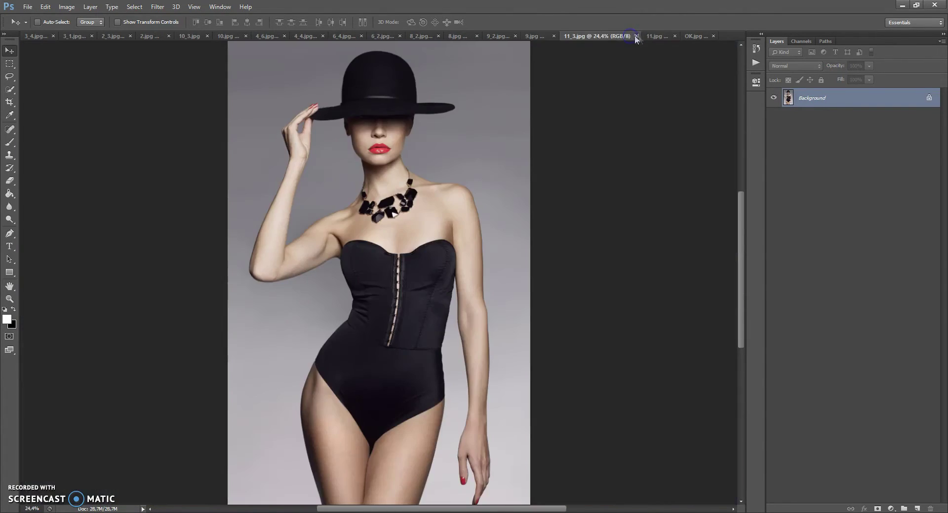
left_click(656, 36)
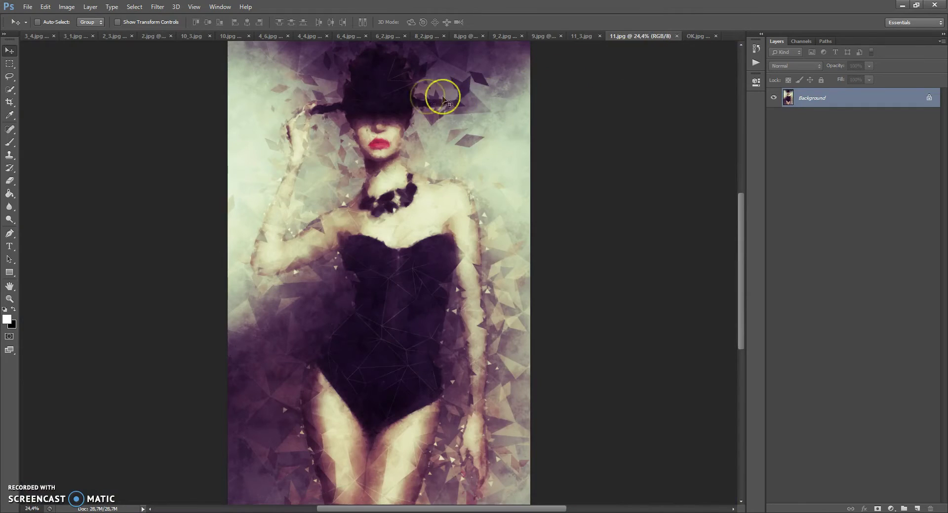
scroll(423, 99, "up", 5)
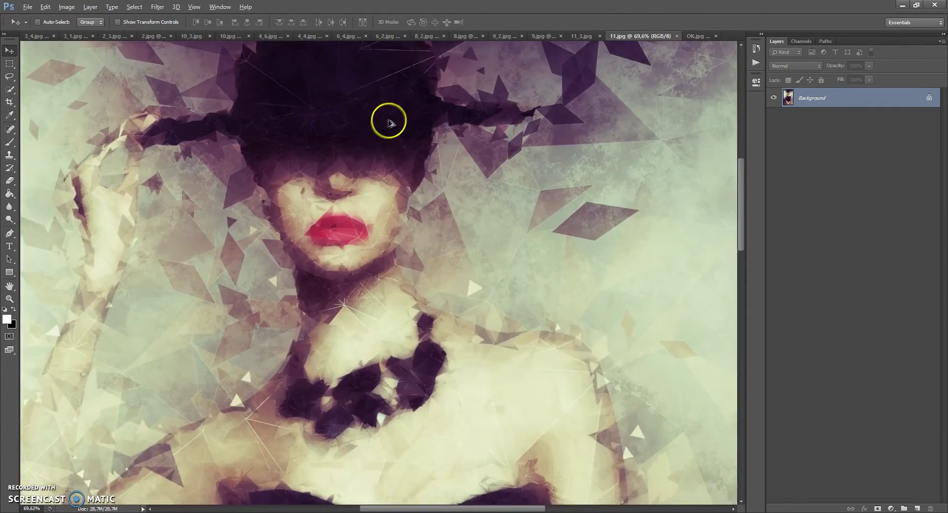
scroll(349, 161, "down", 2)
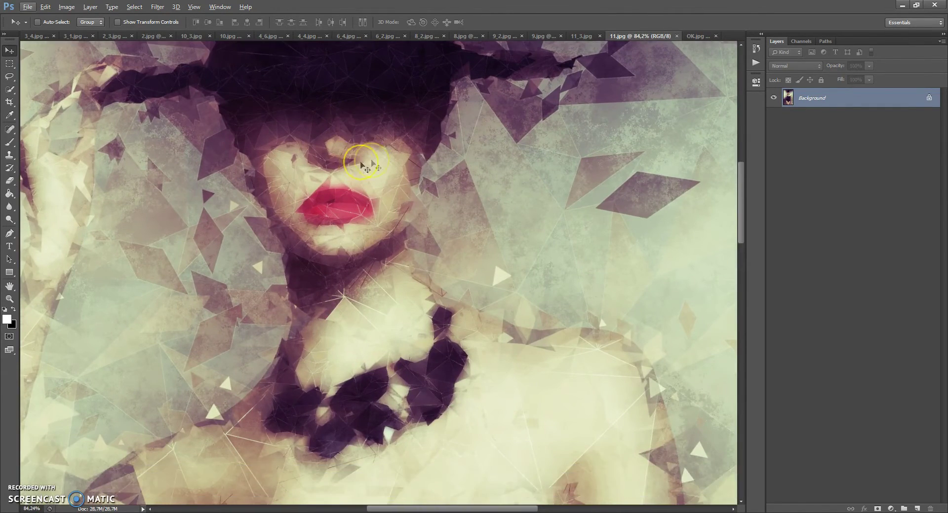
left_click_drag(741, 186, 313, 250)
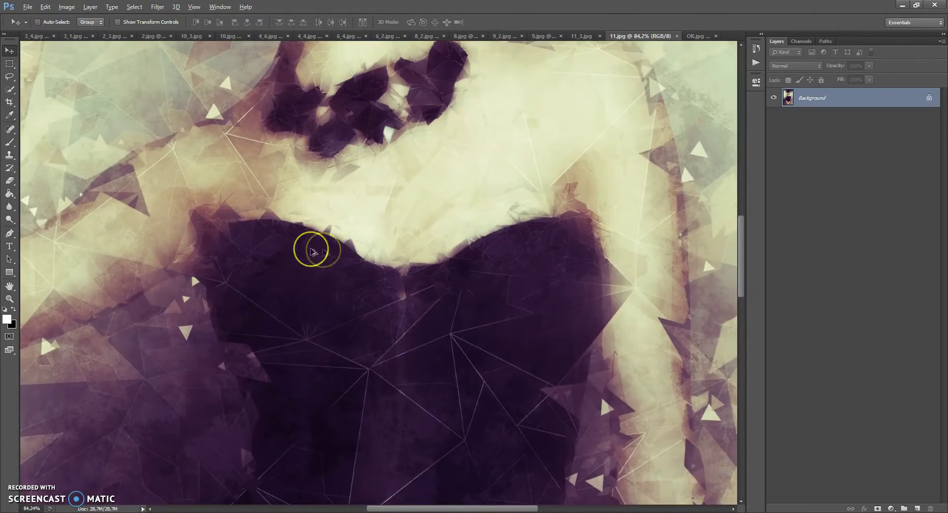
- Switch to the OK.jpg portrait and check its pixel dimensions and resolution in Image Size
left_click(694, 36)
left_click_drag(567, 169, 571, 173)
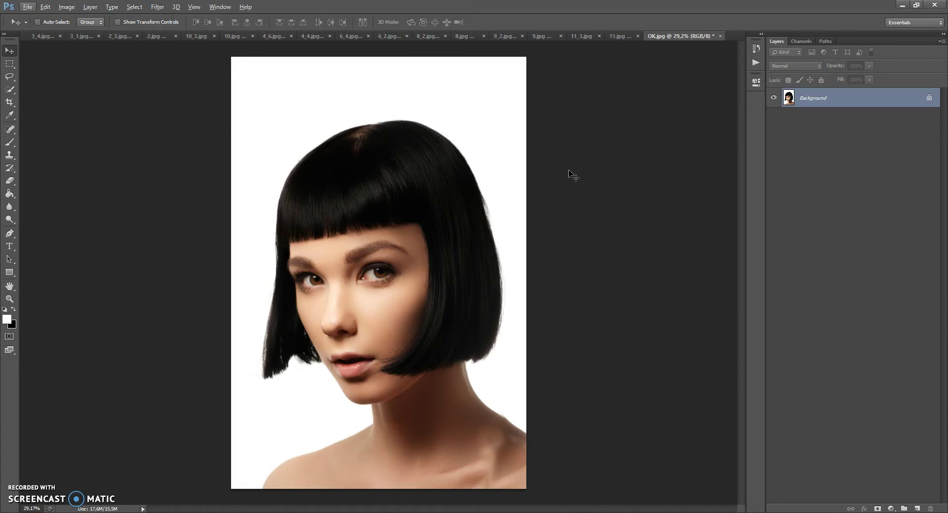
left_click(67, 7)
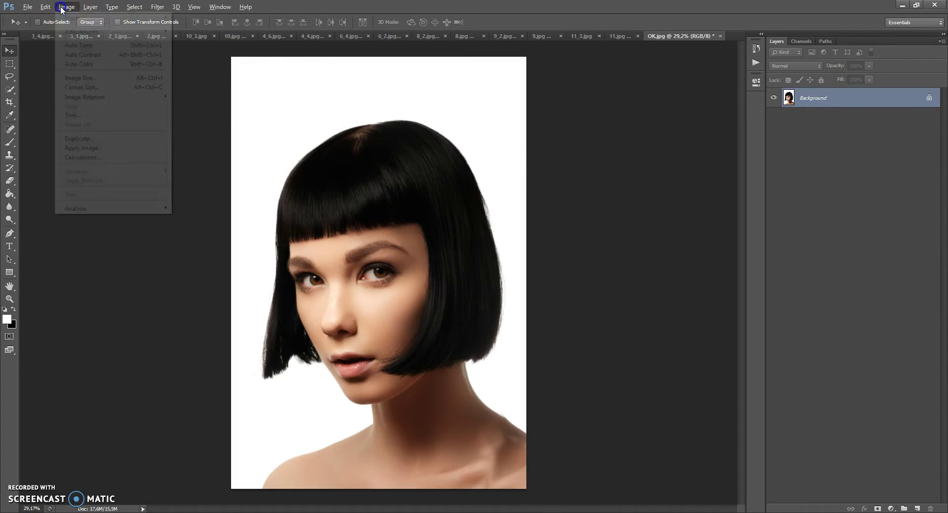
left_click(90, 79)
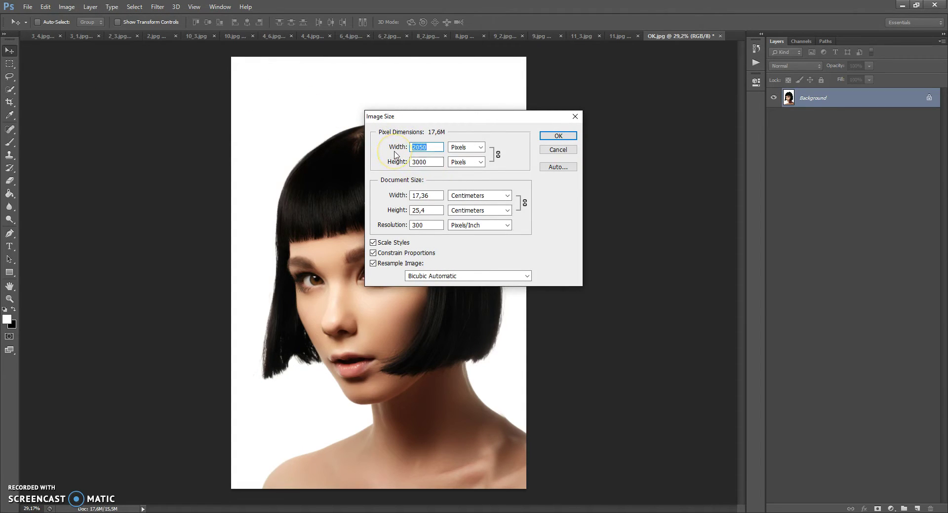
left_click(558, 137)
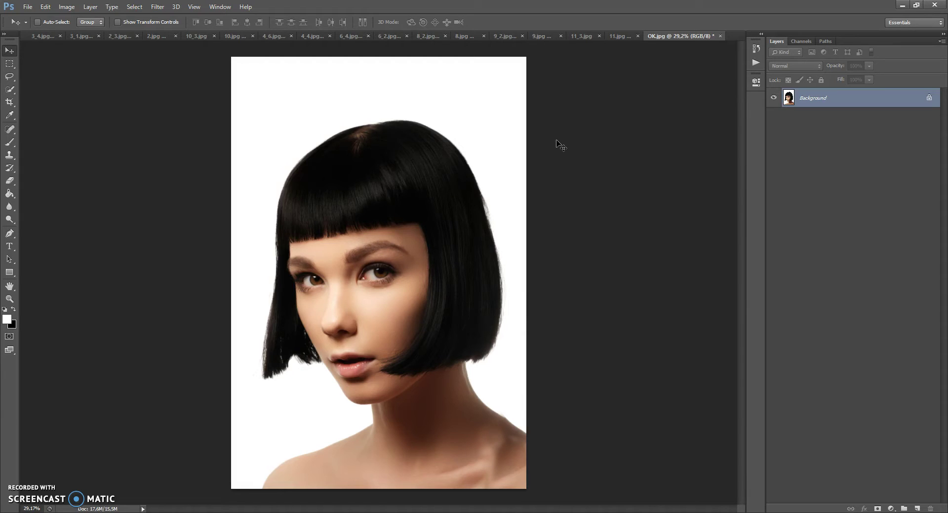
- Check the UI language in the Interface preferences and close them
left_click(45, 7)
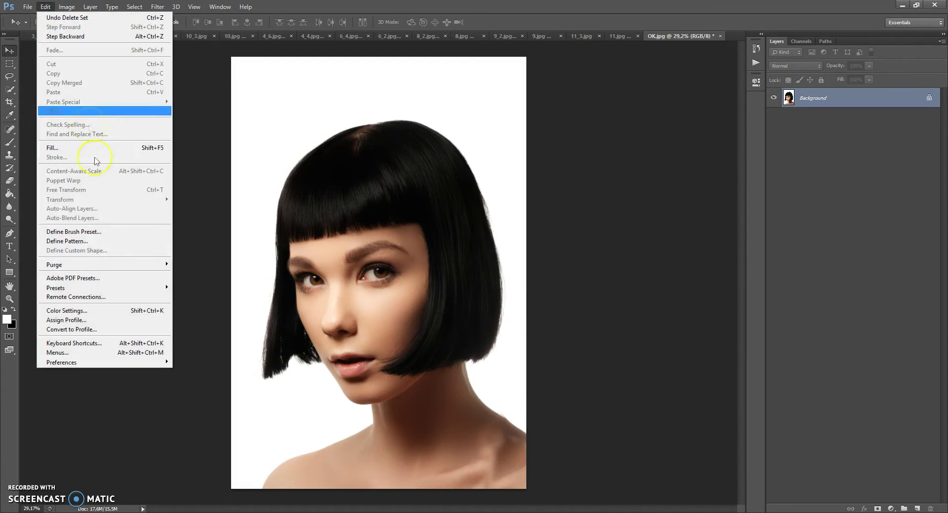
mouse_move(70, 362)
left_click(192, 377)
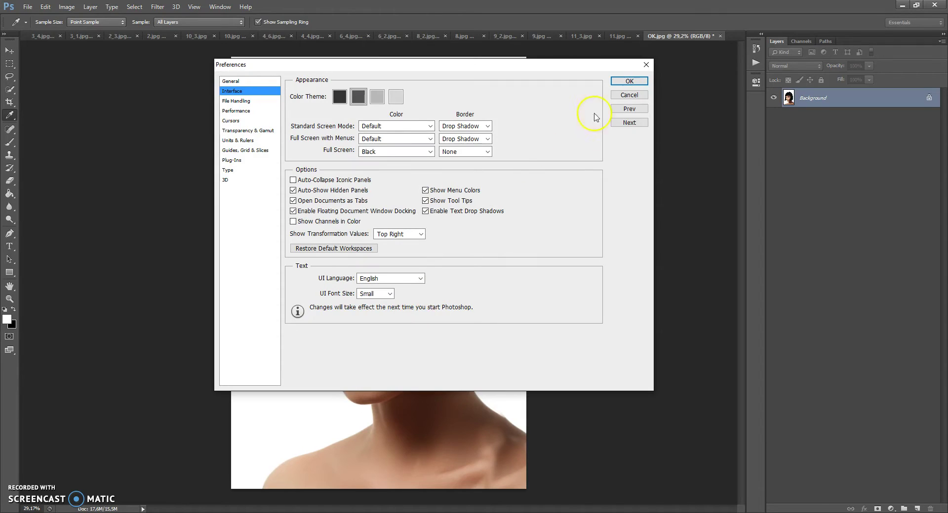
left_click(628, 82)
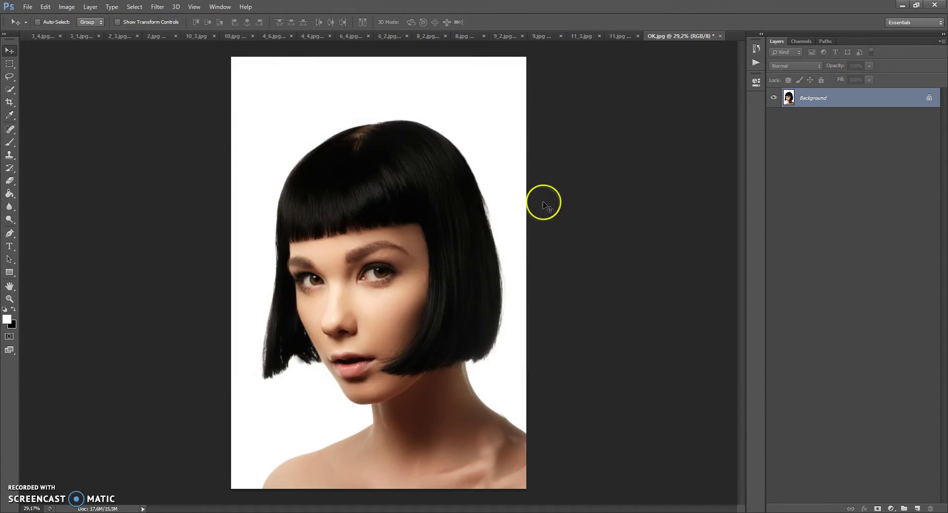
- Check the color mode and bit depth of OK.jpg
left_click(68, 7)
left_click(75, 18)
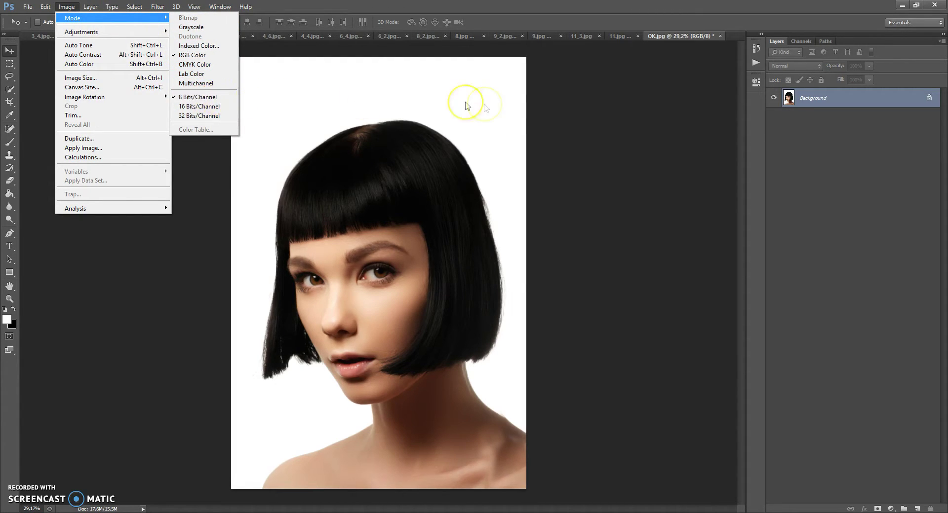
left_click(540, 112)
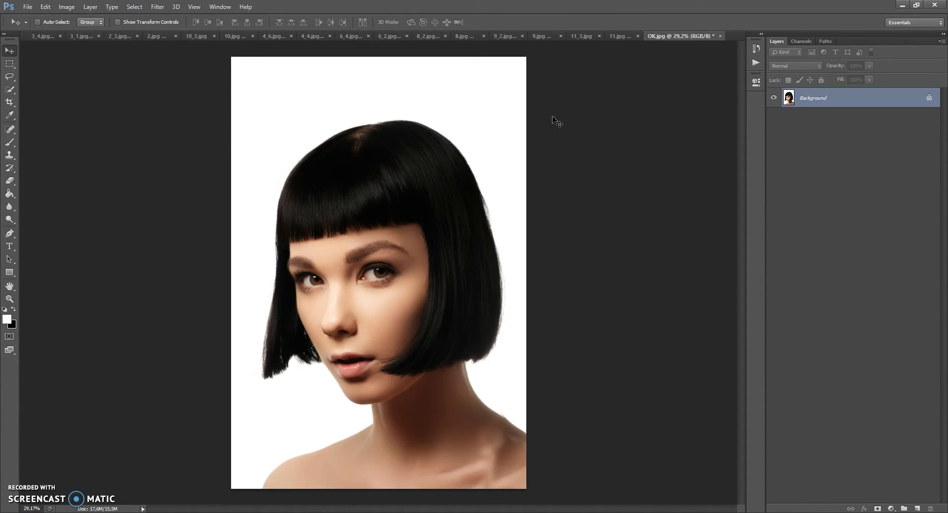
- Check the Layers Panel Options, including the setting that adds "copy" to copied layers and groups
left_click(941, 42)
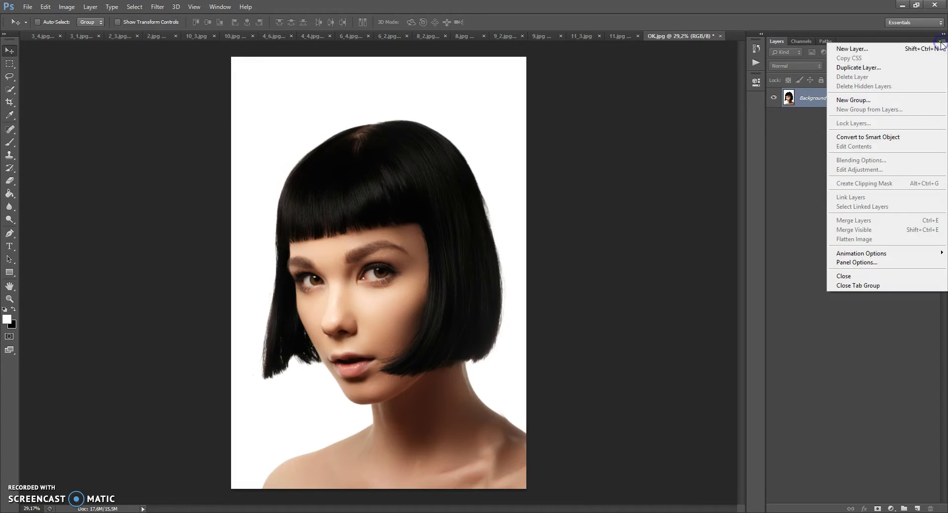
left_click(849, 263)
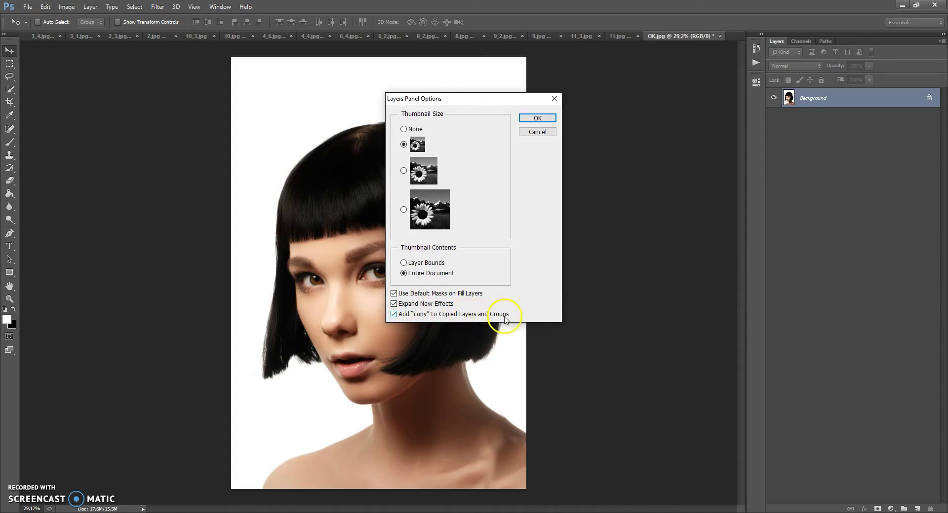
left_click(538, 119)
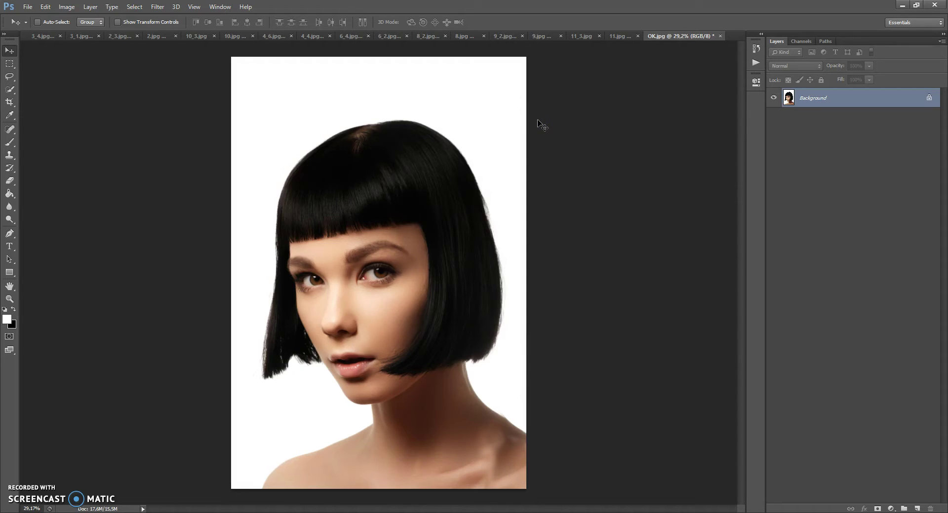
- Convert the locked Background of OK.jpg to a regular layer and turn that layer back into the Background
double_click(814, 98)
left_click(571, 170)
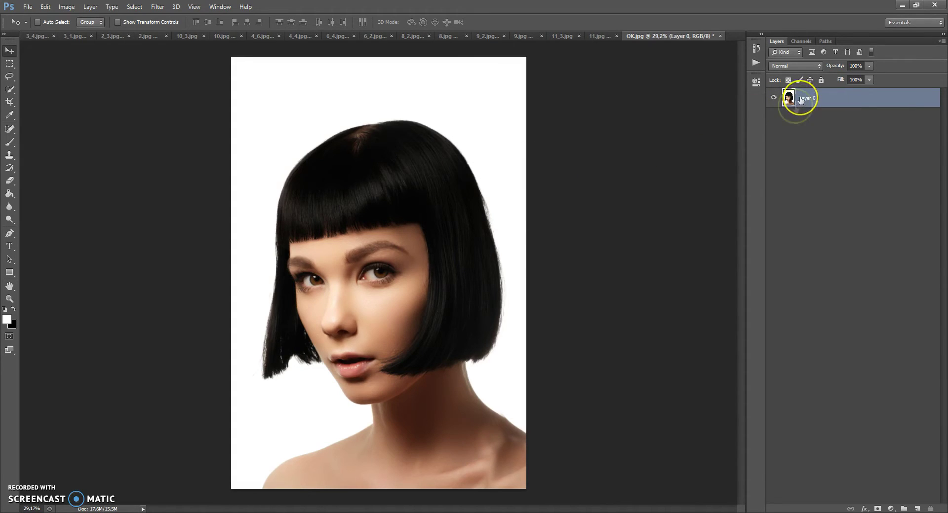
left_click(90, 7)
mouse_move(113, 18)
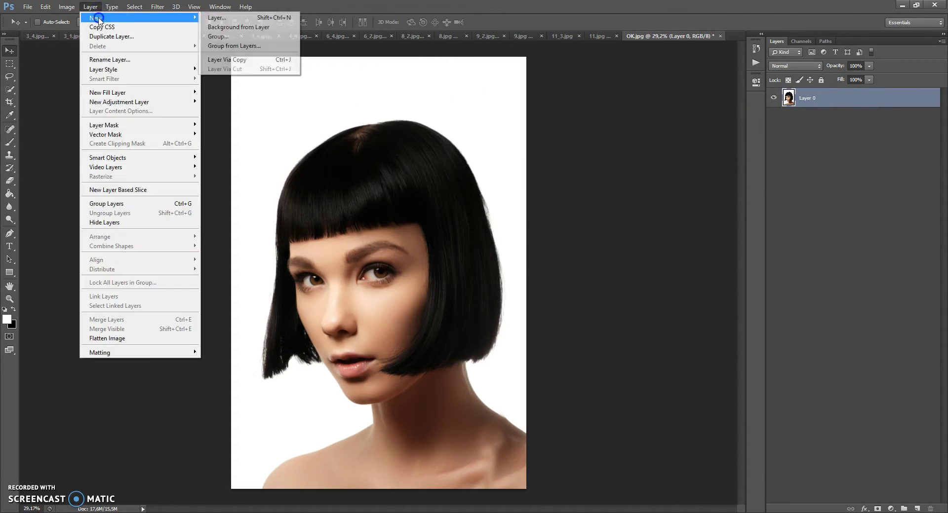
left_click(240, 27)
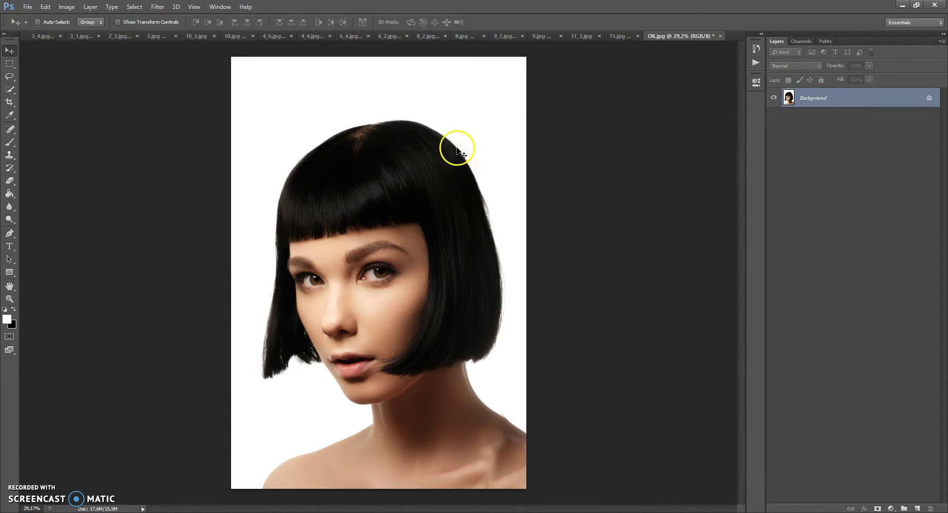
- Load the brush set Low Poly Art Brushes.abr from the OK folder into the brush presets
left_click(46, 7)
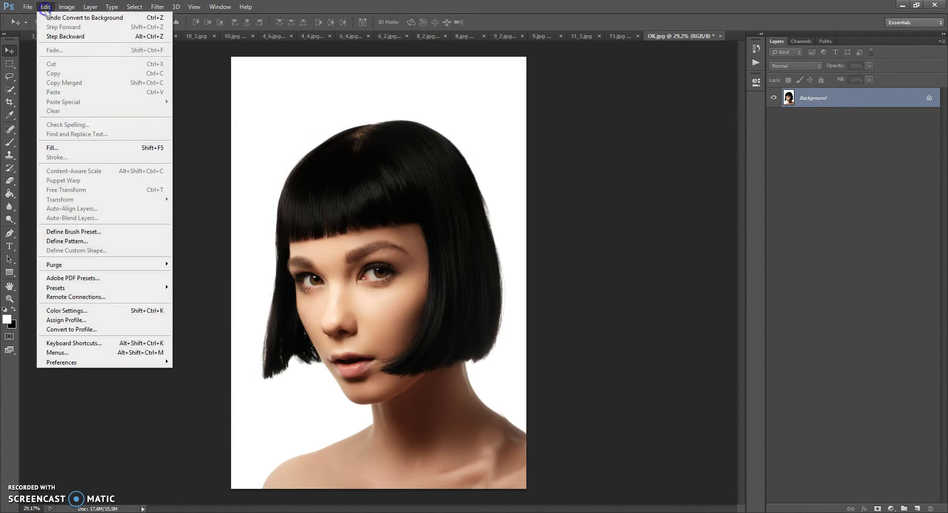
mouse_move(154, 288)
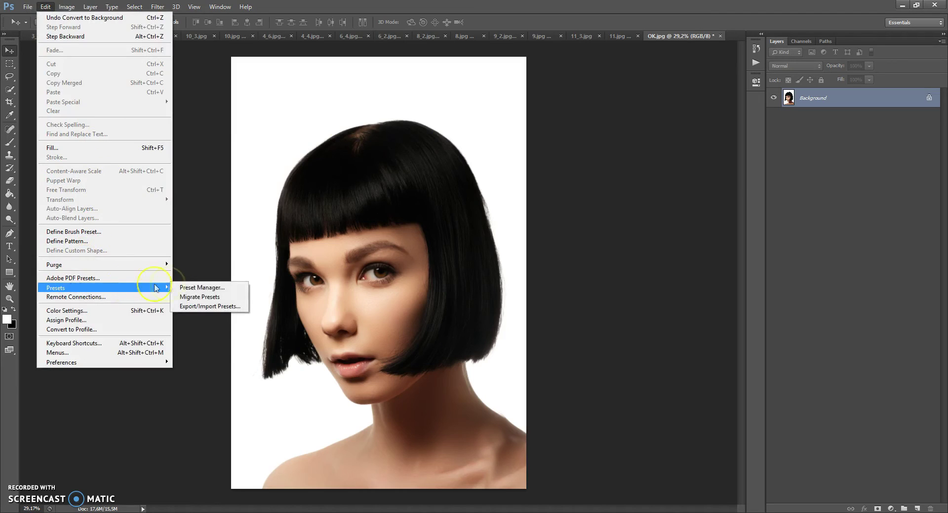
left_click(194, 287)
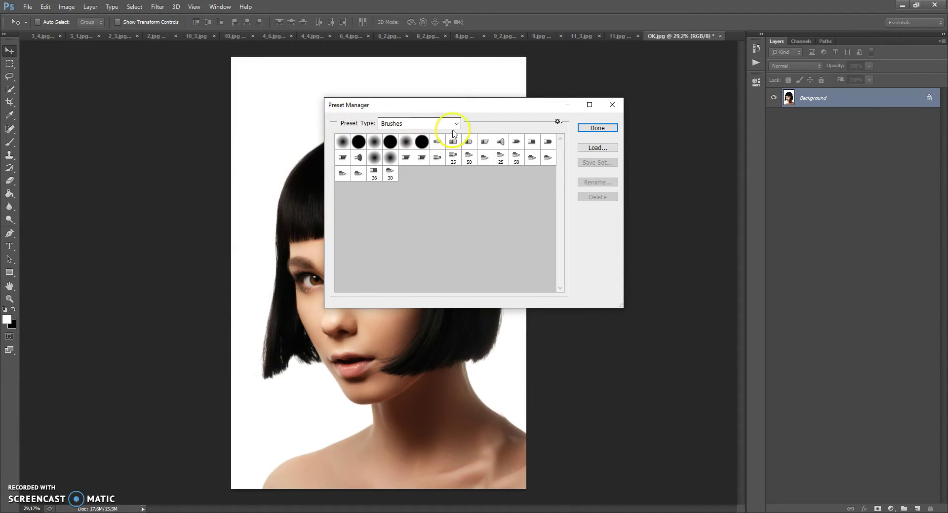
left_click(595, 148)
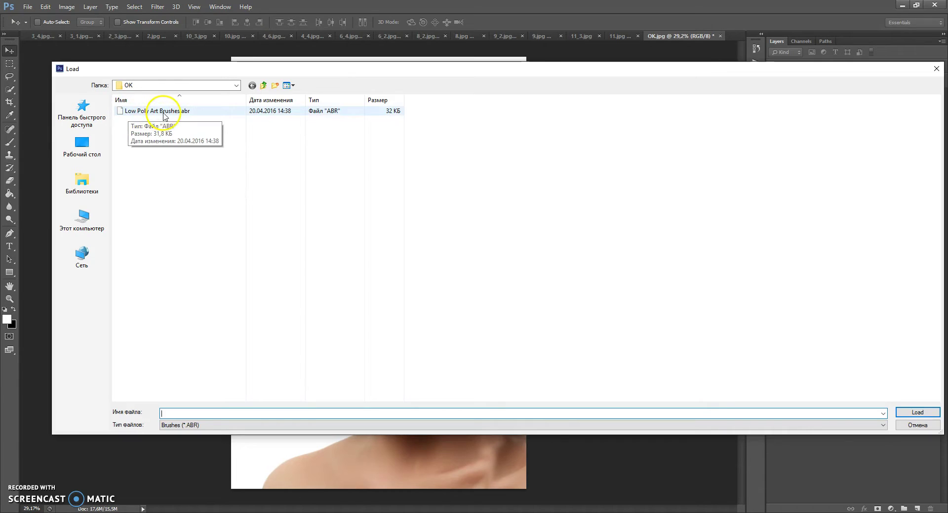
double_click(166, 115)
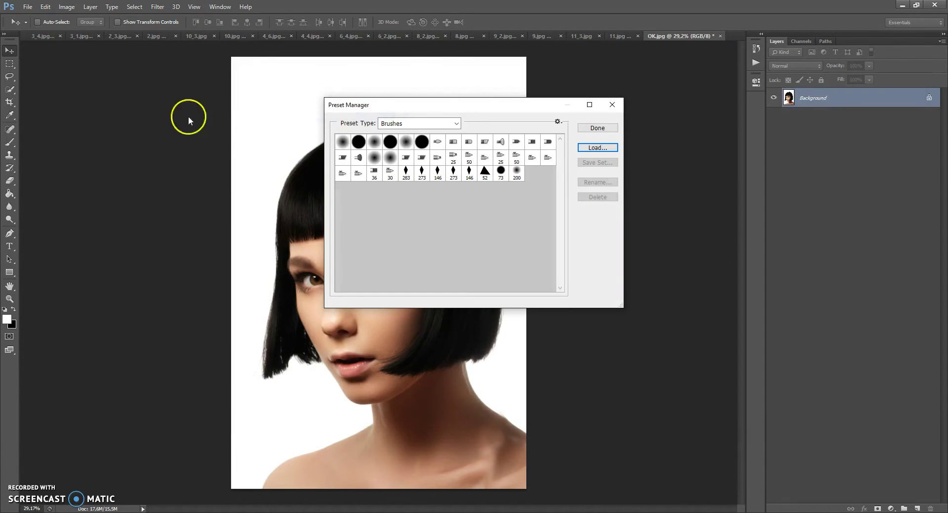
left_click(598, 129)
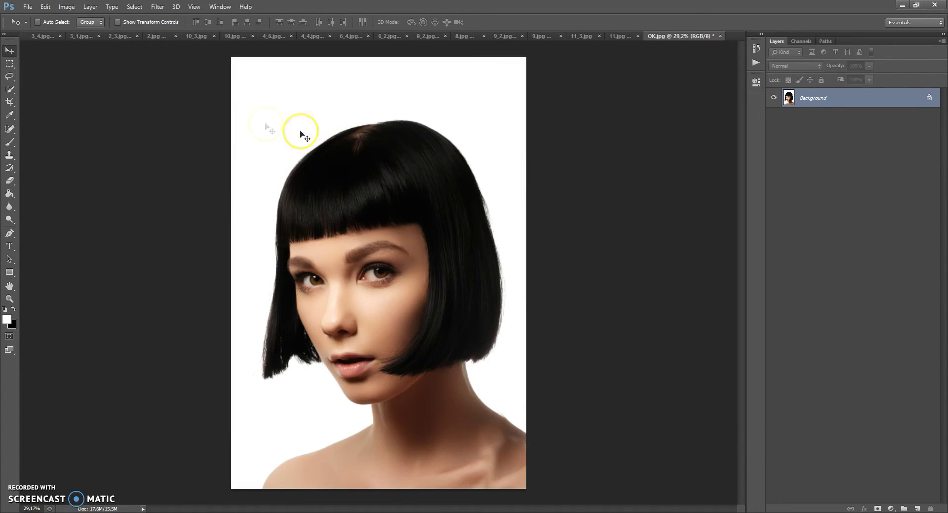
- Load the pattern set Low Poly Art Patterns.pat from the OK folder into the pattern presets
left_click(45, 7)
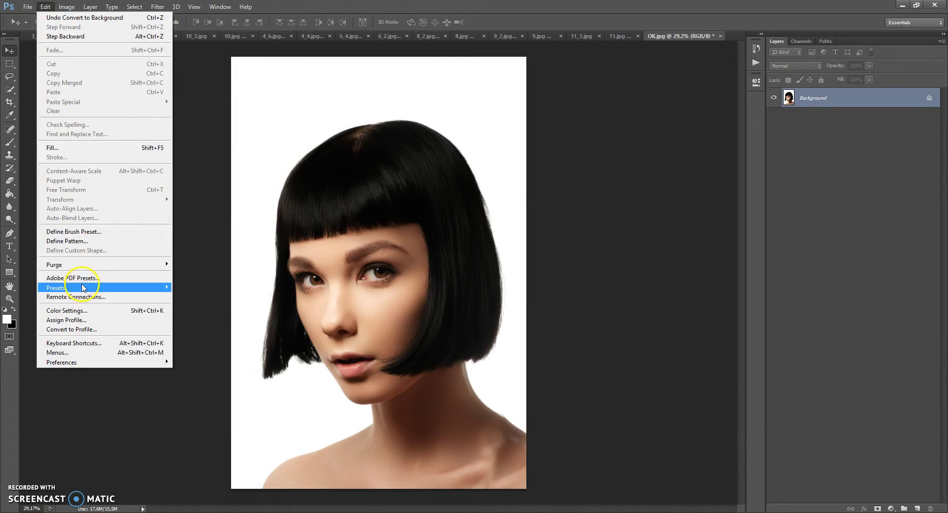
mouse_move(83, 288)
left_click(206, 289)
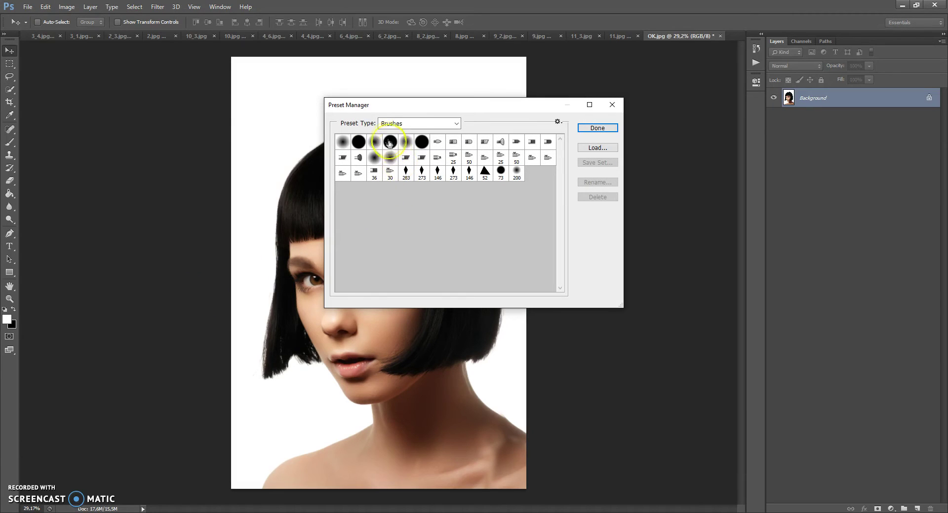
left_click(403, 126)
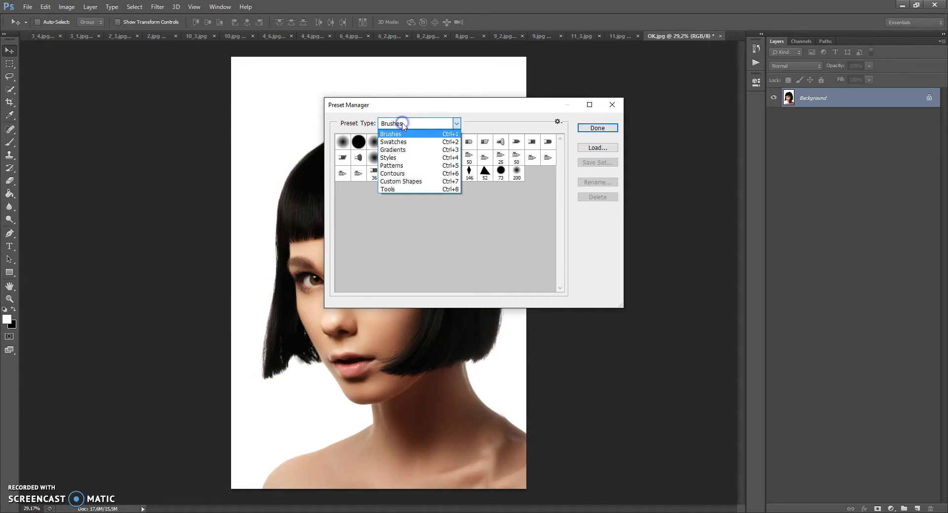
left_click(409, 166)
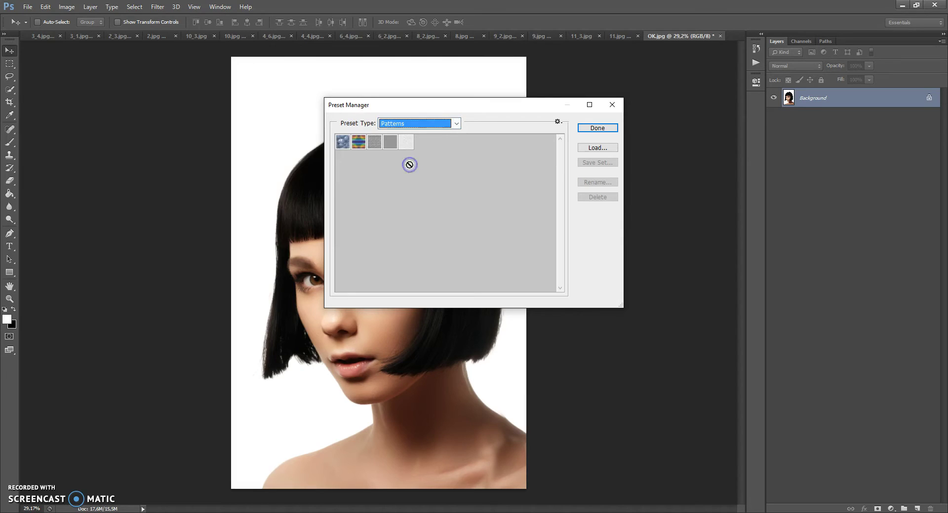
left_click(590, 149)
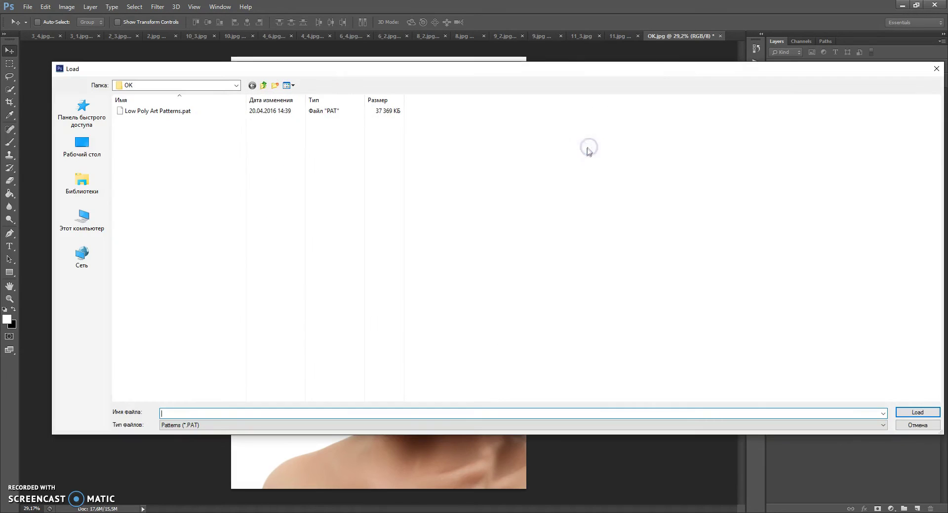
double_click(178, 112)
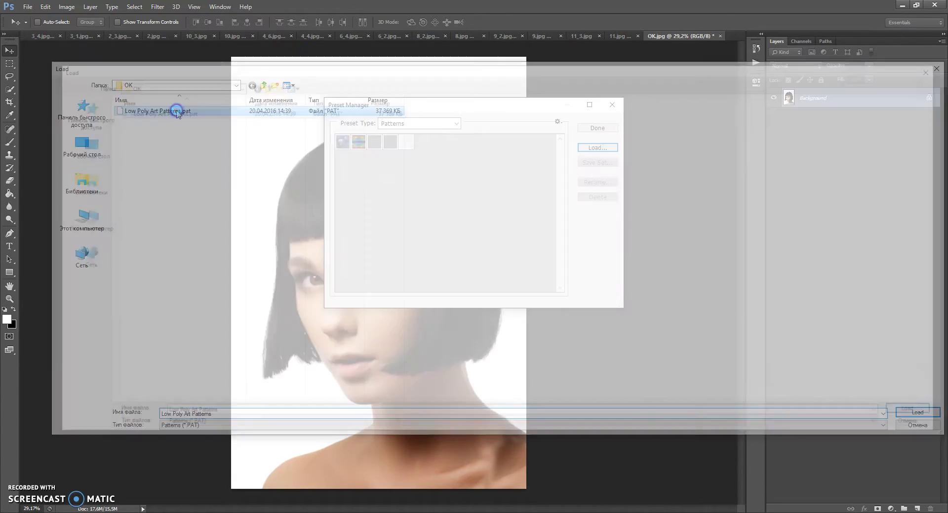
left_click(596, 129)
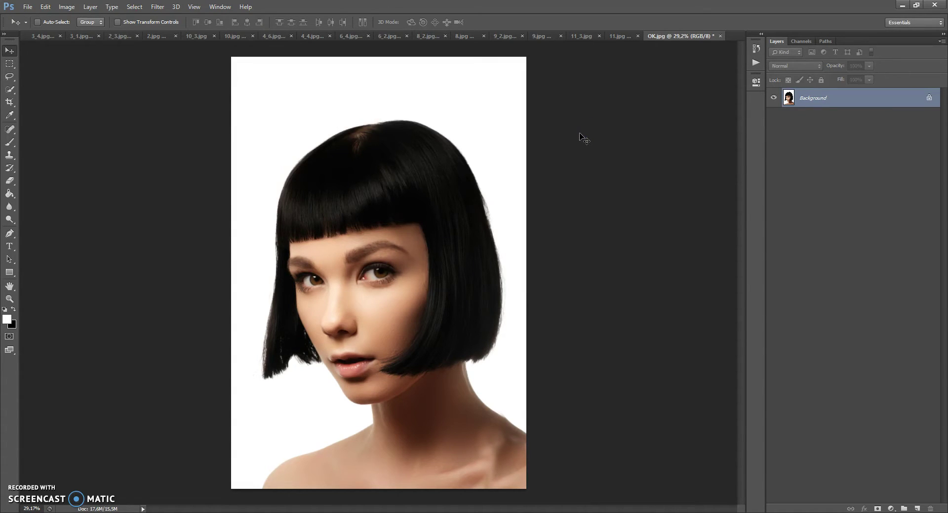
- Load the action file Low Poly Art Photoshop Action.atn from the OK folder into the Actions
left_click(220, 7)
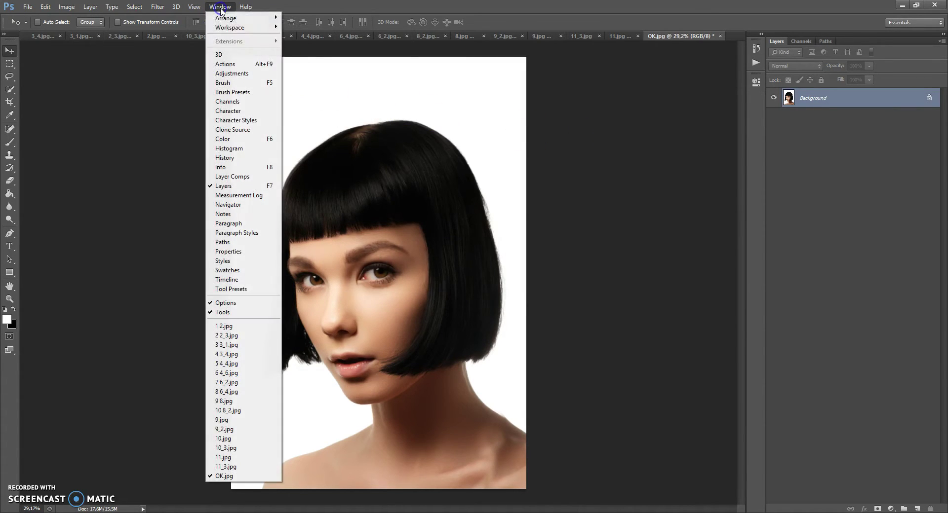
left_click(233, 64)
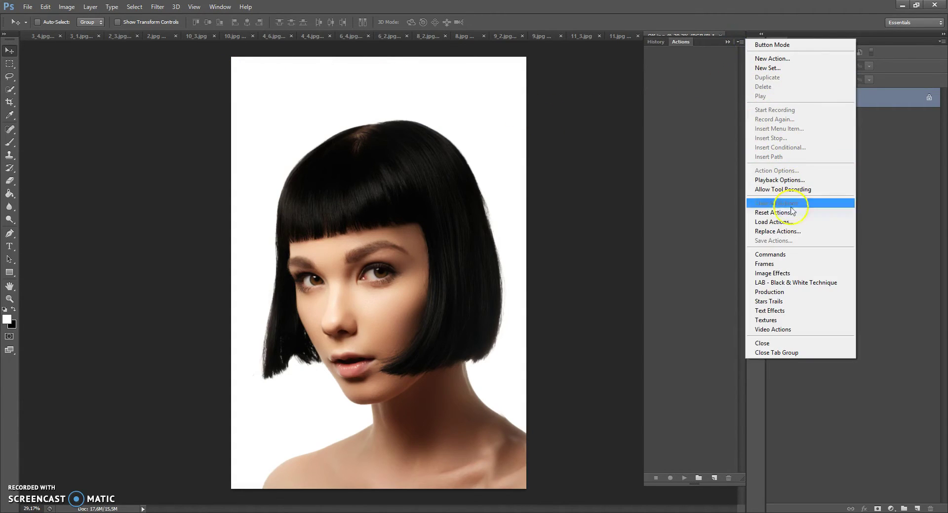
left_click(783, 222)
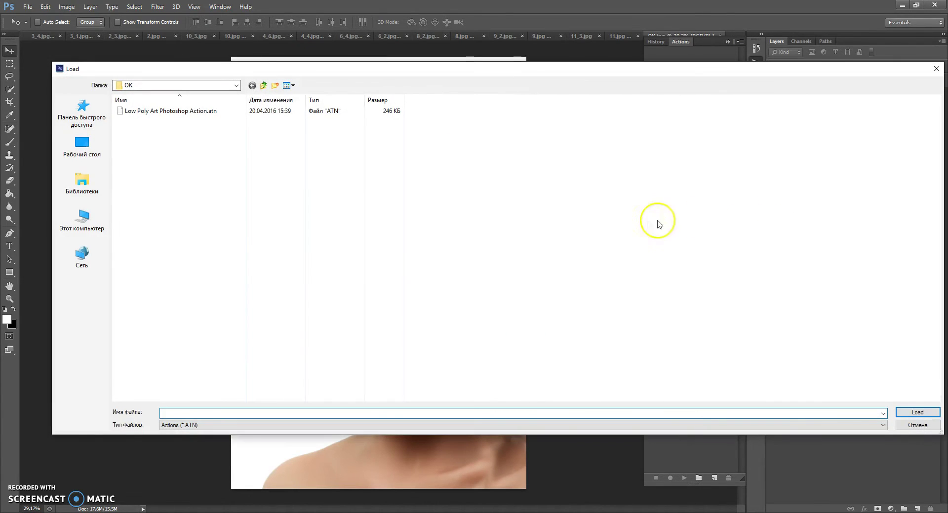
double_click(146, 111)
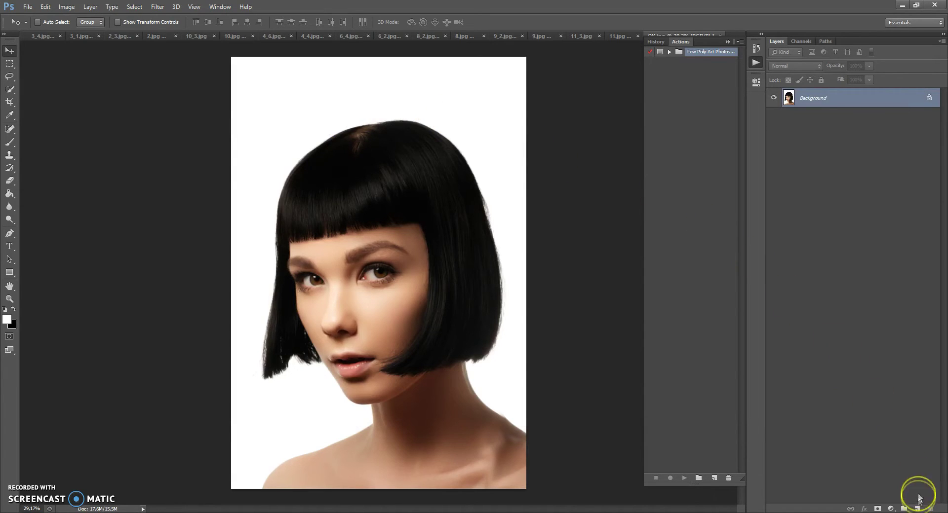
- Add a new layer above the Background and name it "area"
left_click(917, 508)
double_click(807, 98)
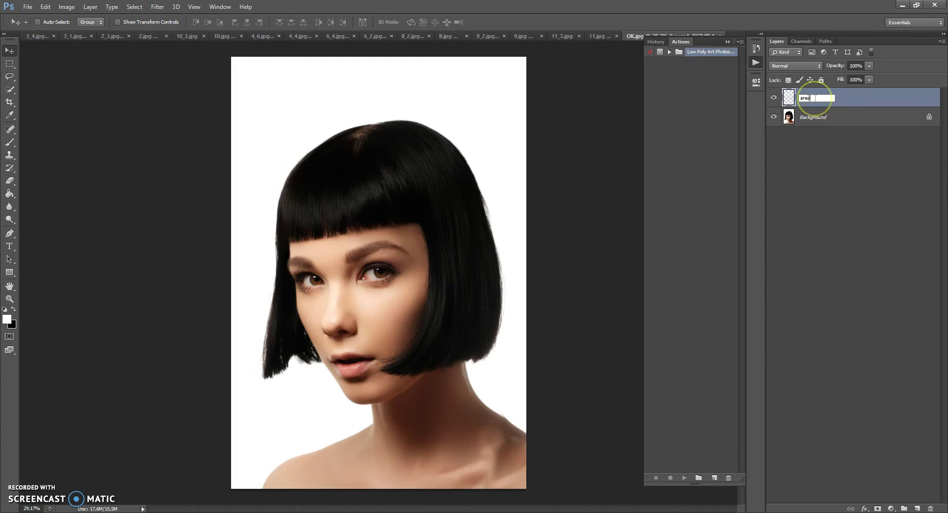
left_click(838, 99)
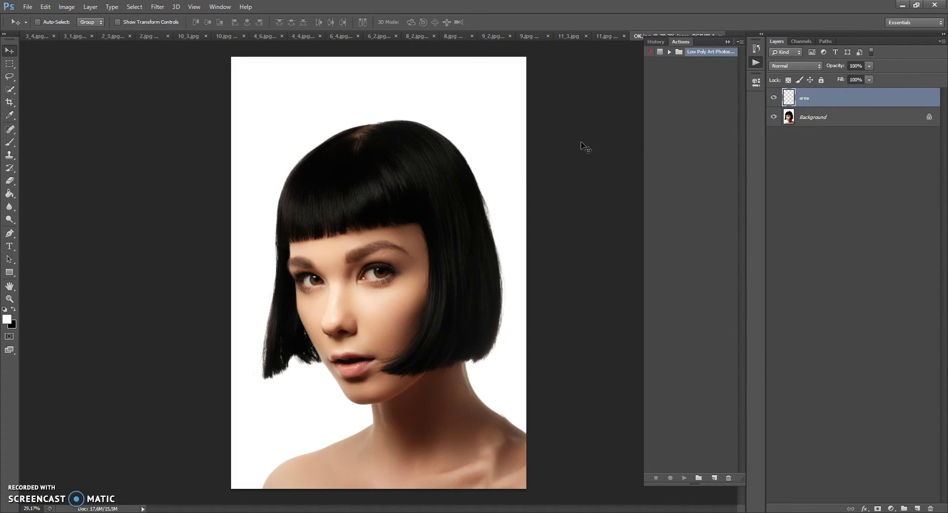
left_click(9, 143)
right_click(11, 144)
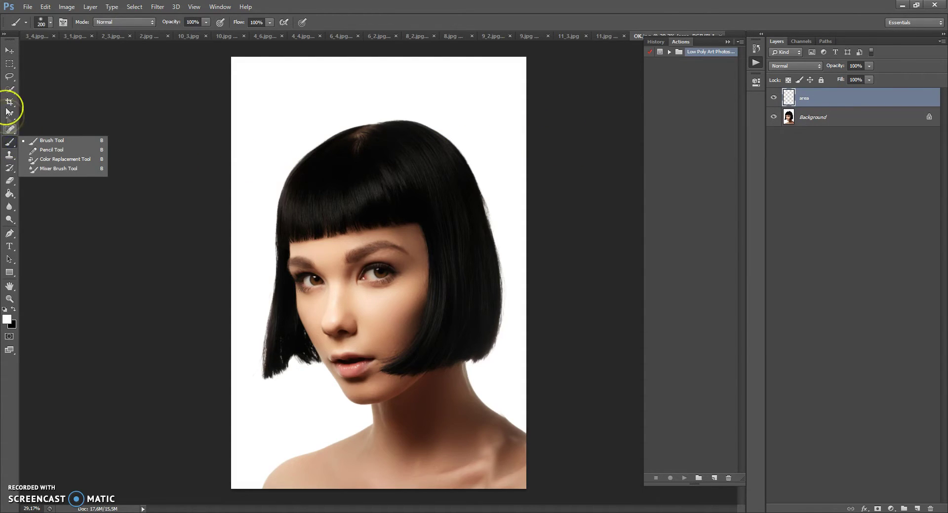
right_click(11, 79)
left_click(49, 85)
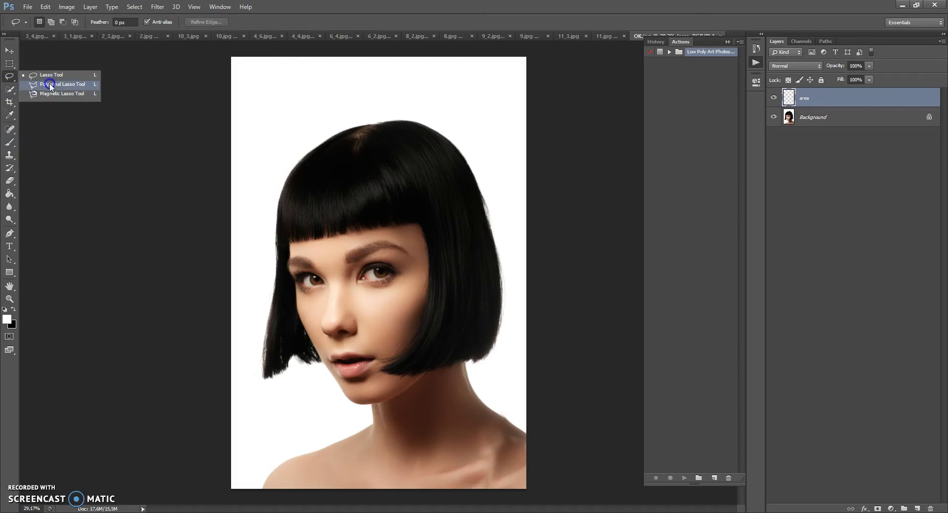
- Select the white backdrop on the Background layer with the Quick Selection Tool and invert the selection to isolate the woman
right_click(9, 90)
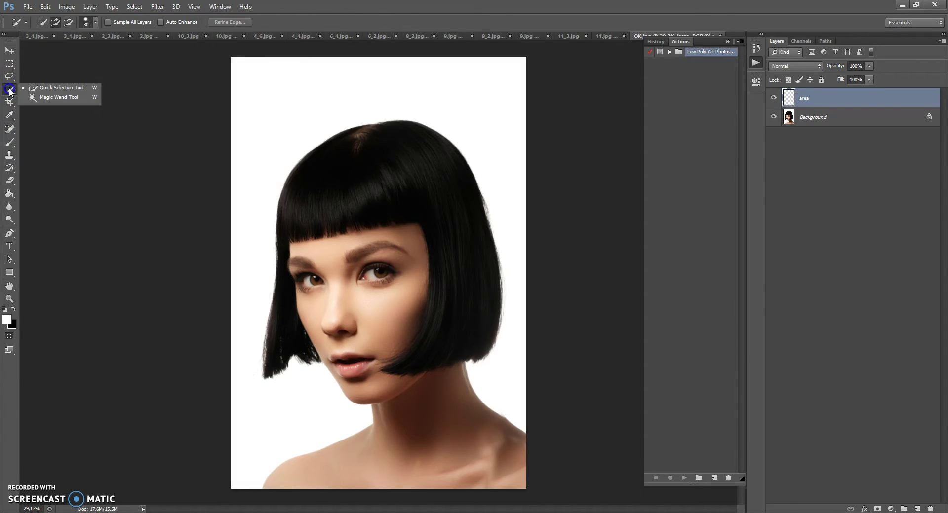
left_click(59, 91)
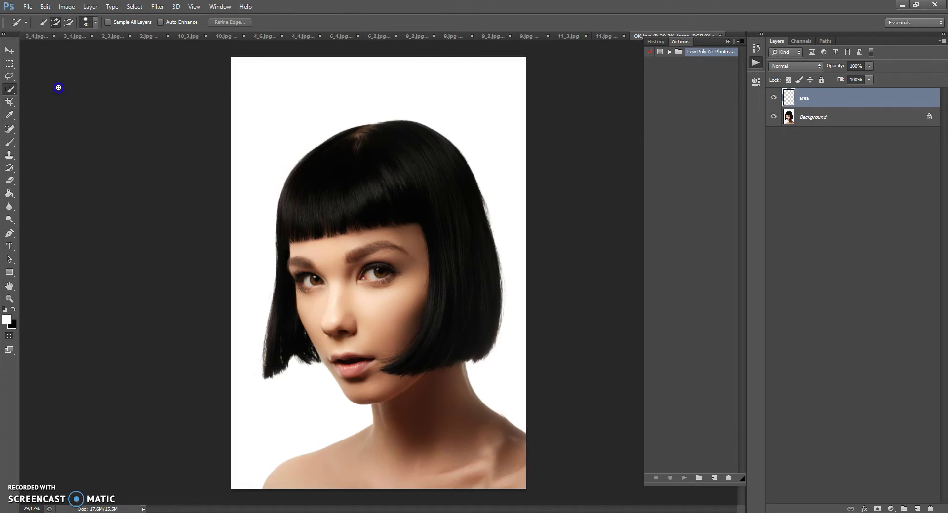
left_click(778, 123)
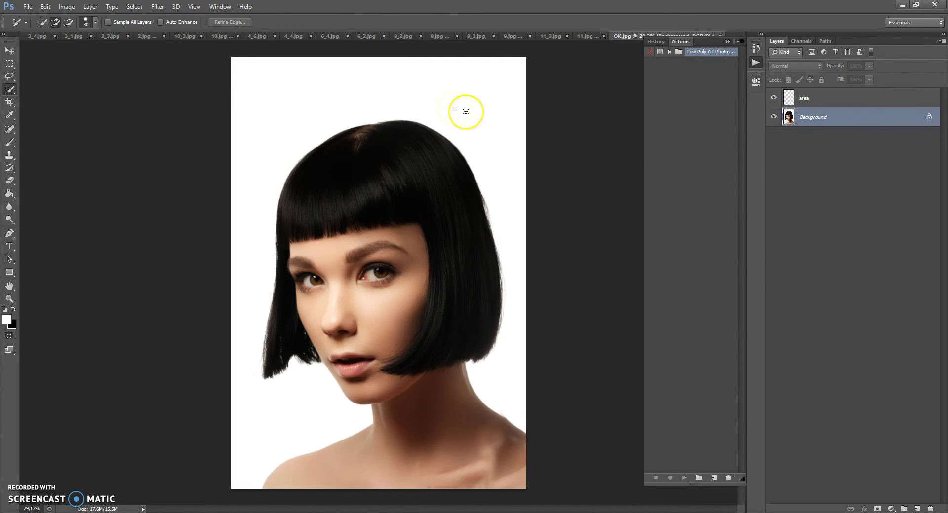
mouse_move(463, 110)
left_mouse_down()
mouse_move(394, 95)
mouse_move(281, 123)
left_mouse_up()
mouse_move(256, 262)
left_mouse_down()
mouse_move(251, 398)
mouse_move(283, 417)
mouse_move(450, 379)
left_mouse_up()
left_click(134, 7)
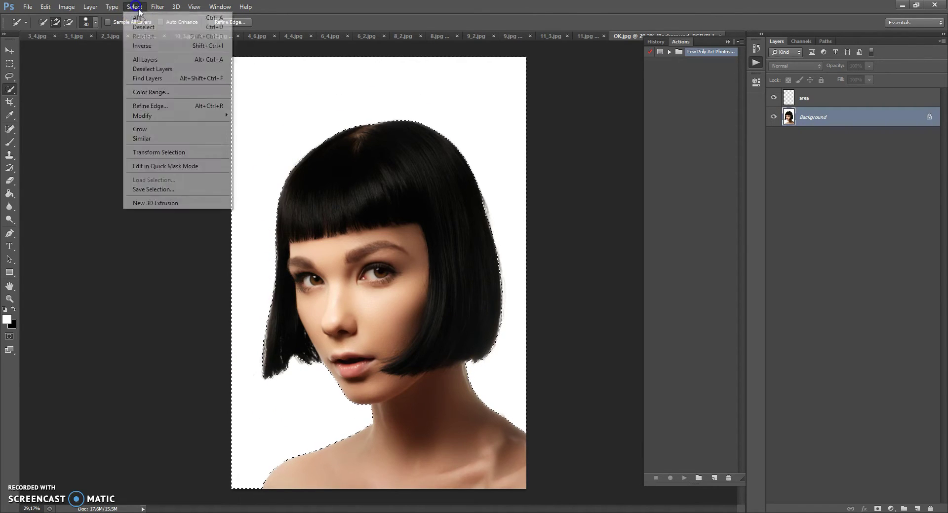
left_click(148, 40)
- Fill the woman-shaped selection on the area layer with pure red using the Paint Bucket, and clear the selection
left_click(788, 98)
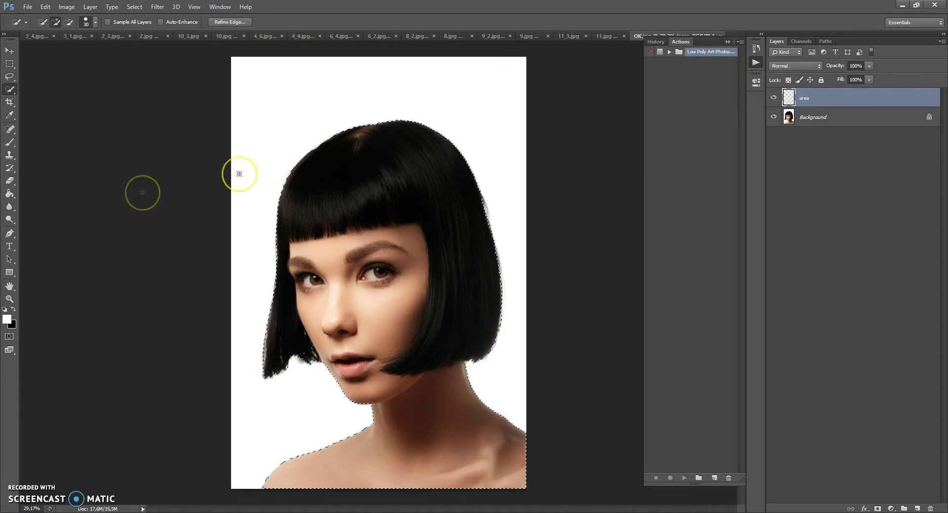
left_click(9, 195)
left_click(7, 321)
left_click_drag(581, 212, 711, 131)
left_click(768, 131)
left_click(413, 204)
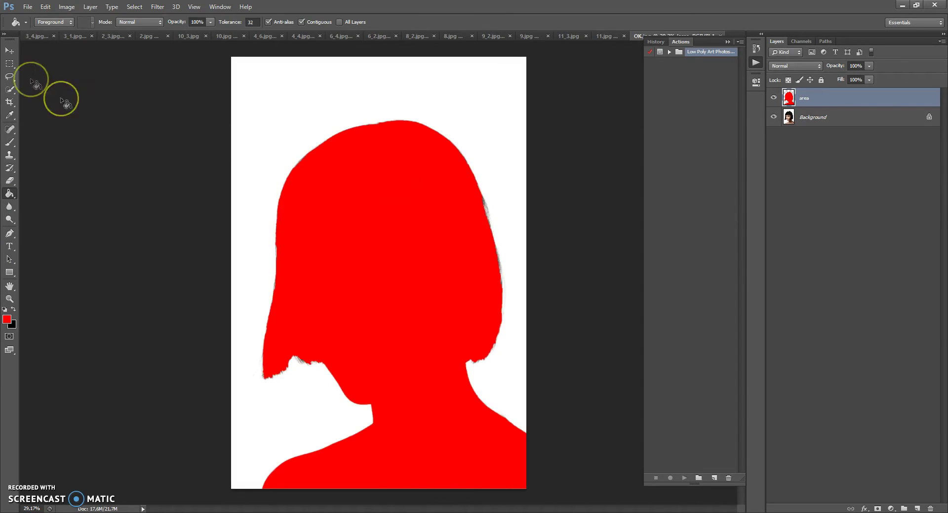
- Make the area layer active, expand the Low Poly Art Photoshop Action set and select the action inside it
left_click(9, 50)
left_click(789, 117)
left_click(789, 99)
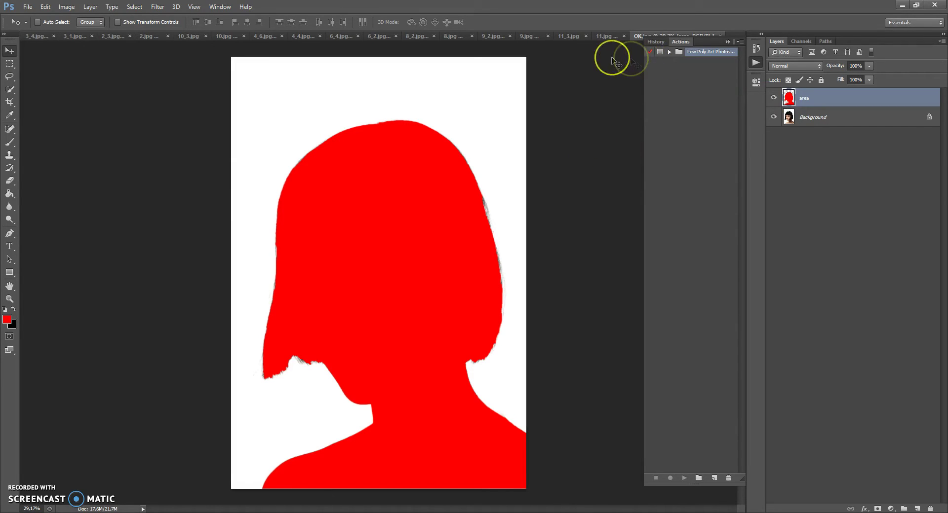
left_click(670, 52)
left_click(677, 62)
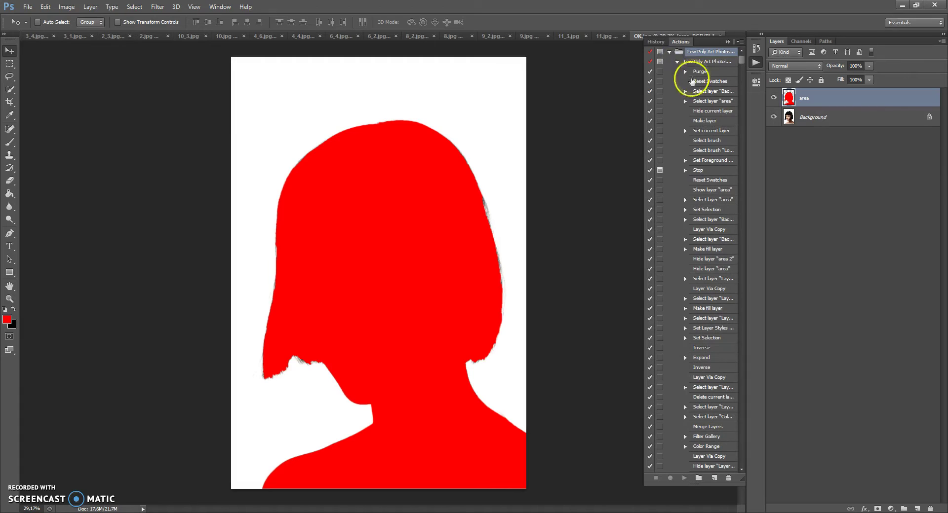
left_click(701, 62)
left_click(694, 62)
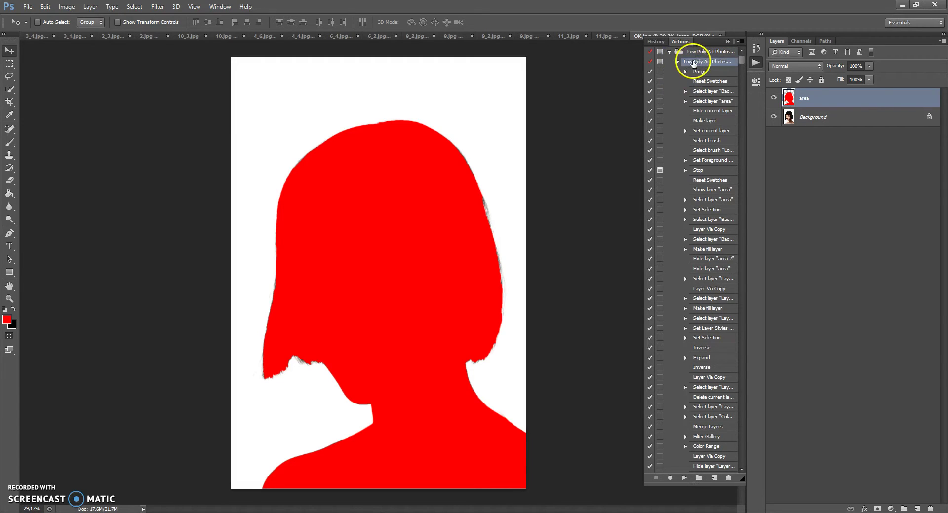
left_click_drag(693, 63, 684, 402)
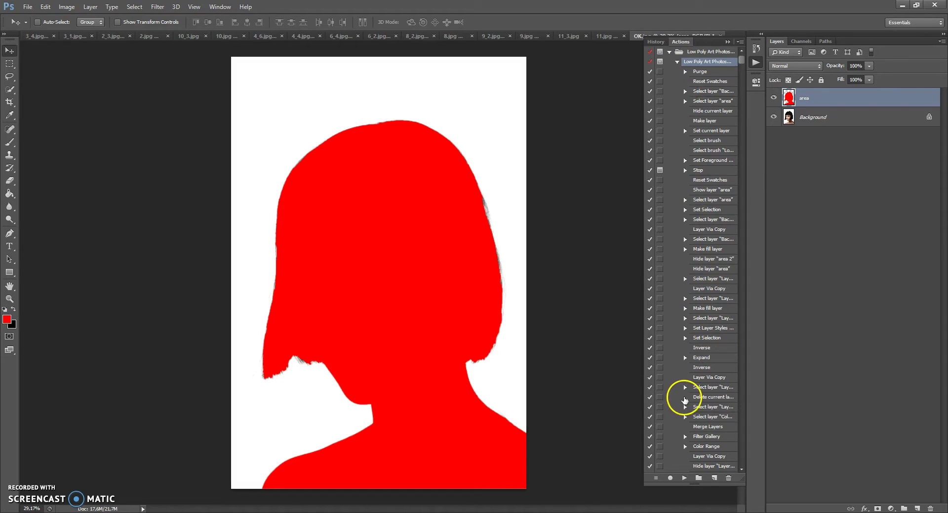
- Activate the Brush Tool, play the selected Low Poly Art action and stop it at the message about painting the detail areas
left_click(11, 143)
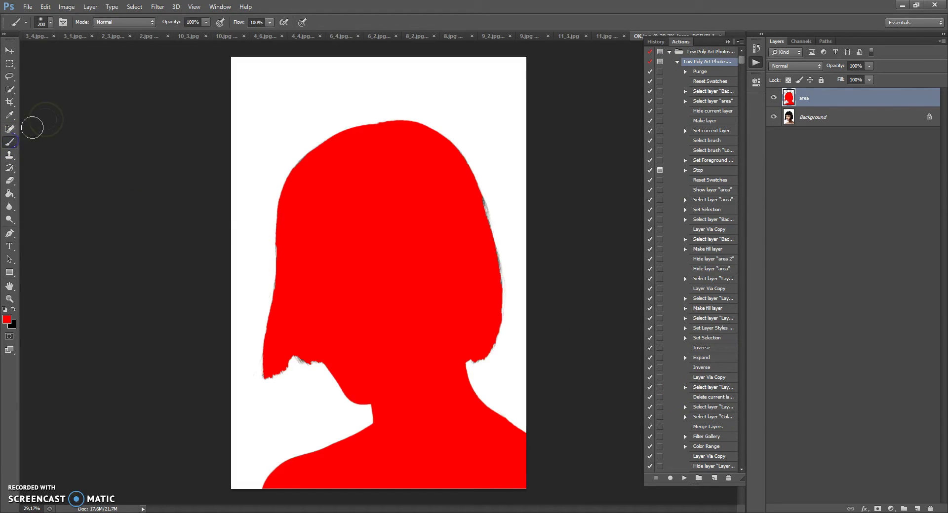
right_click(9, 143)
left_click(45, 144)
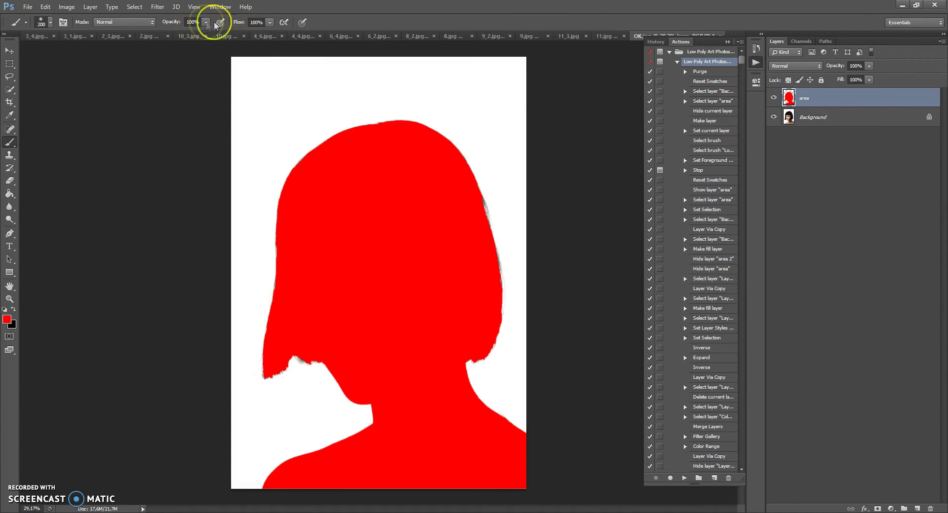
left_click(684, 478)
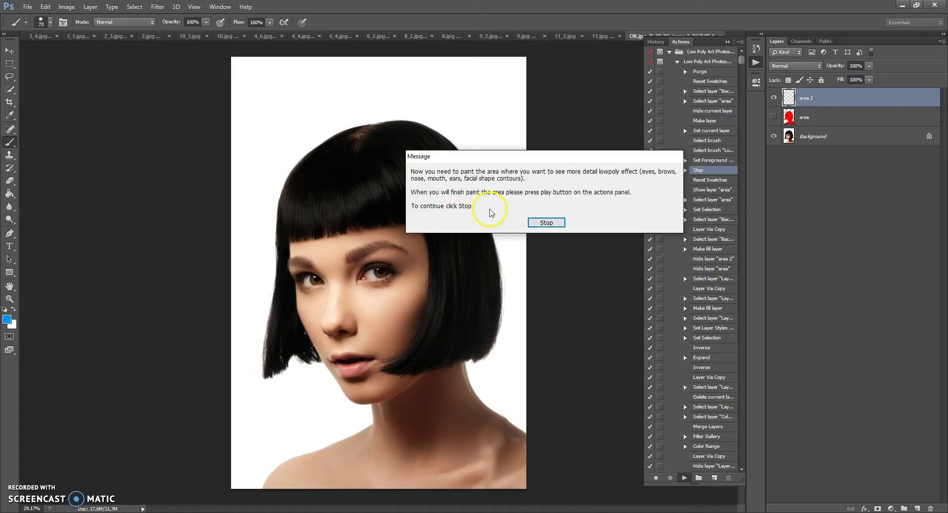
left_click(546, 223)
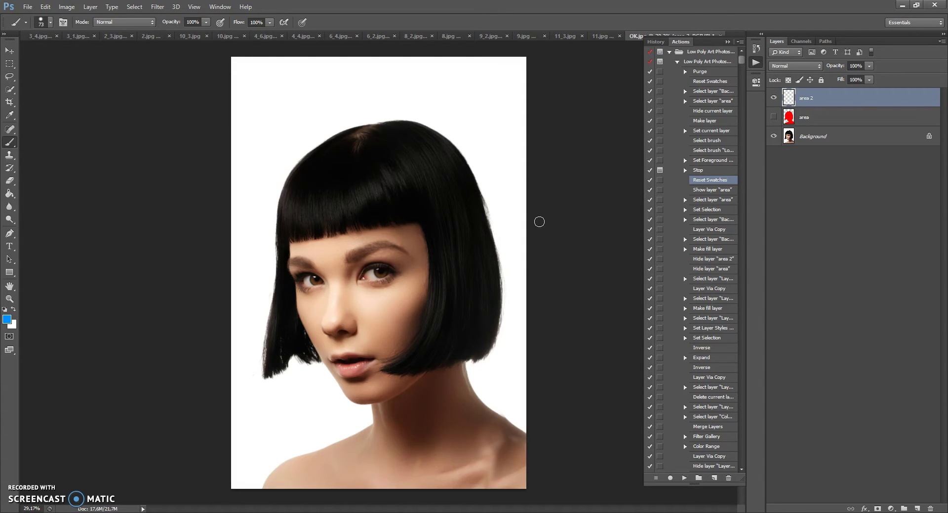
- Paint blue over the eyes, eyebrows, nose and lips and along the face outline on the area 2 layer
scroll(434, 279, "up", 2, "alt")
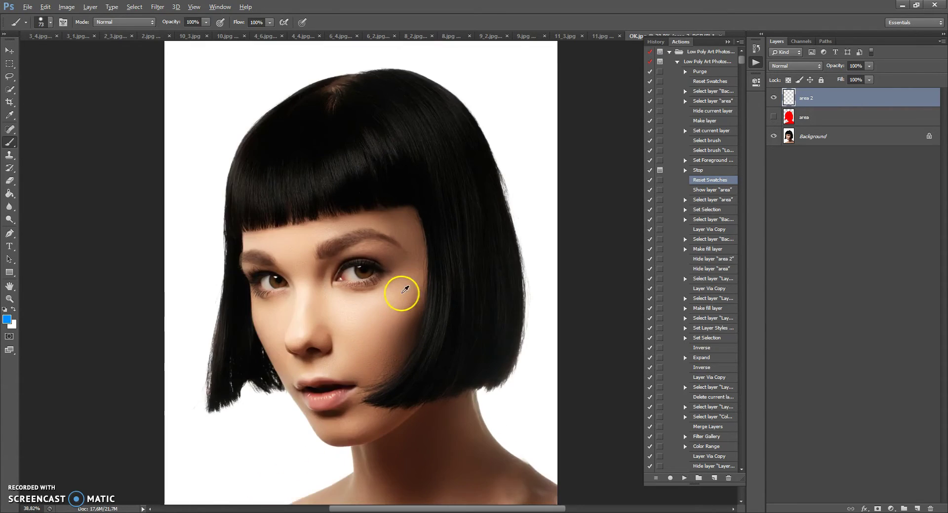
scroll(398, 285, "down", 1)
scroll(399, 279, "up", 1, "alt")
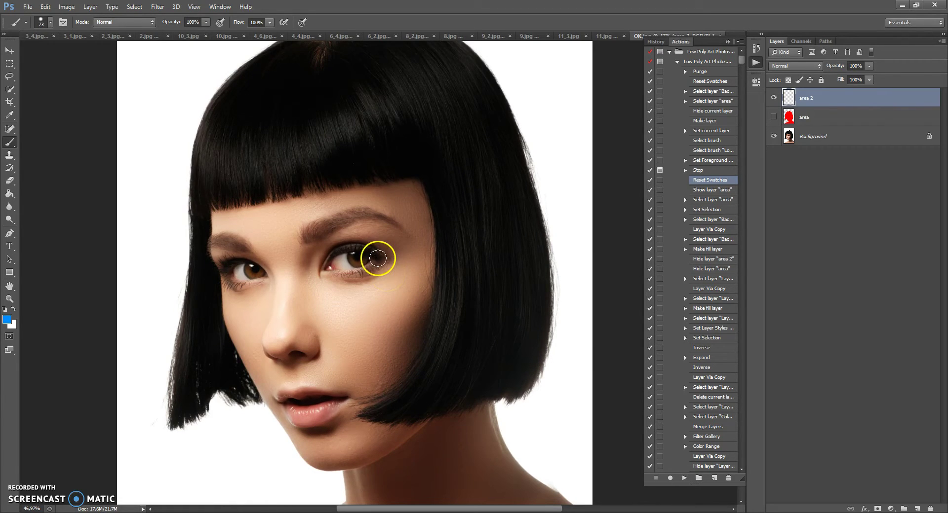
mouse_move(376, 258)
left_mouse_down()
mouse_move(345, 251)
mouse_move(329, 272)
mouse_move(341, 259)
mouse_move(370, 268)
mouse_move(358, 273)
mouse_move(378, 261)
mouse_move(354, 247)
mouse_move(335, 259)
mouse_move(336, 273)
mouse_move(381, 259)
mouse_move(247, 262)
mouse_move(231, 287)
mouse_move(247, 258)
mouse_move(213, 243)
mouse_move(246, 250)
left_mouse_up()
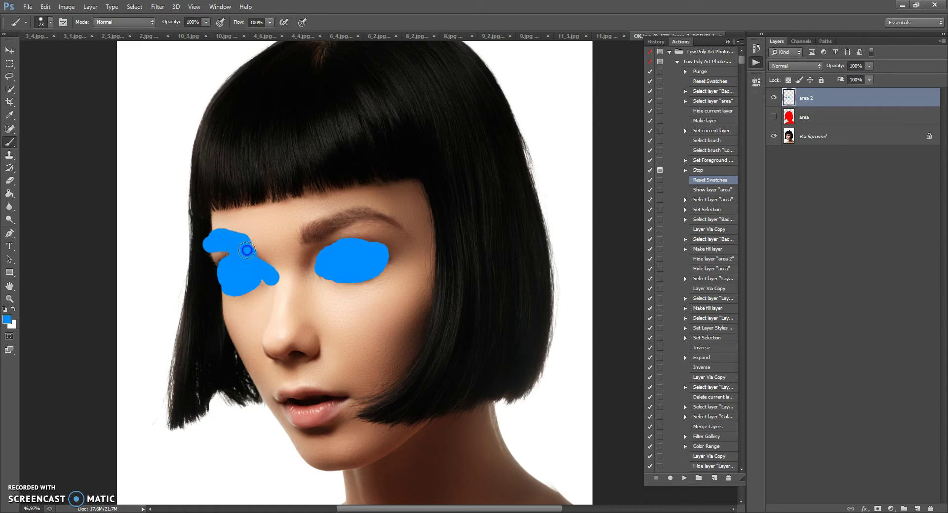
mouse_move(316, 231)
left_mouse_down()
mouse_move(308, 237)
mouse_move(335, 217)
mouse_move(380, 218)
left_mouse_up()
mouse_move(309, 340)
left_mouse_down()
mouse_move(274, 353)
mouse_move(270, 329)
mouse_move(282, 302)
mouse_move(296, 339)
mouse_move(309, 337)
mouse_move(300, 357)
mouse_move(279, 359)
left_mouse_up()
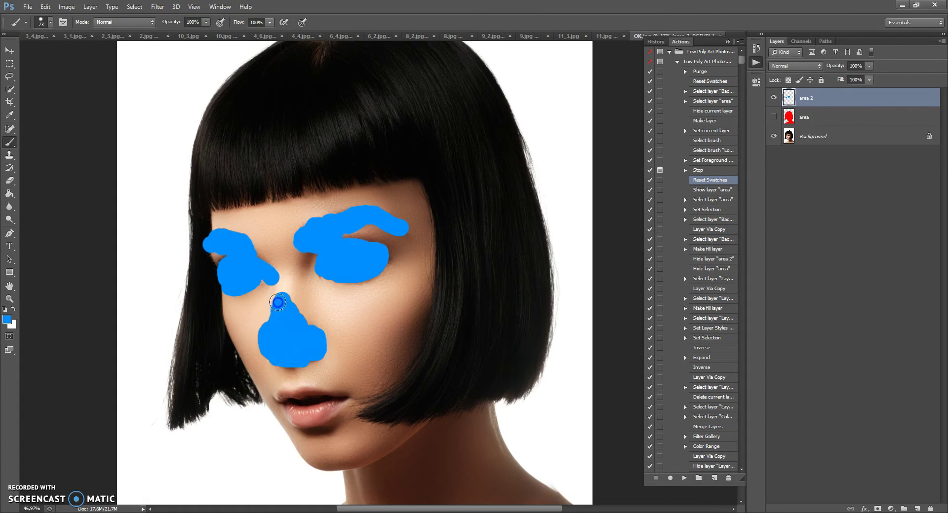
mouse_move(307, 397)
left_mouse_down()
mouse_move(282, 389)
mouse_move(299, 422)
mouse_move(349, 395)
mouse_move(304, 399)
mouse_move(318, 396)
mouse_move(317, 415)
mouse_move(300, 417)
mouse_move(322, 418)
mouse_move(314, 423)
mouse_move(342, 404)
mouse_move(304, 421)
left_mouse_up()
mouse_move(231, 283)
left_mouse_down()
mouse_move(222, 302)
mouse_move(250, 363)
mouse_move(326, 468)
mouse_move(378, 458)
mouse_move(426, 421)
mouse_move(384, 426)
mouse_move(369, 416)
mouse_move(412, 361)
mouse_move(435, 294)
mouse_move(433, 226)
mouse_move(413, 184)
mouse_move(218, 215)
mouse_move(224, 270)
mouse_move(255, 282)
mouse_move(325, 275)
left_mouse_up()
scroll(281, 271, "down", 2)
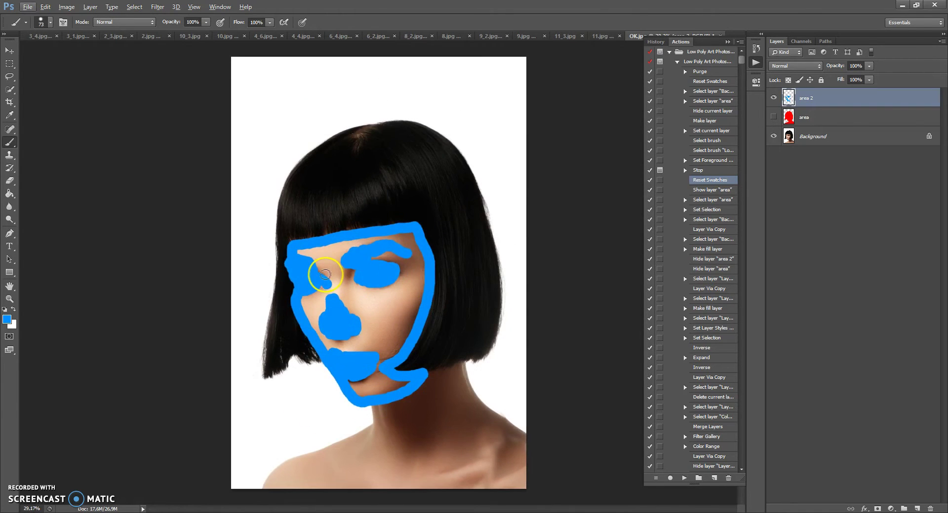
- Resume the Low Poly Art action from Reset Swatches, let it finish, and collapse the list of actions
left_click(683, 478)
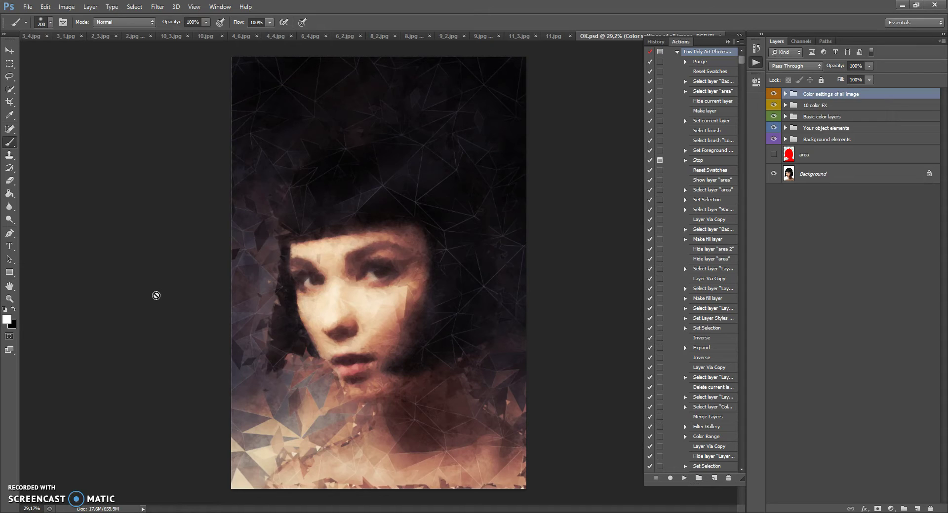
left_click(727, 42)
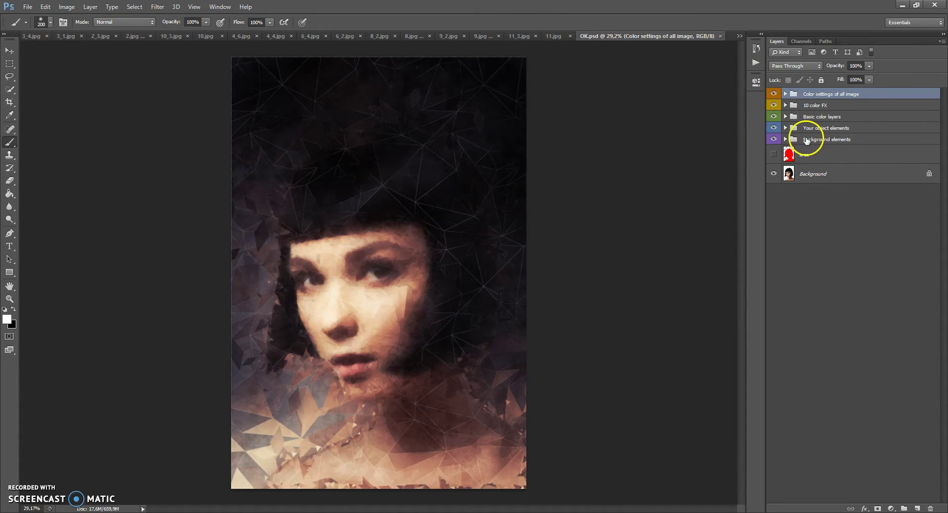
- Go through the generated layer groups from Background elements up to Color settings of all image, and return to Background elements
left_click(839, 140)
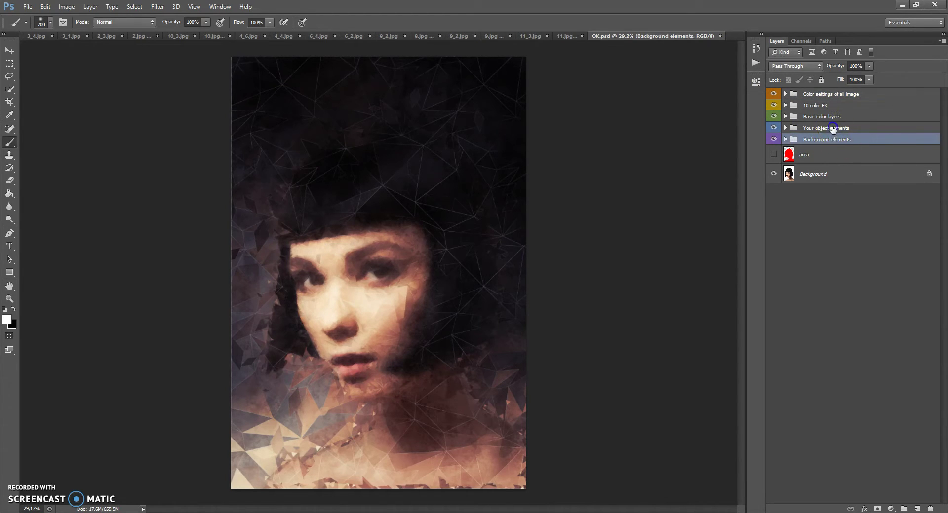
left_click(833, 127)
left_click(821, 118)
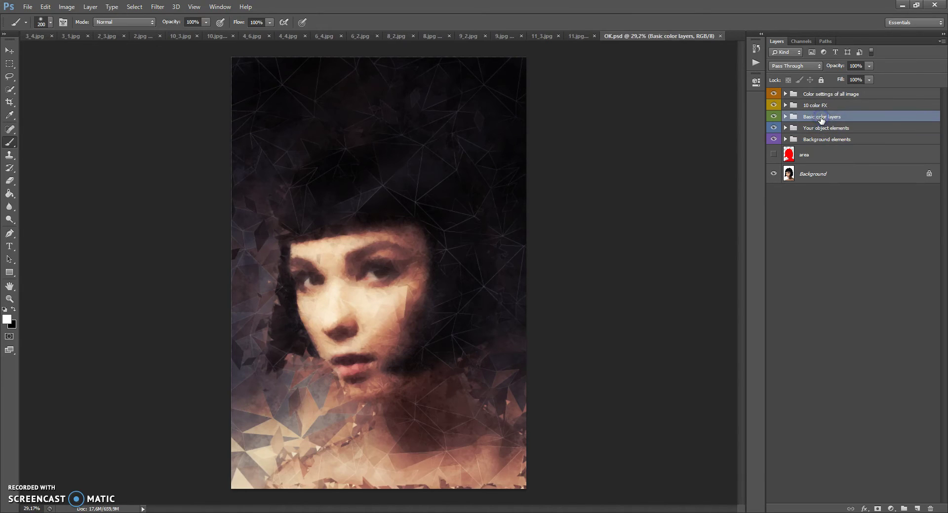
left_click(815, 105)
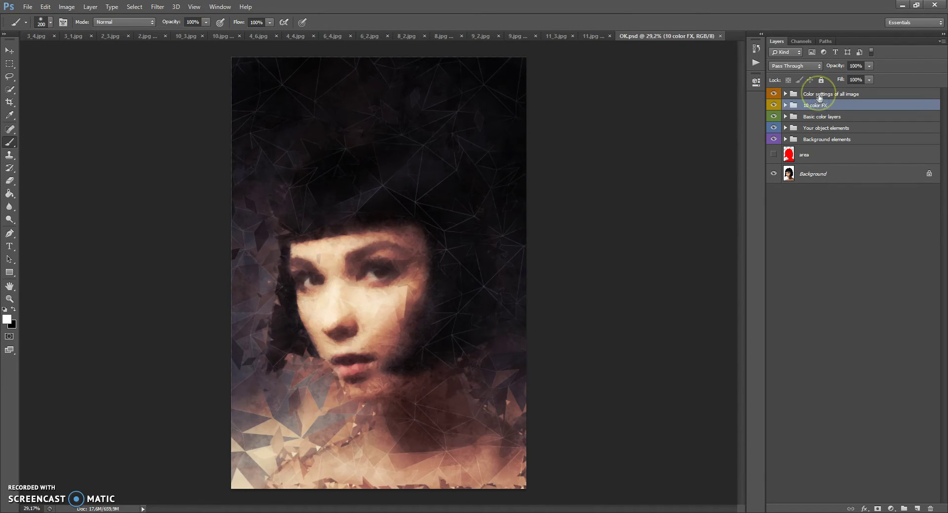
left_click(819, 94)
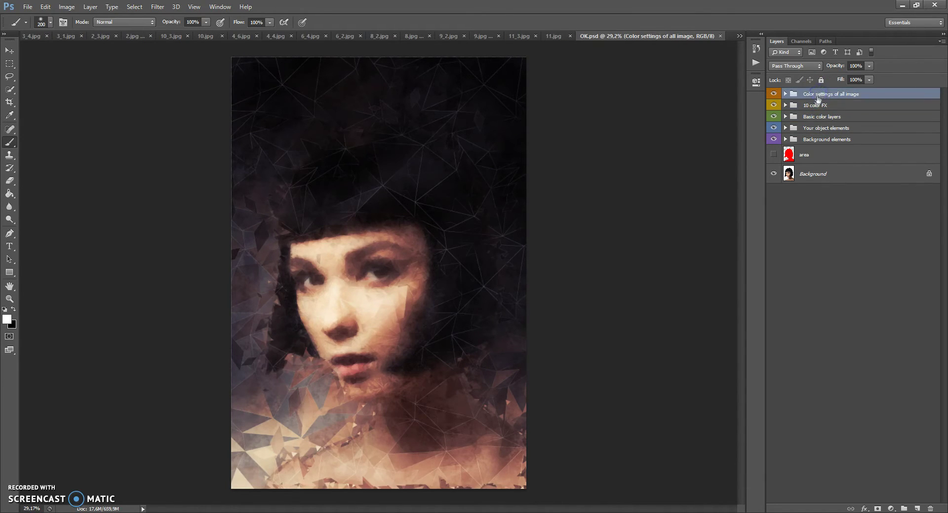
left_click(809, 140)
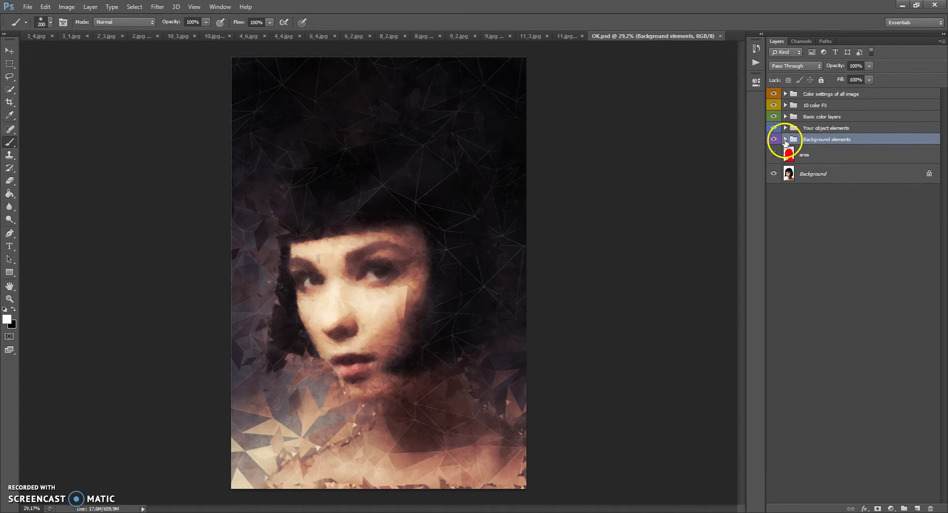
- Expand the Background elements group and the Background layers group inside it
left_click(785, 139)
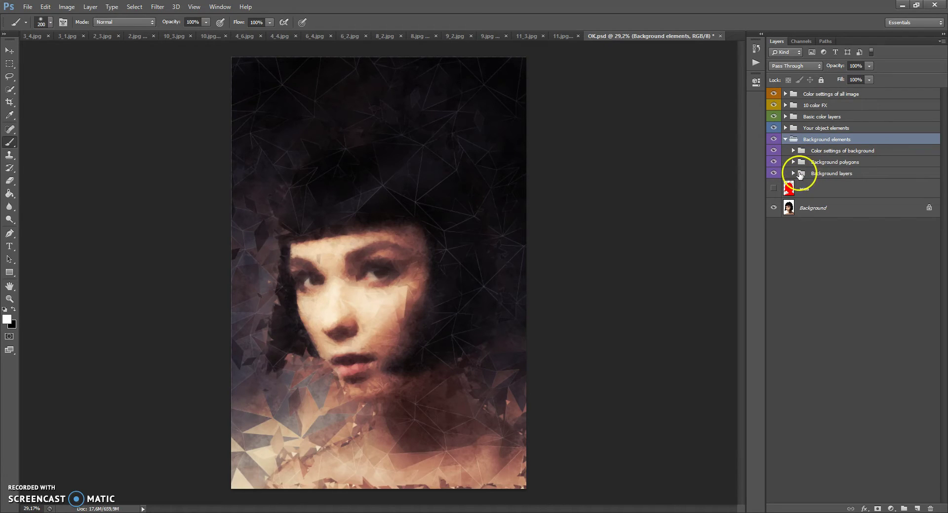
left_click(815, 151)
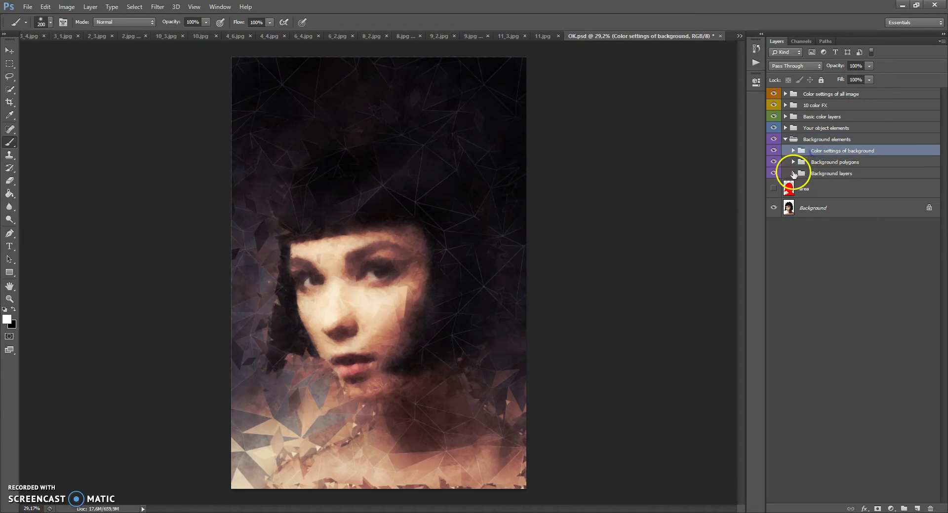
left_click(800, 174)
left_click(793, 173)
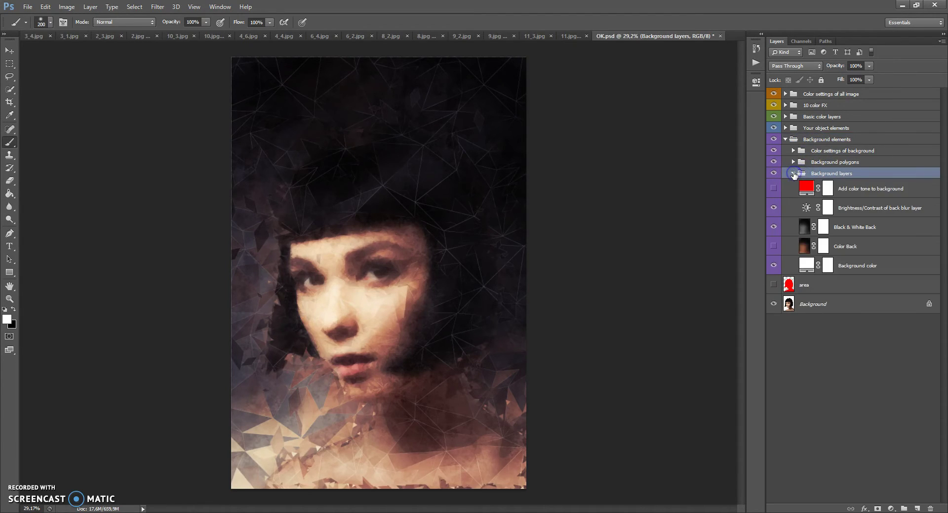
- Try different settings on the Brightness/Contrast of back blur layer, ending with brightness 1 and contrast 0
left_click(807, 209)
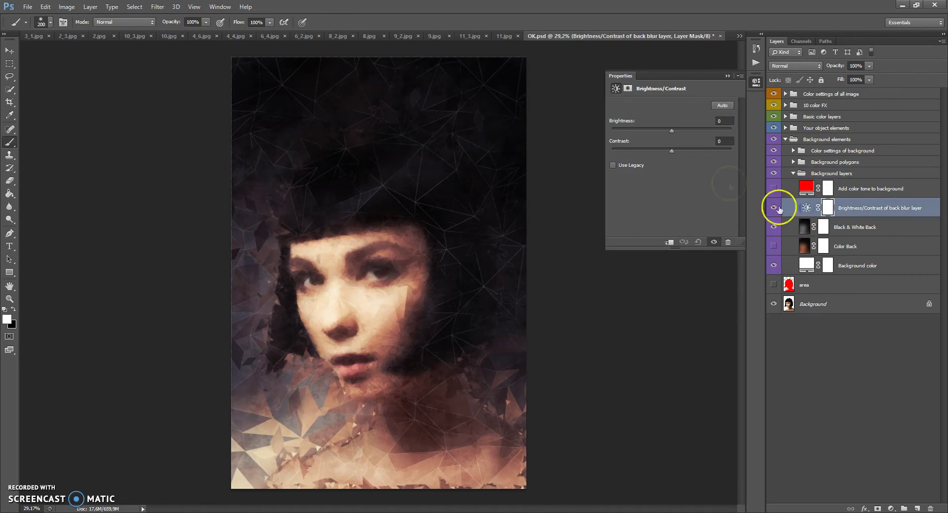
left_click_drag(626, 130, 712, 141)
left_click_drag(638, 140, 672, 151)
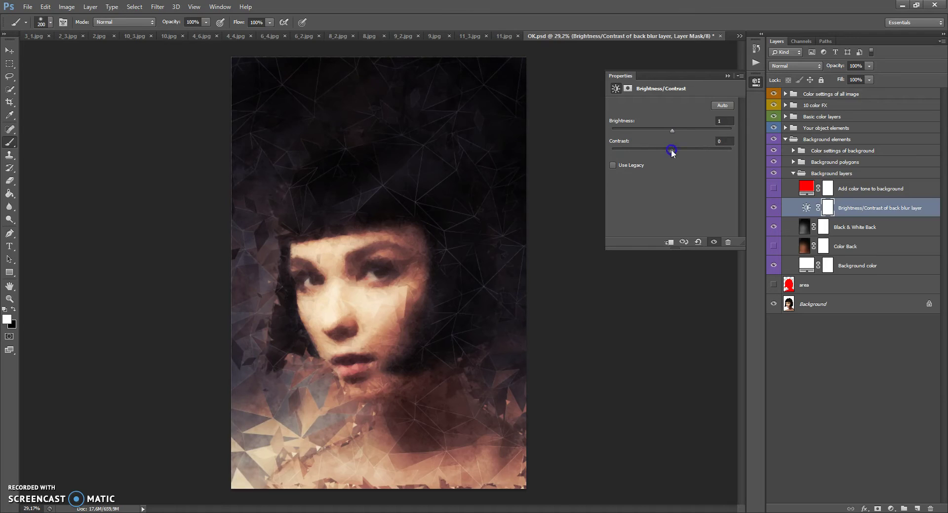
left_click(727, 76)
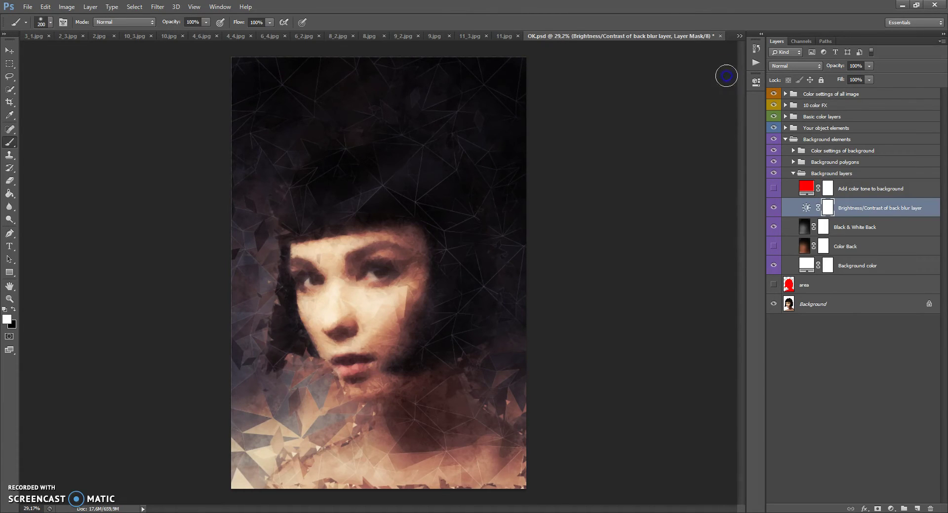
- Compare the background with the Black & White Back and Color Back layers by switching their visibility off and on
left_click(774, 227)
left_click(773, 246)
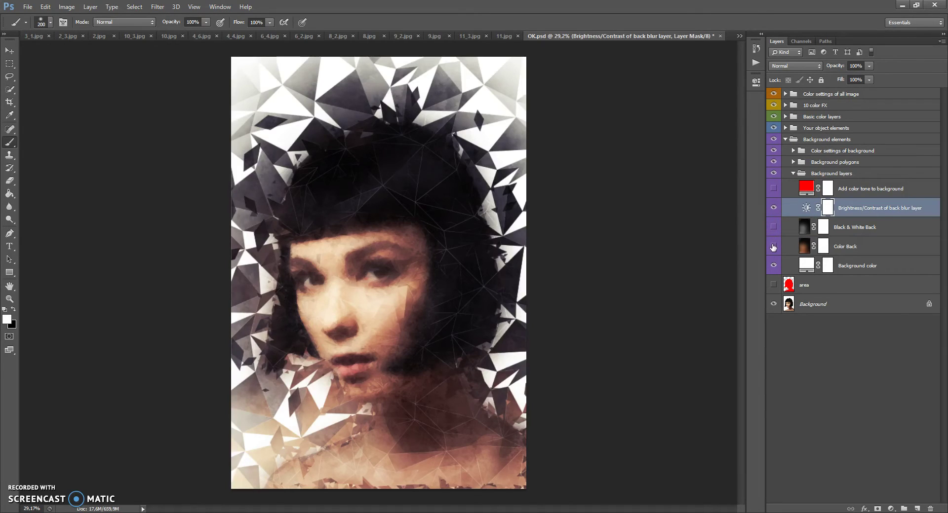
left_click(773, 246)
left_click(774, 227)
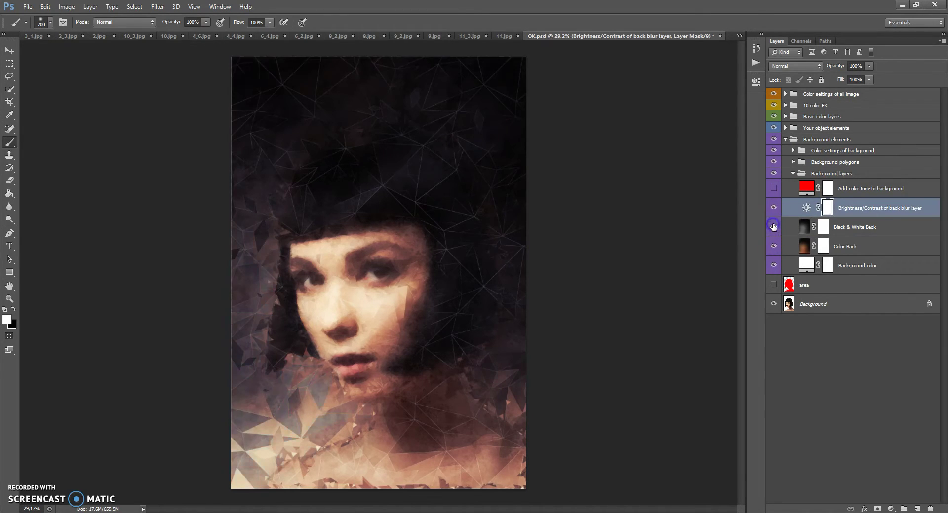
left_click(774, 227)
left_click(773, 246)
- Show the Add color tone to background layer and change its fill color to magenta
left_click(774, 190)
double_click(806, 188)
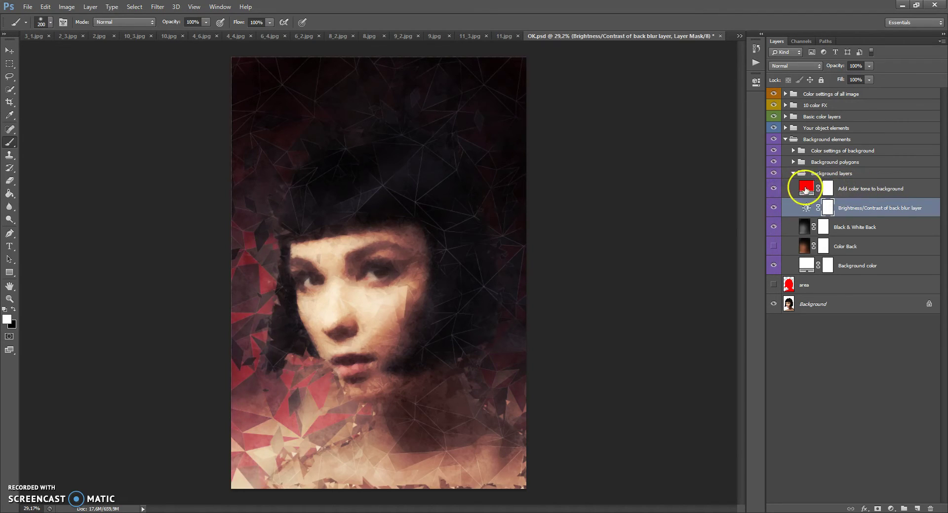
mouse_move(702, 149)
left_mouse_down()
mouse_move(701, 271)
mouse_move(703, 163)
left_mouse_up()
left_click(782, 137)
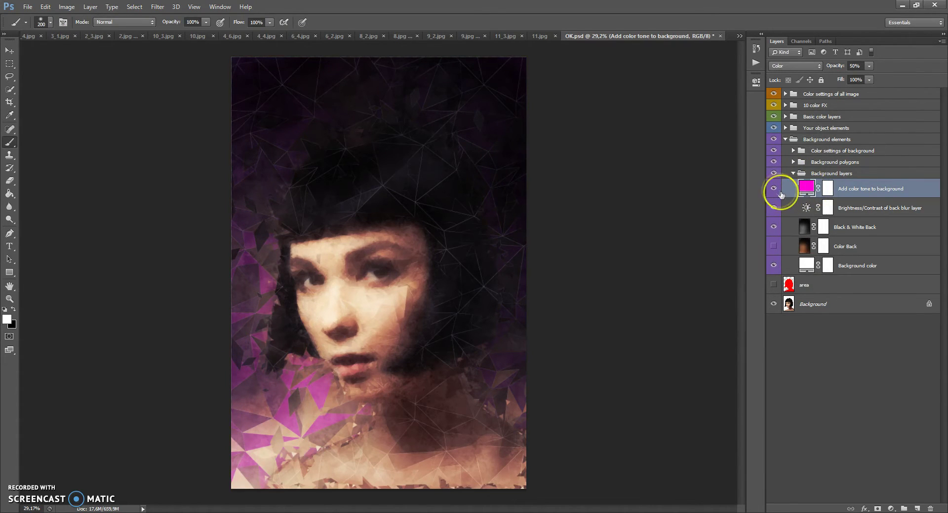
- Hide the layers above Background color and try a red ff0000 fill on Background color
left_click(774, 226)
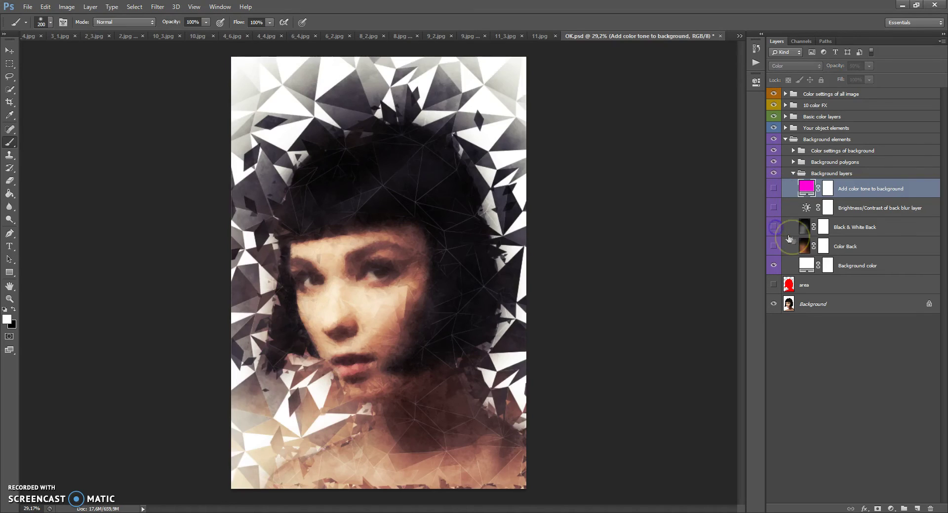
double_click(806, 267)
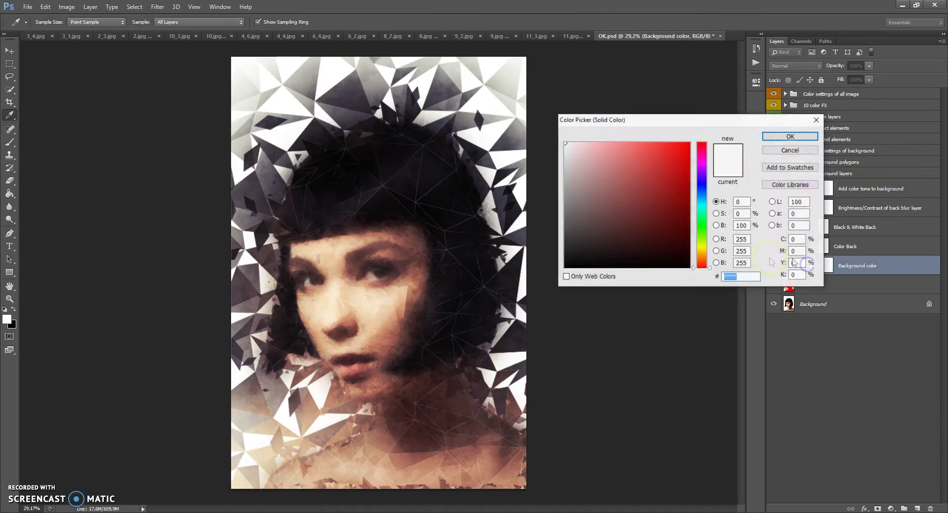
left_click_drag(705, 267, 705, 263)
mouse_move(676, 223)
left_mouse_down()
mouse_move(714, 133)
mouse_move(702, 149)
mouse_move(704, 269)
left_mouse_up()
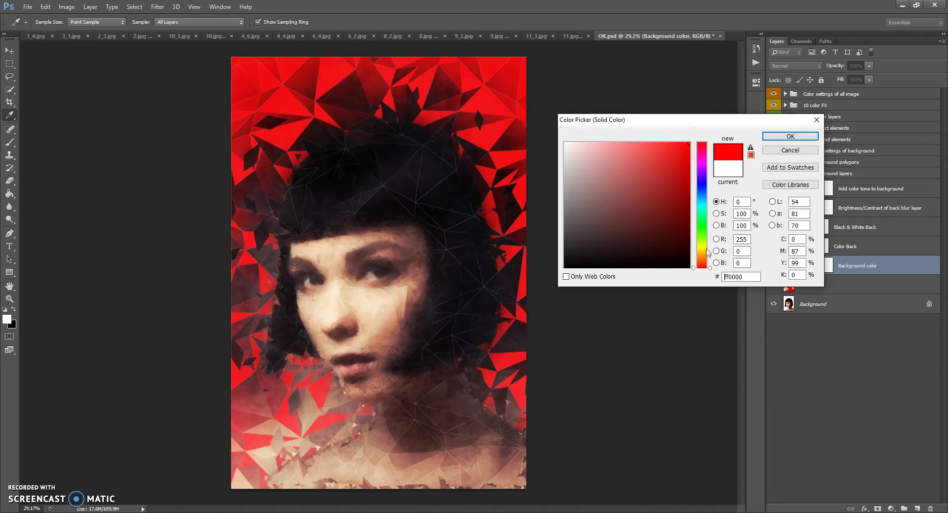
left_click(786, 150)
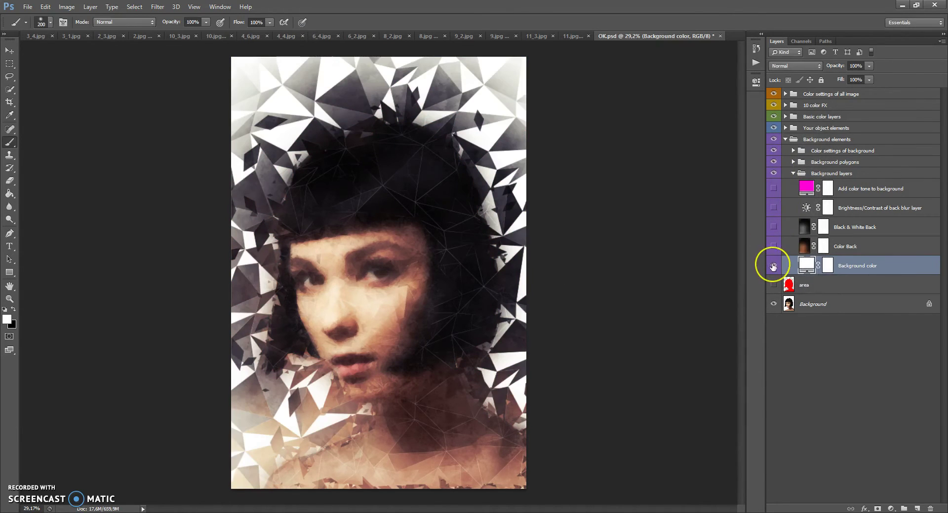
- Hide the Background color layer and show Black & White Back, Brightness/Contrast of back blur layer and Add color tone to background
left_click(773, 266)
left_click(773, 227)
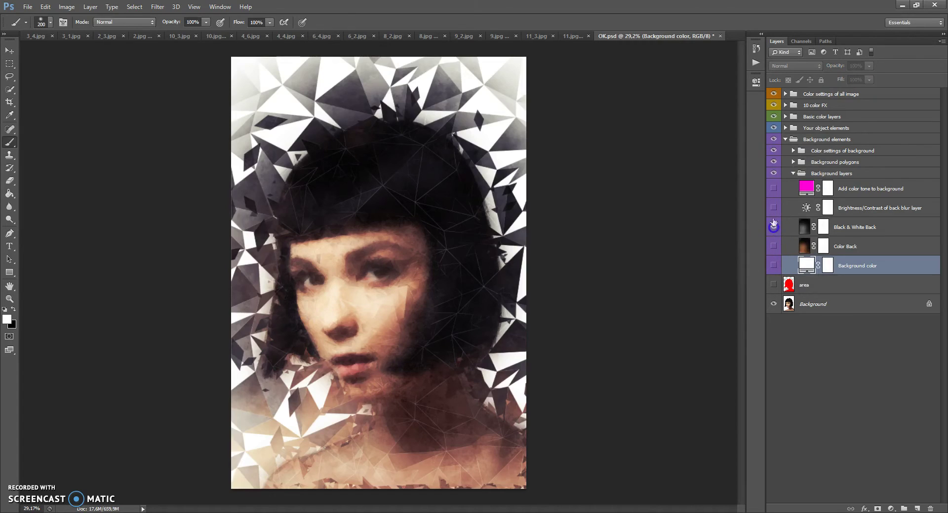
left_click(771, 208)
left_click(773, 189)
- Set the Add color tone to background layer's color to red ff0000 and collapse the Background layers group
double_click(805, 187)
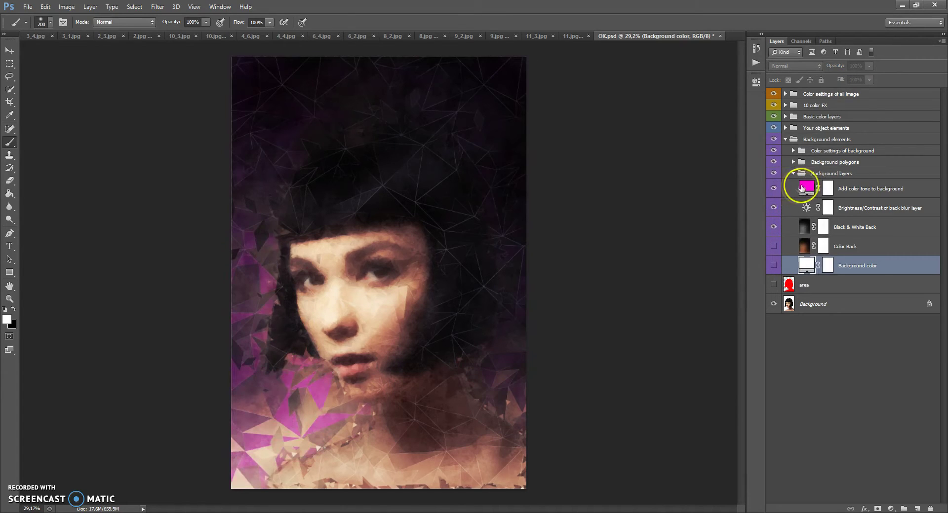
left_click(703, 165)
left_click_drag(703, 166, 703, 128)
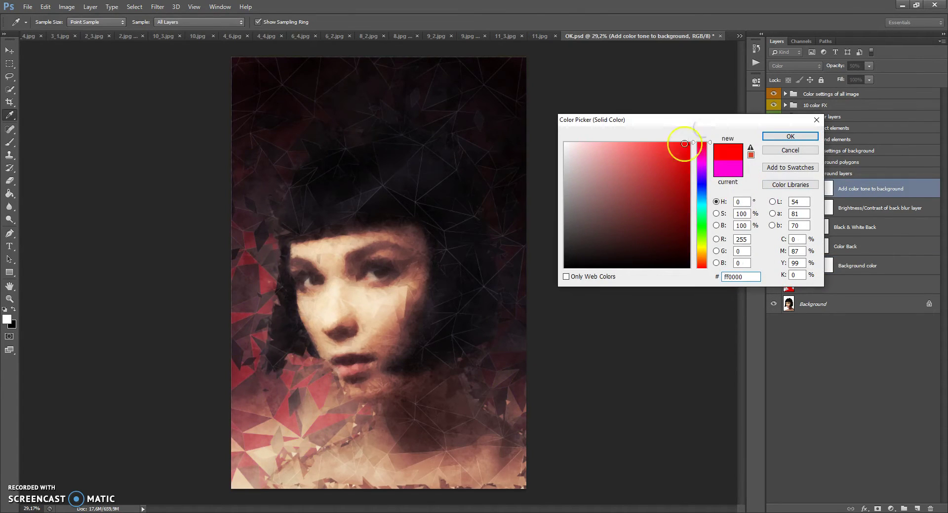
left_click(790, 136)
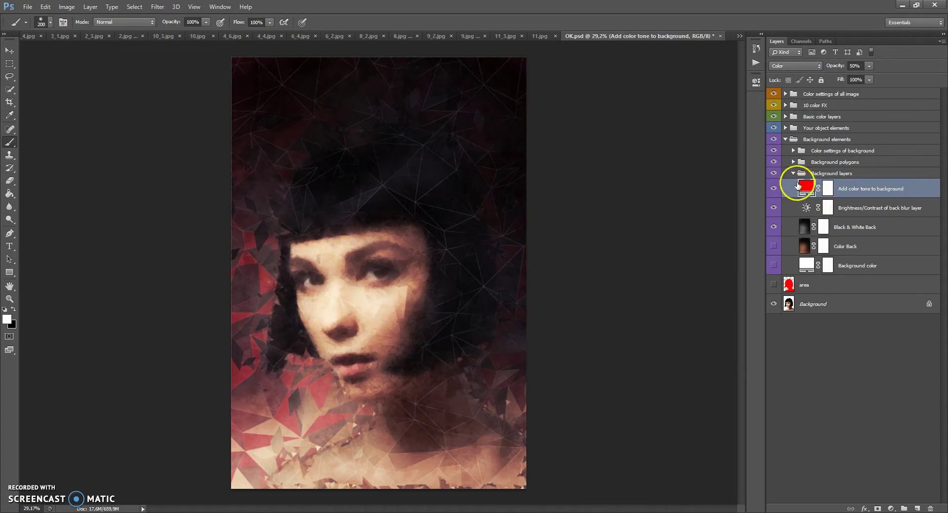
left_click(793, 173)
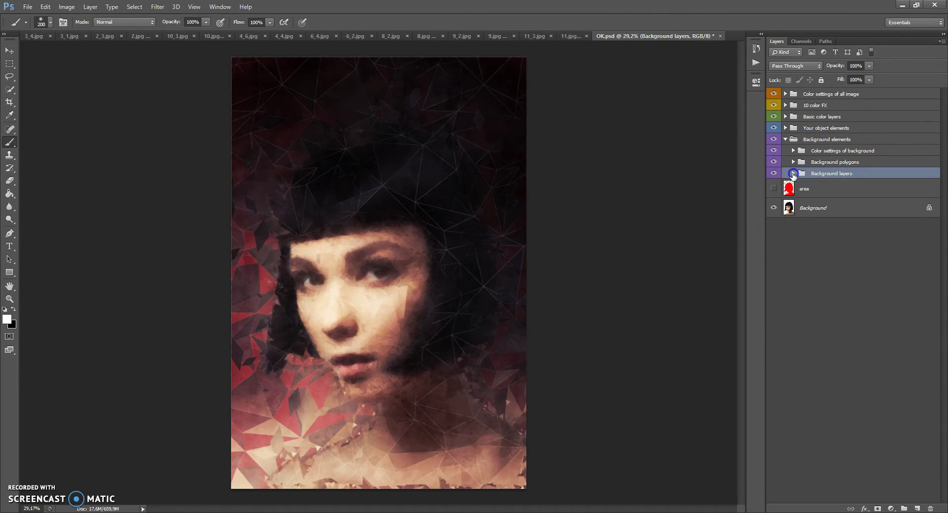
- Expand the Background polygons group, go through Back Polygons, Rhombs and Small polygons, and expand Back Polygons
left_click(793, 163)
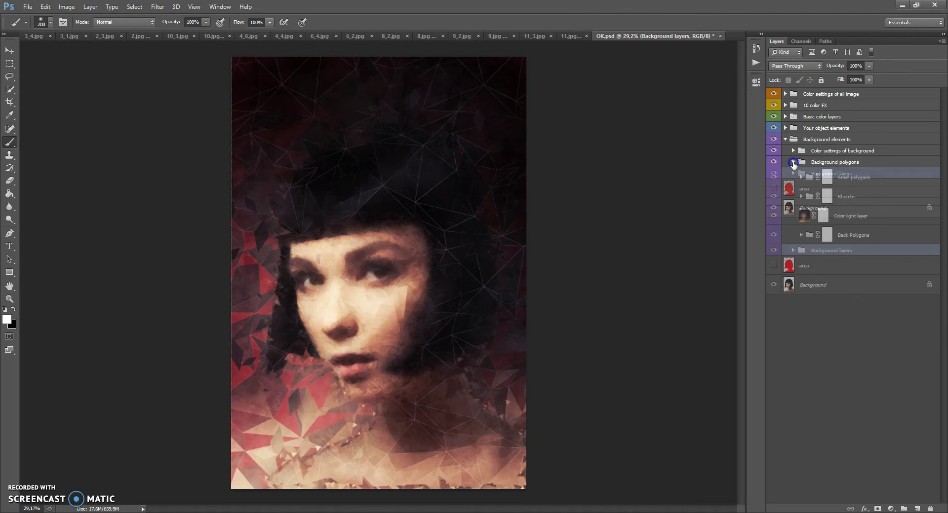
left_click(808, 236)
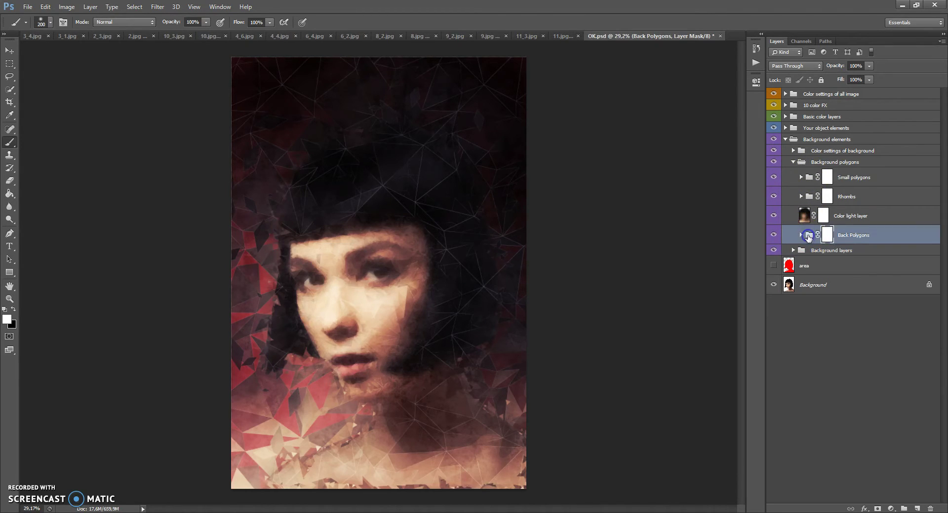
left_click(807, 198)
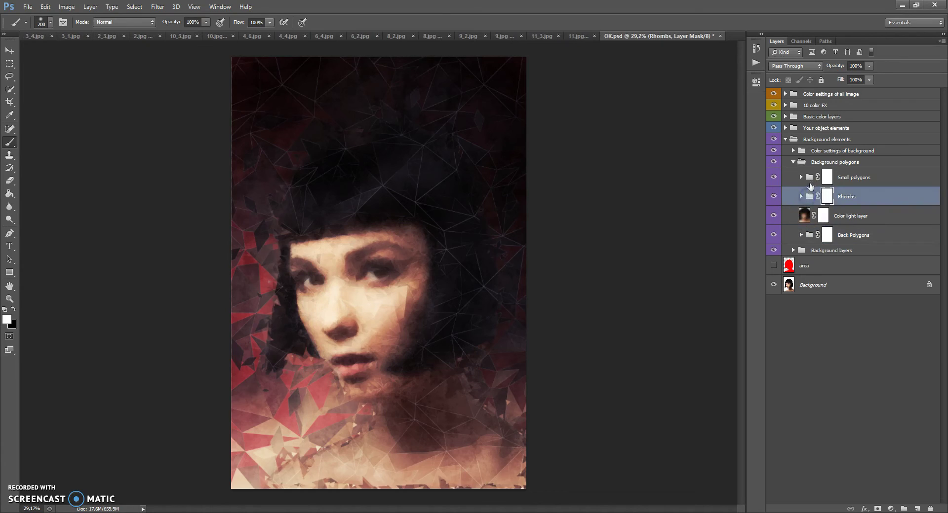
left_click(810, 180)
left_click(801, 235)
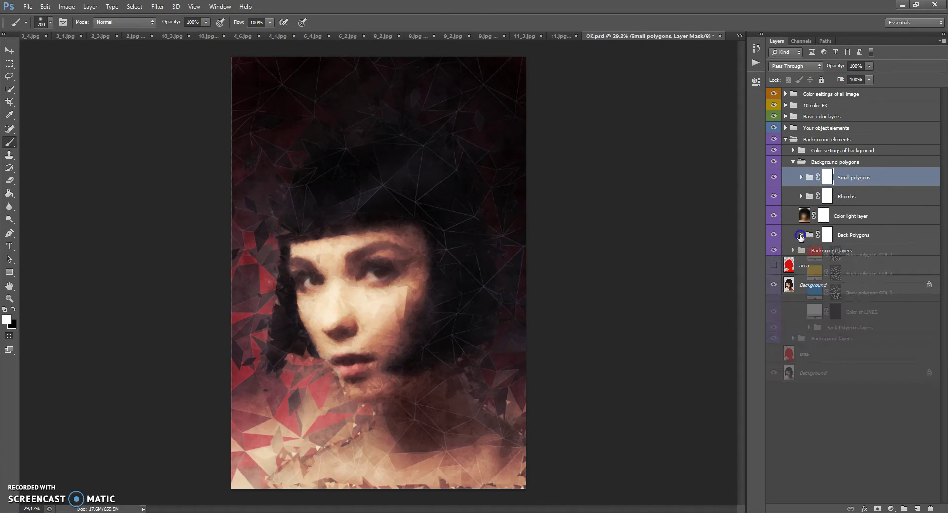
- Expand the Back Polygons layers subgroup and check Back Polygons 2 and 3 by toggling their visibility
left_click(808, 235)
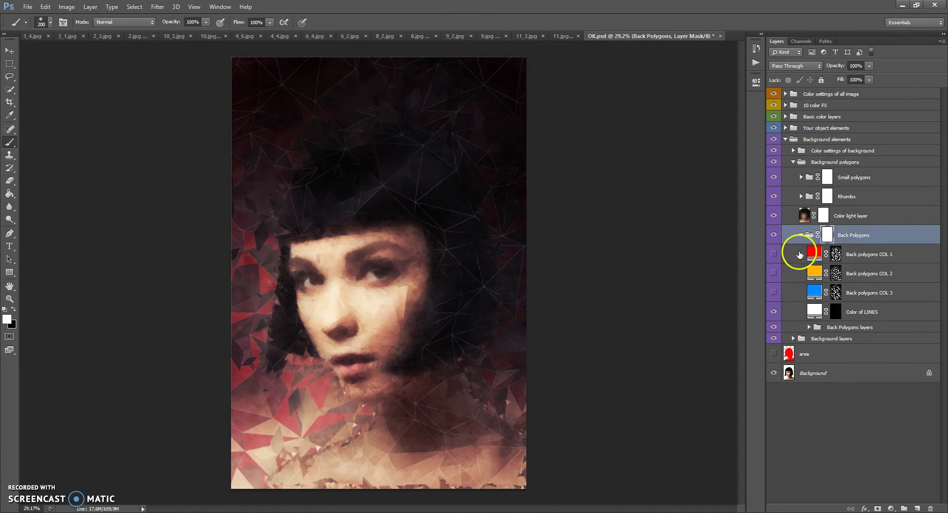
left_click(808, 327)
left_click(808, 328)
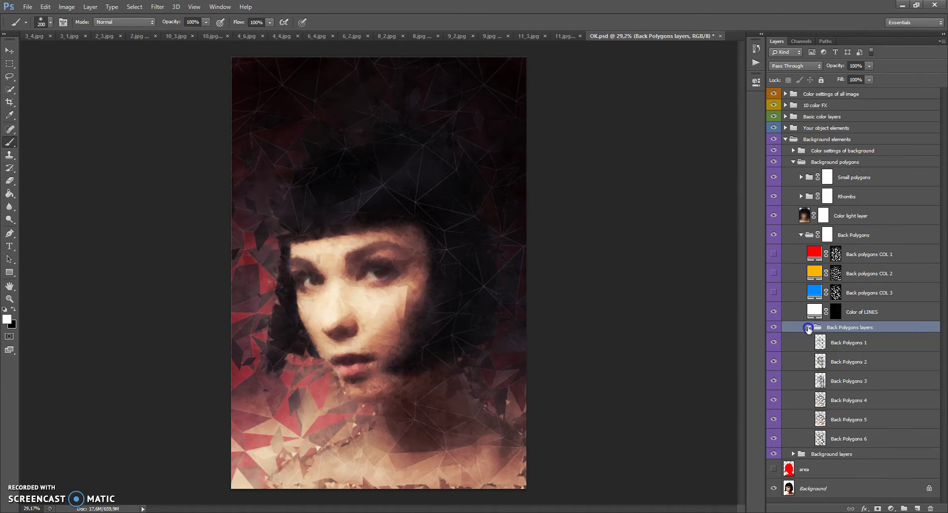
left_click(774, 362)
left_click(774, 380)
- Shift Back Polygons 1 and Back Polygons 4 slightly on the canvas with the Move tool, select Back Polygons 5 and collapse Back Polygons layers
left_click(817, 341)
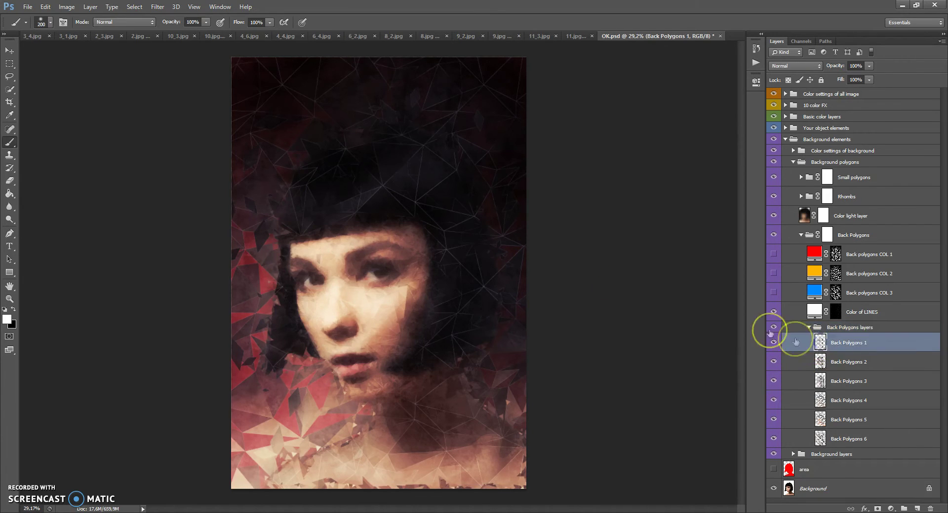
left_click(9, 51)
left_click_drag(374, 352, 404, 352)
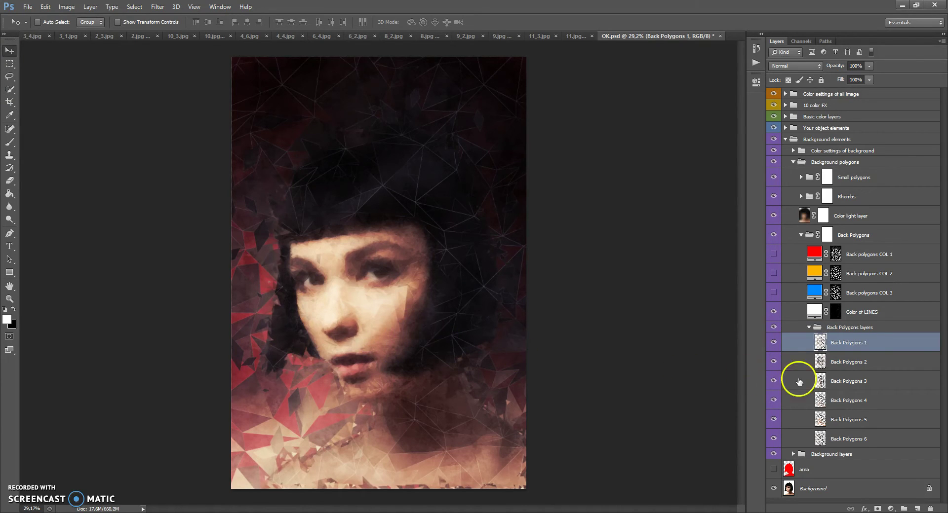
left_click(820, 400)
left_click_drag(425, 296, 444, 307)
left_click(820, 419)
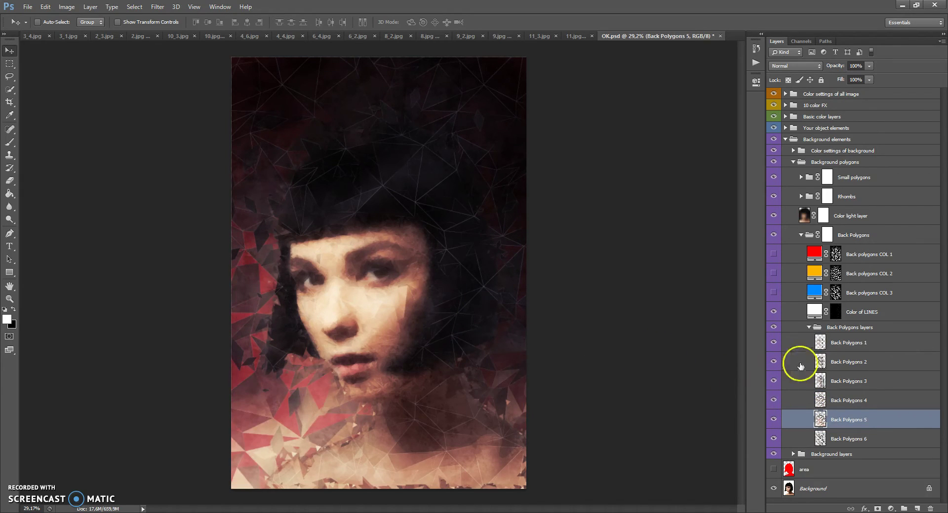
left_click(808, 327)
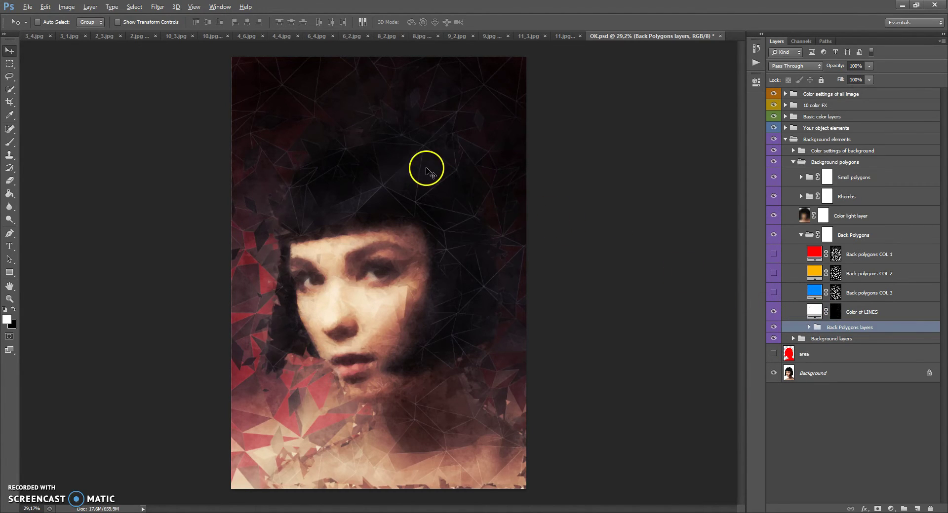
- Try a blue fill on the Color of LINES layer in the Back Polygons group
scroll(427, 171, "up", 2)
left_click(813, 312)
double_click(813, 313)
left_click_drag(662, 173, 734, 122)
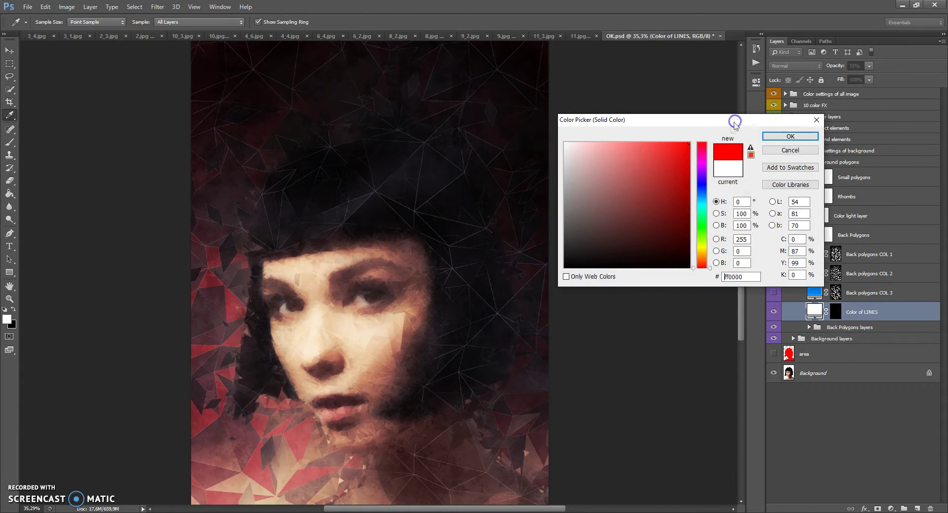
left_click_drag(700, 153, 701, 201)
left_click(782, 139)
left_click_drag(868, 66, 876, 79)
- Set the Color of LINES layer's fill to red ff0000
double_click(814, 311)
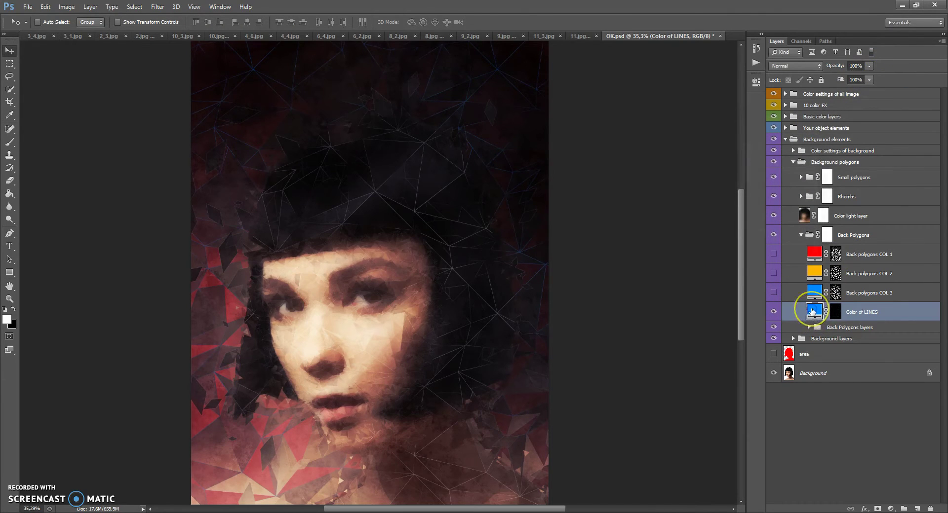
left_click(704, 160)
left_click_drag(704, 178, 704, 271)
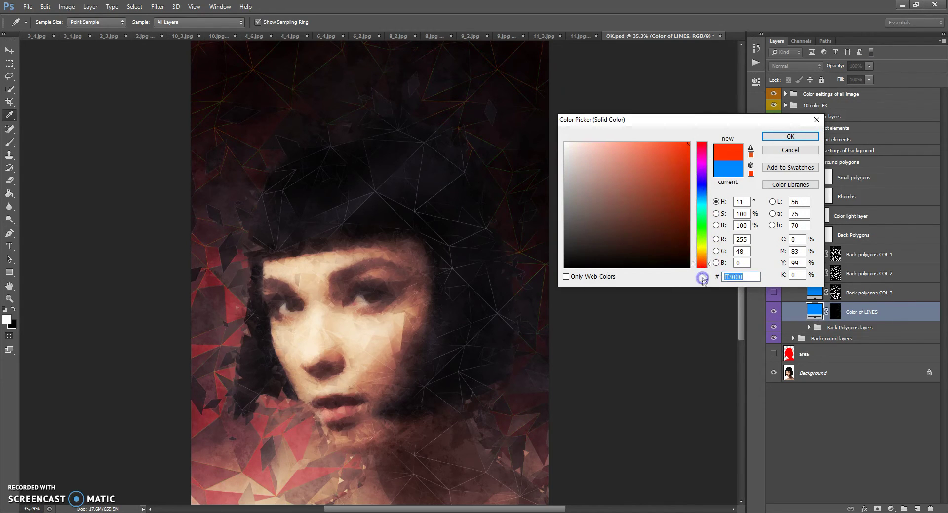
left_click(702, 144)
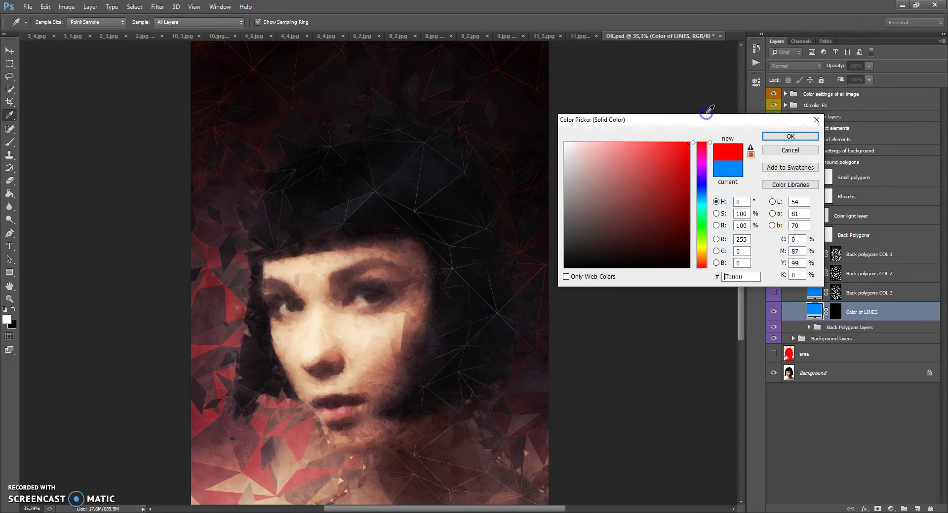
left_click(772, 137)
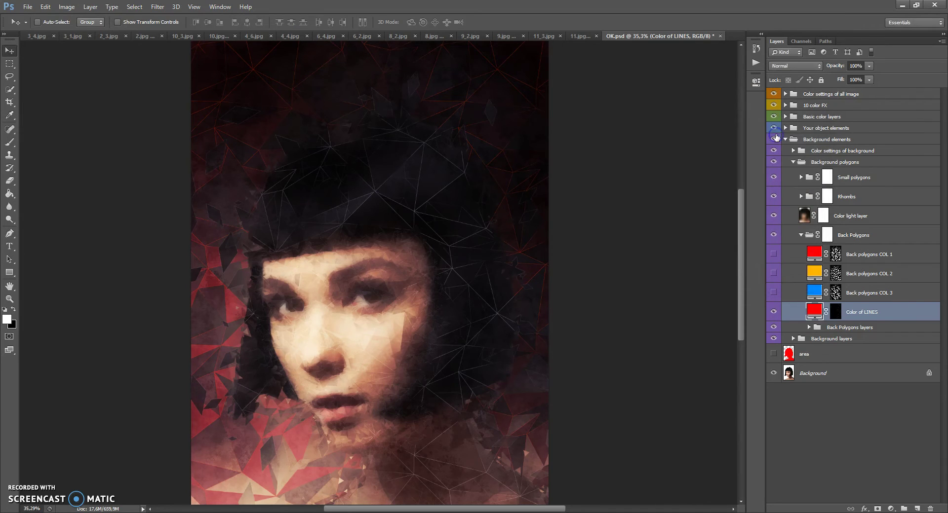
left_click(812, 309)
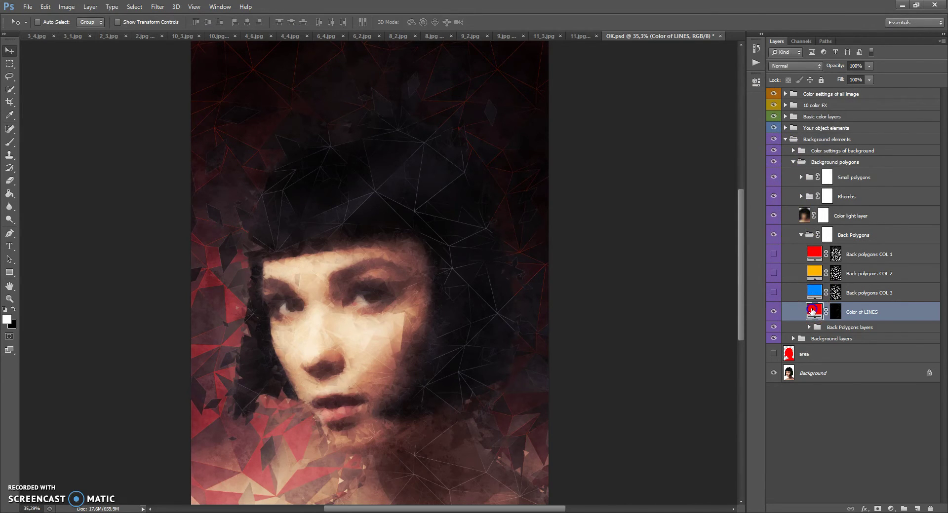
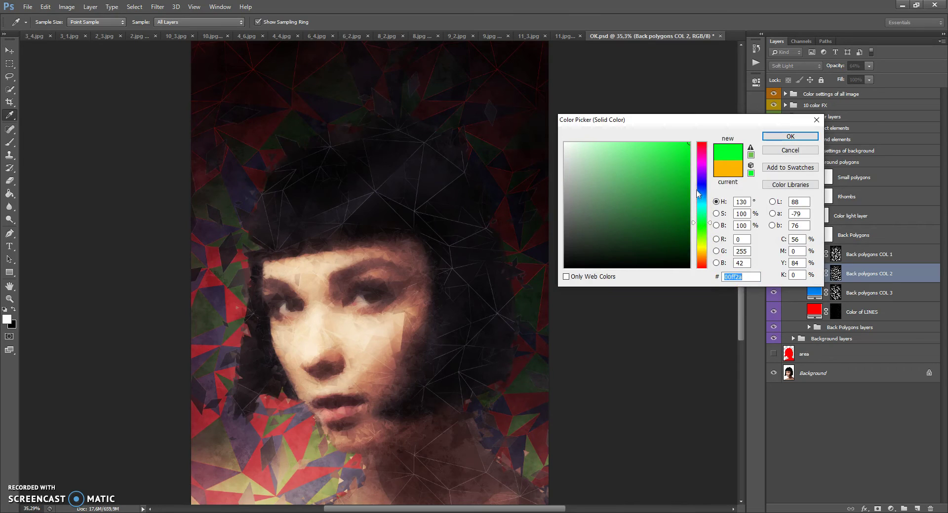
- Set the Back polygons COL 2 layer's fill to cyan 00e4ff
left_click_drag(701, 178, 705, 206)
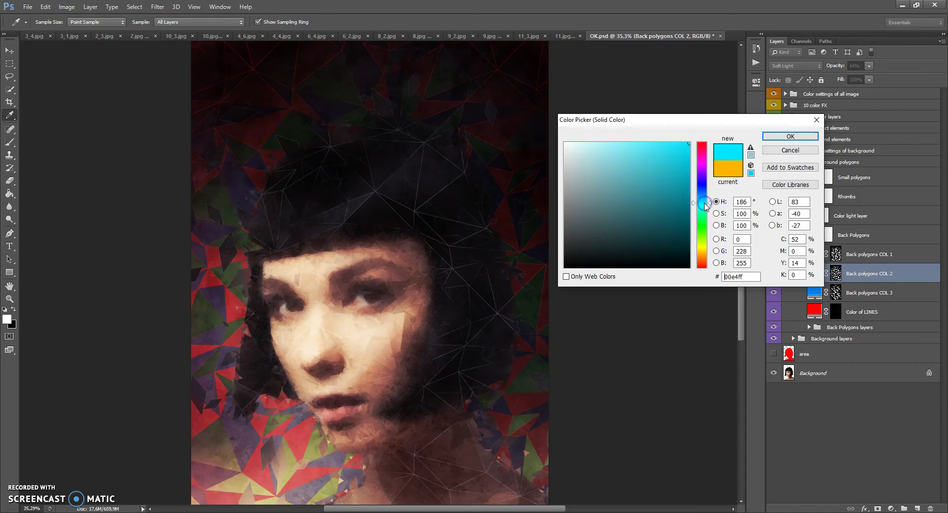
left_click(777, 139)
- Set the Back polygons COL 3 layer's fill to black 000000 and hide that layer
left_click(811, 293)
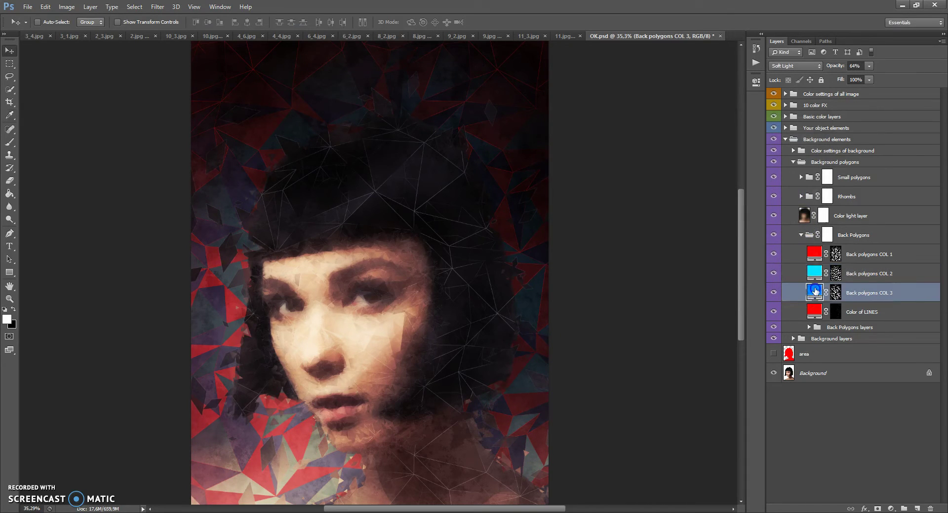
double_click(814, 291)
mouse_move(705, 259)
left_mouse_down()
mouse_move(704, 249)
mouse_move(702, 271)
left_mouse_up()
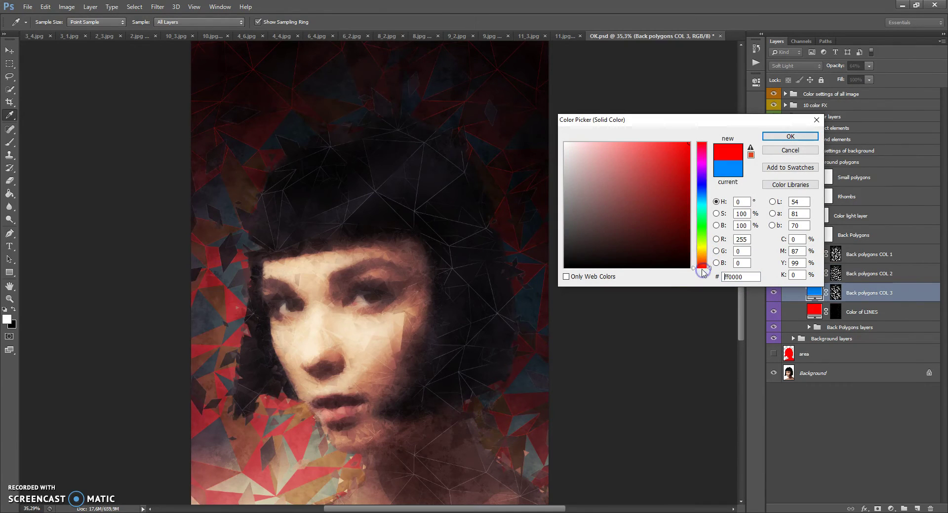
left_click_drag(650, 235, 551, 284)
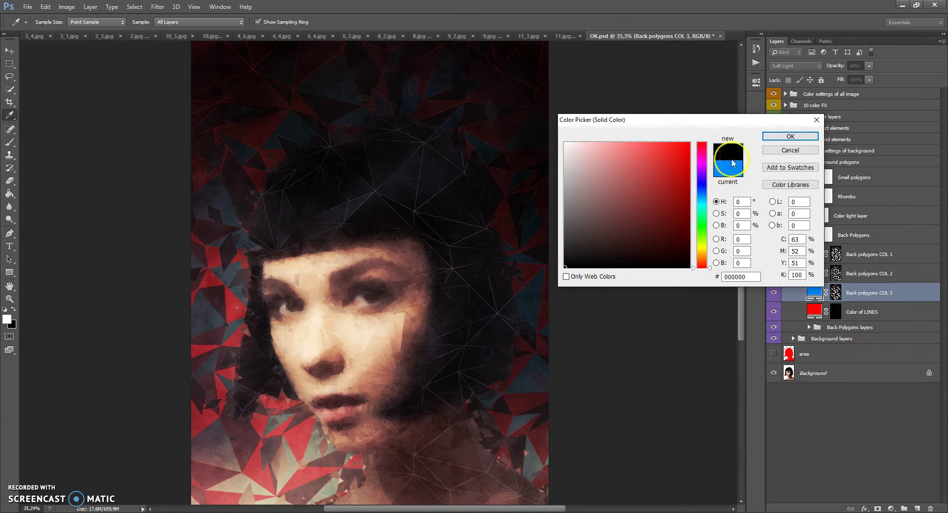
left_click(788, 137)
scroll(402, 234, "down", 2)
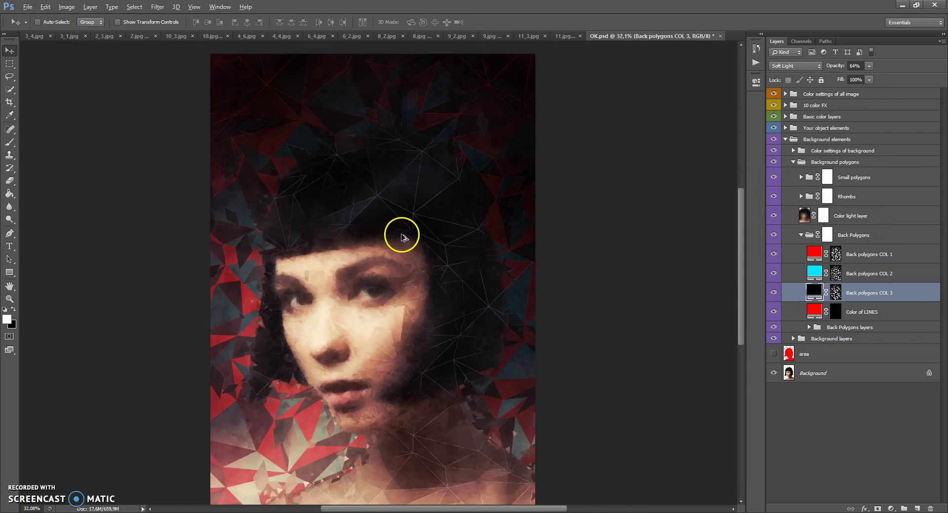
left_click(774, 292)
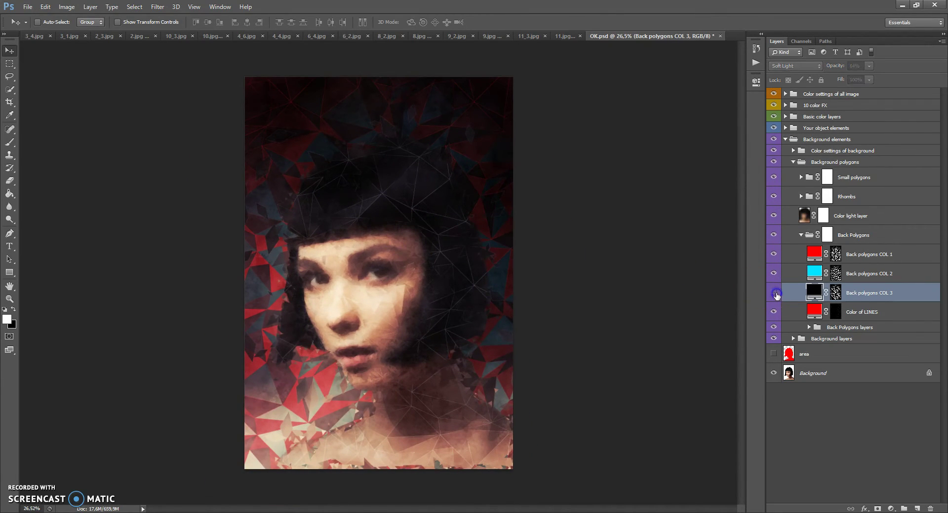
- Set the brightness of Brightness/Contrast of back blur layer to 99 and collapse the Background layers group
left_click(793, 338)
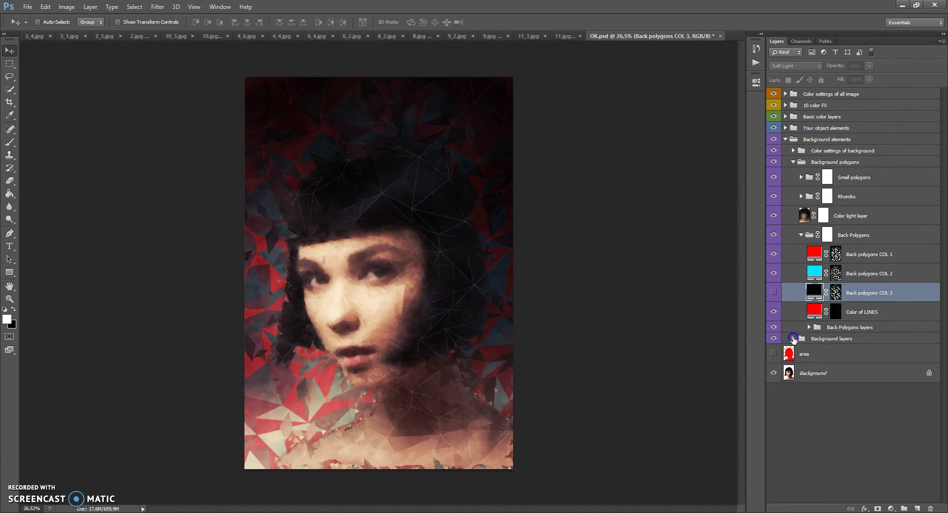
double_click(806, 374)
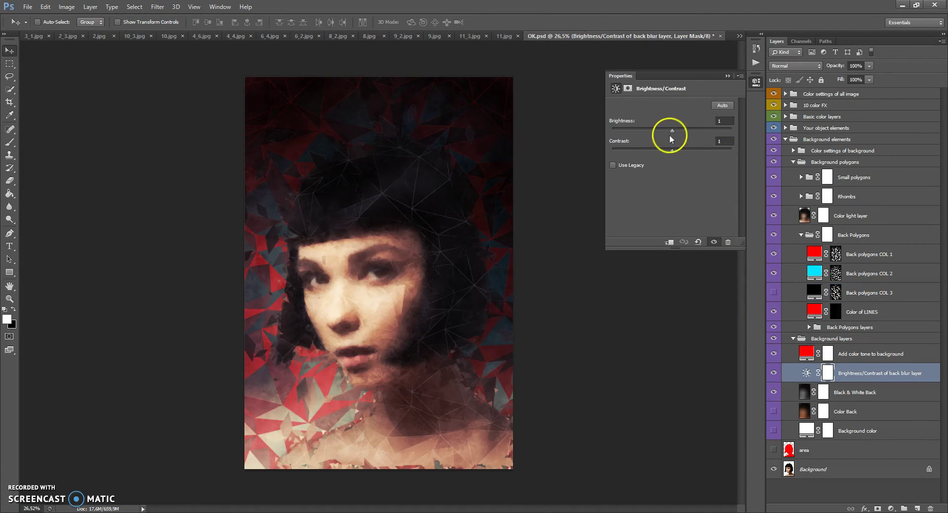
left_click_drag(684, 132, 711, 133)
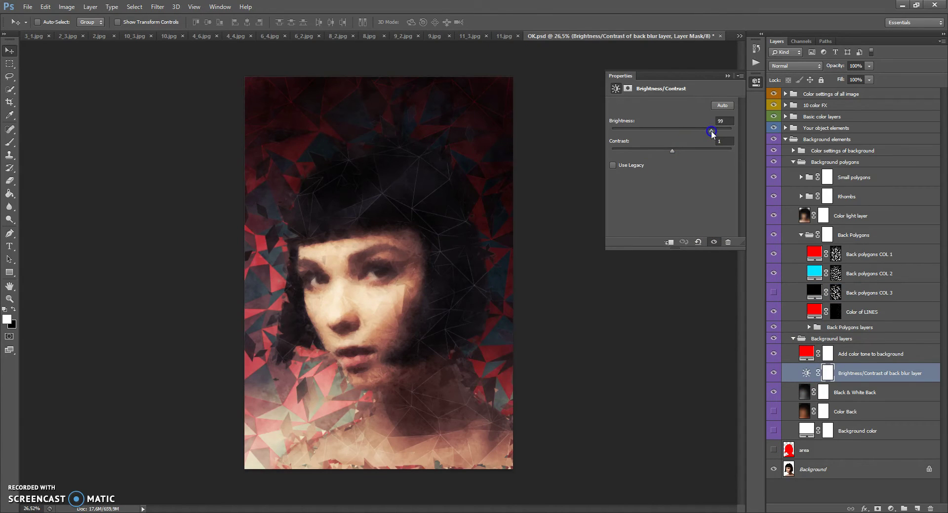
left_click(727, 75)
left_click(792, 338)
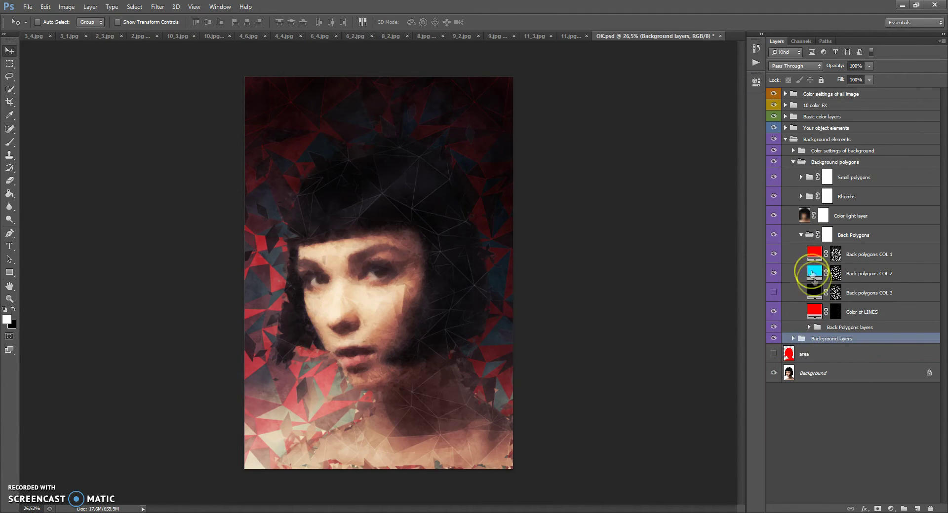
- Collapse Back Polygons and check the Color light layer's effect by toggling its visibility and varying its opacity
left_click(800, 235)
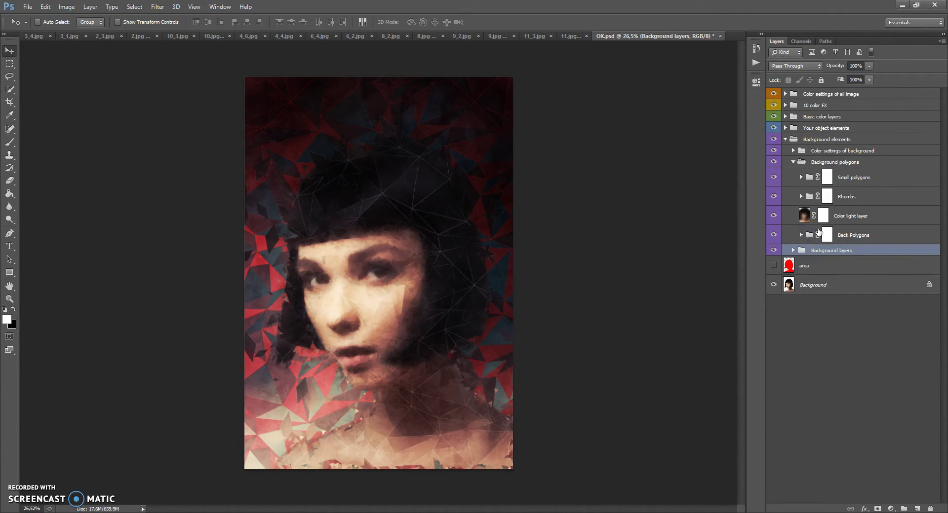
left_click(845, 216)
left_click(773, 216)
left_click(773, 217)
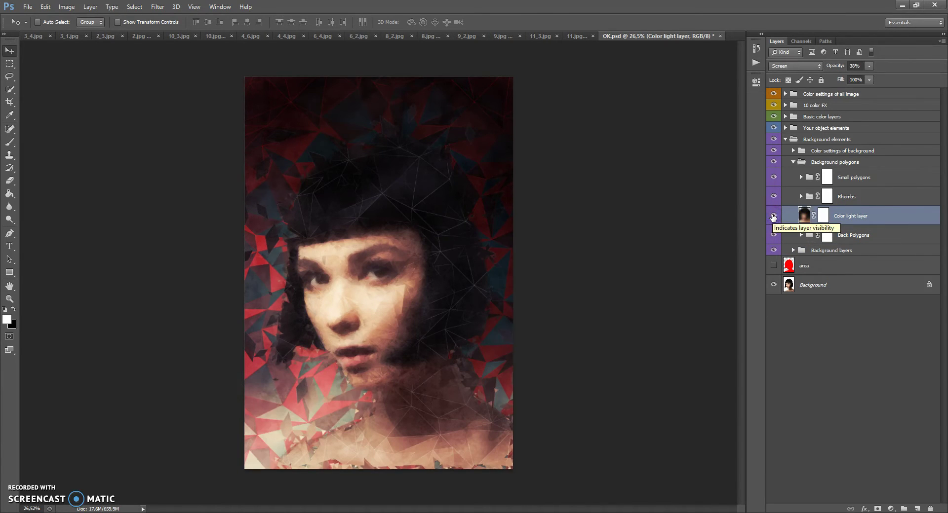
left_click(869, 66)
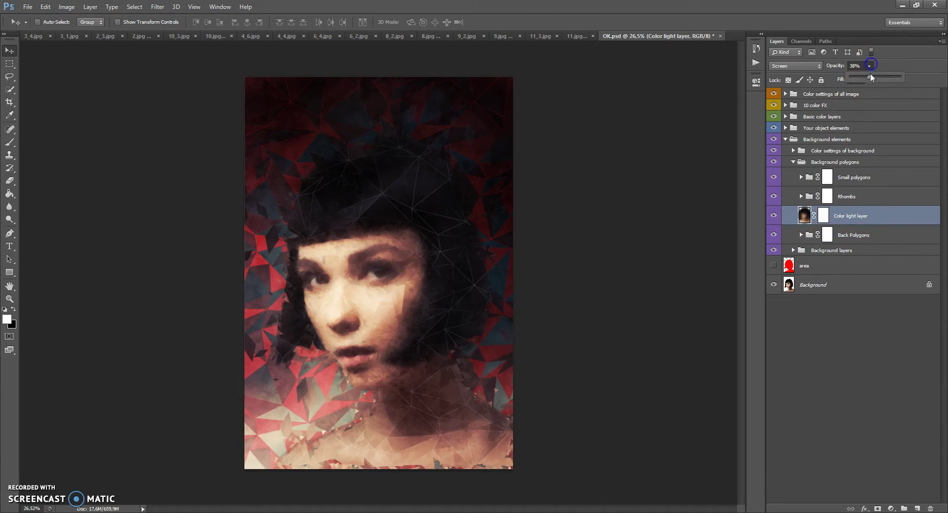
left_click_drag(892, 79, 872, 81)
- Look through the Rhombs group and its Rhombs layers subgroup, and check the group's effect by toggling its visibility
left_click(804, 197)
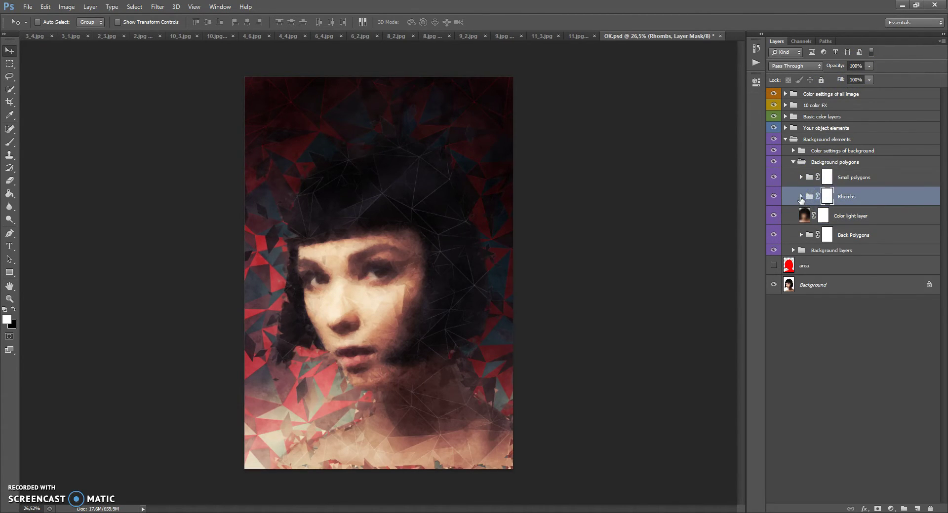
left_click(801, 197)
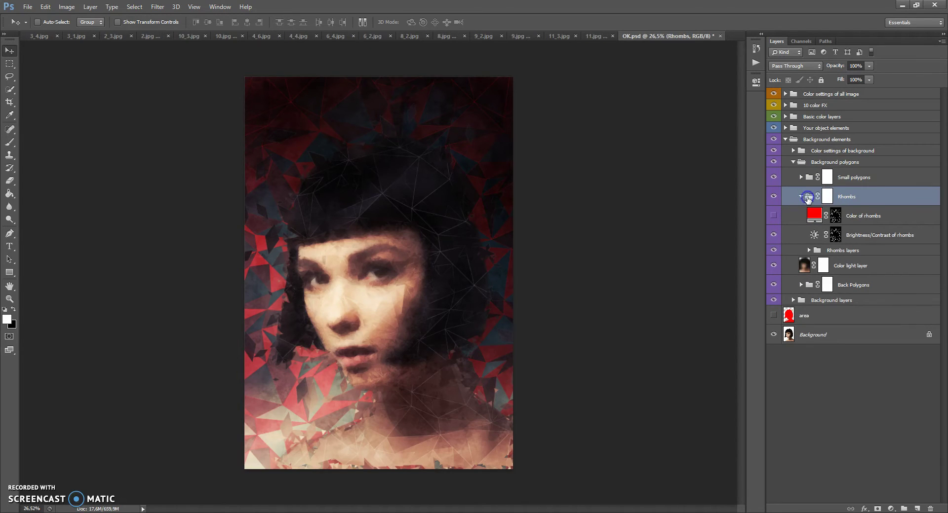
left_click(808, 251)
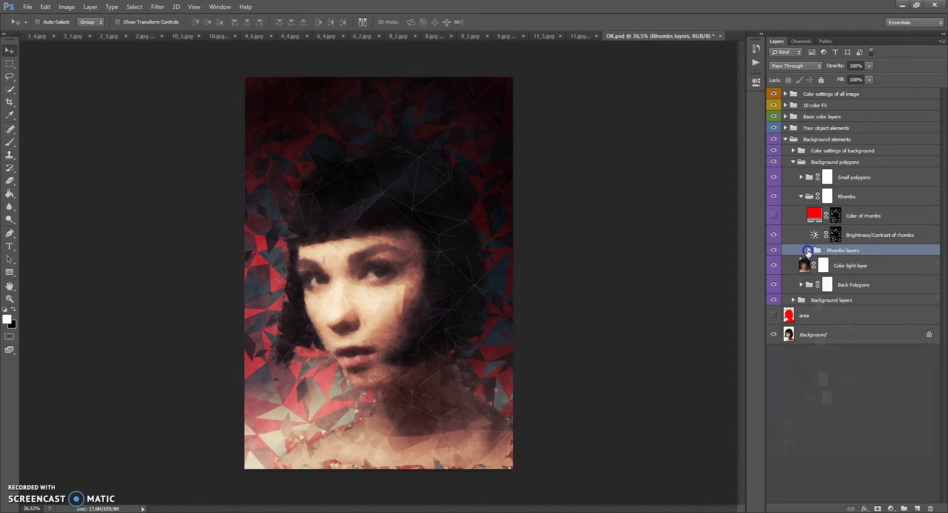
left_click(807, 250)
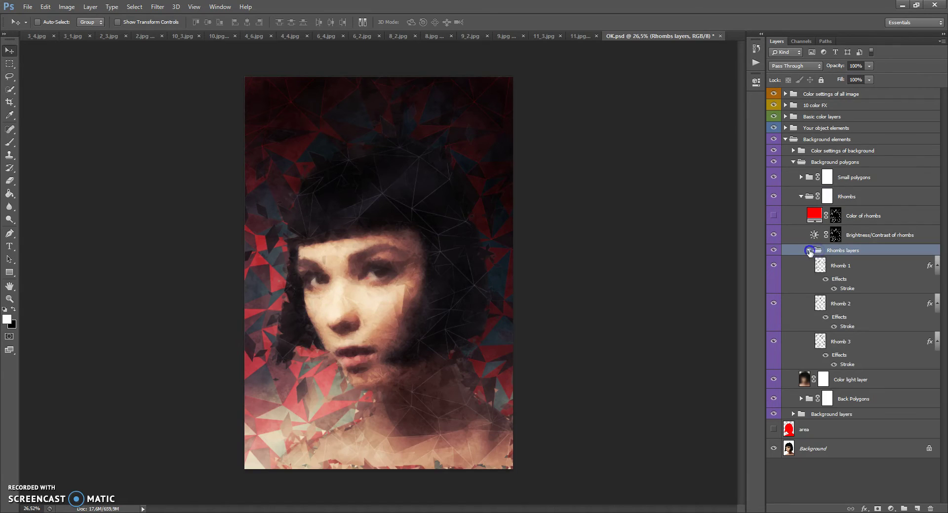
left_click(808, 251)
left_click(773, 197)
left_click(773, 196)
left_click(773, 197)
left_click(773, 197)
left_click(810, 197)
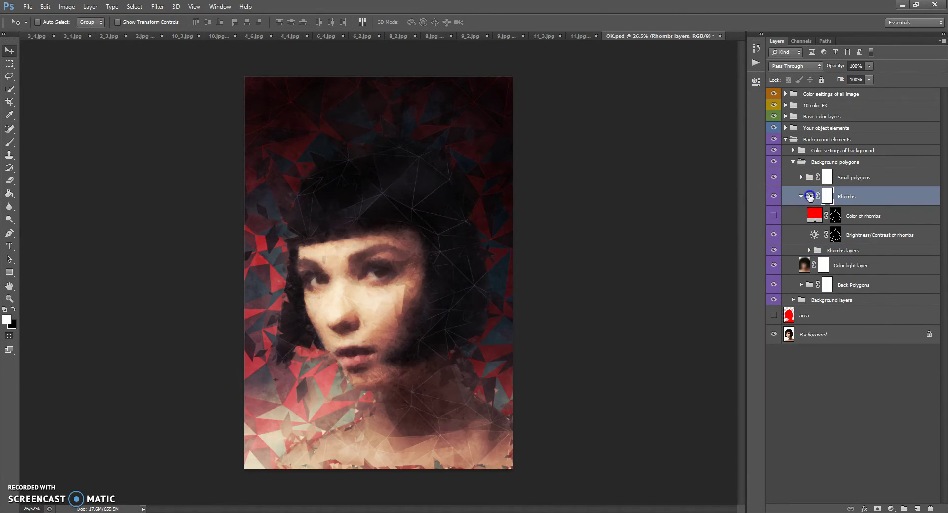
- Paint black on the Rhombs group's mask with the 200 px Brush across the head and the background beside the hair
scroll(408, 211, "up", 2)
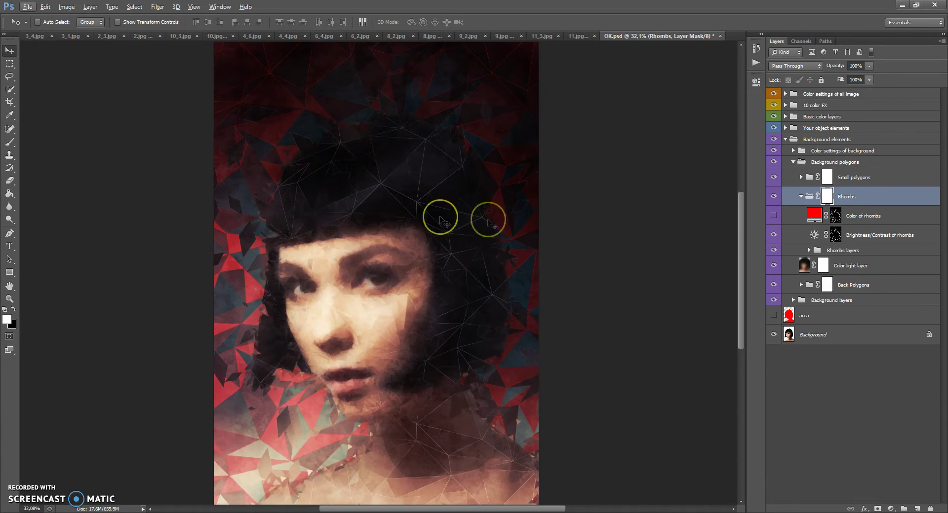
left_click(809, 196)
left_click(827, 197)
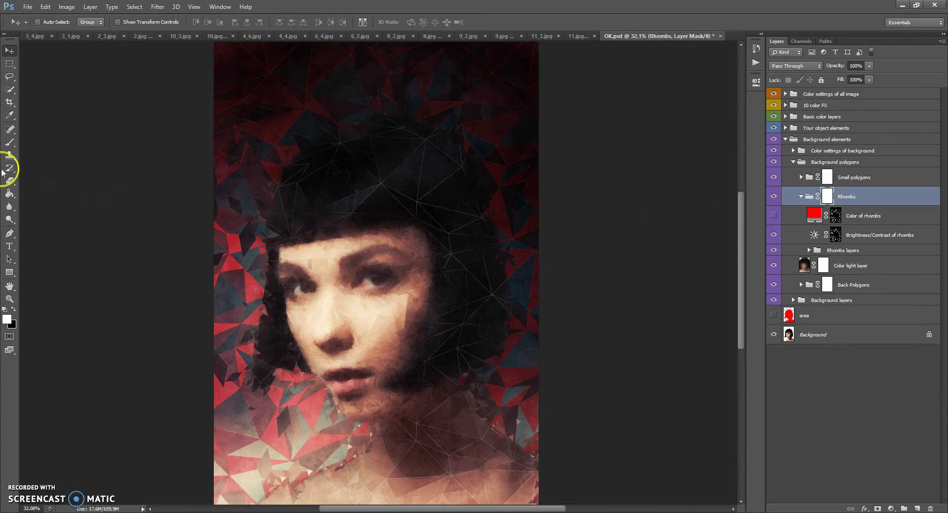
left_click(8, 144)
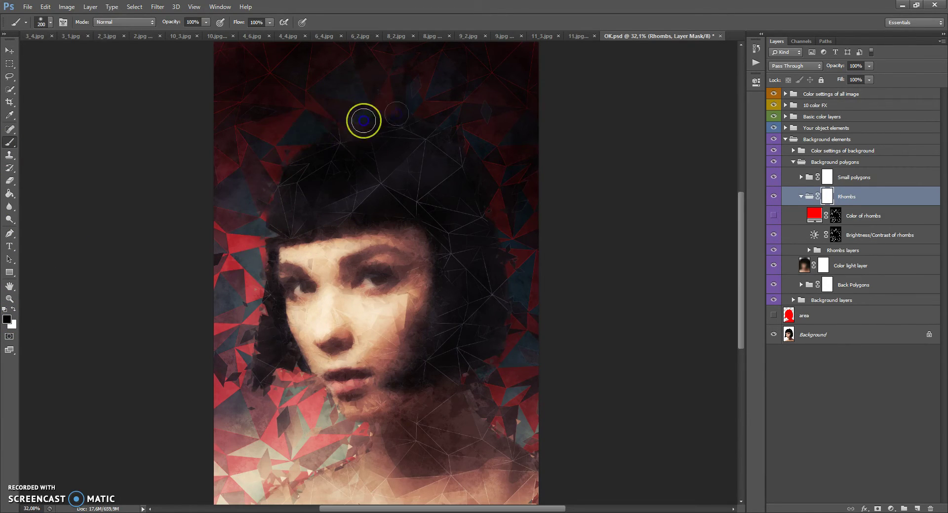
left_click_drag(249, 339, 220, 360)
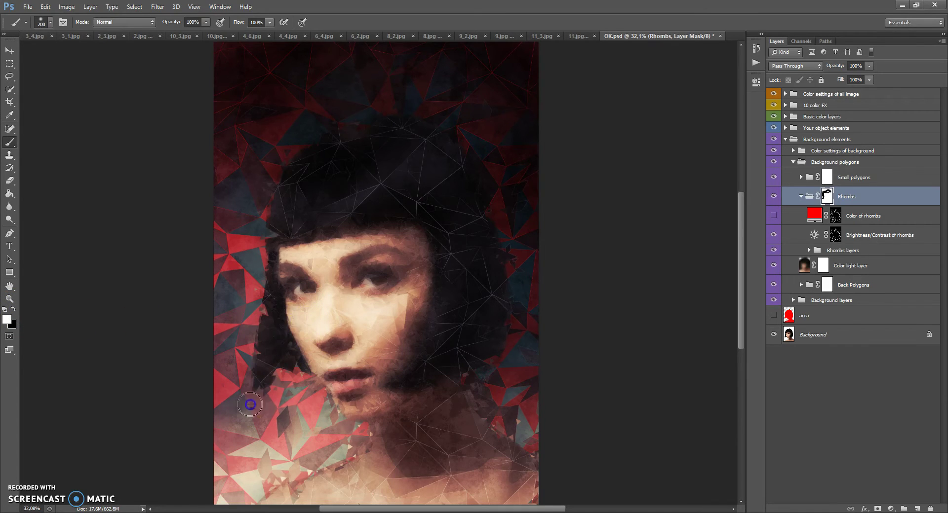
- Paint the hidden areas of the Rhombs mask back in with white, resizing the brush to 2216 px and 463 px, and select the group itself
mouse_move(338, 175)
left_mouse_down()
mouse_move(191, 211)
mouse_move(292, 106)
mouse_move(443, 126)
mouse_move(403, 109)
left_mouse_up()
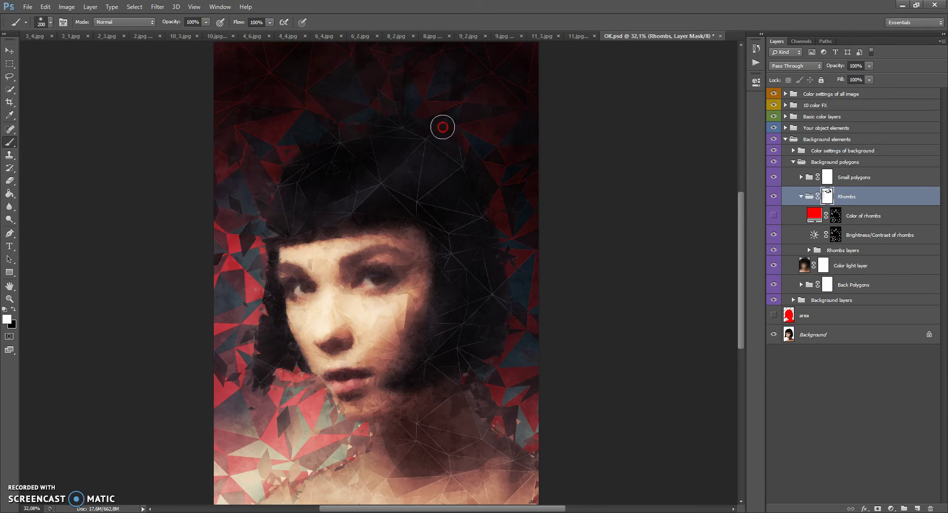
right_click(407, 108)
left_click_drag(488, 134, 501, 132)
key("Return")
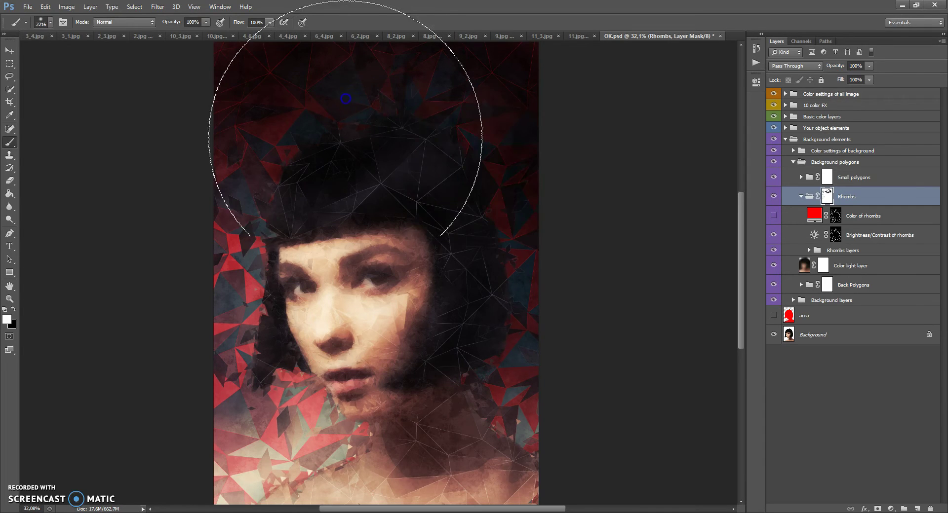
right_click(449, 269)
left_click(457, 296)
left_click_drag(454, 296, 455, 297)
key("Return")
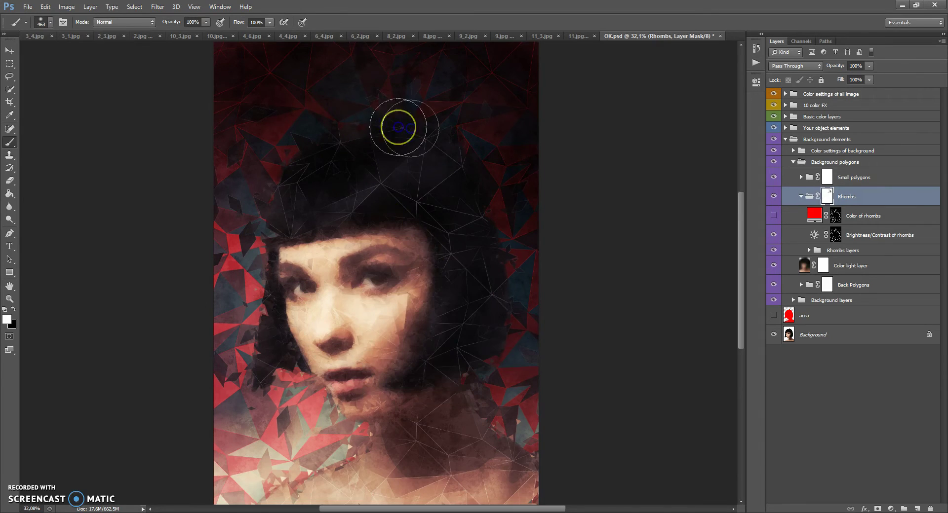
left_click(809, 198)
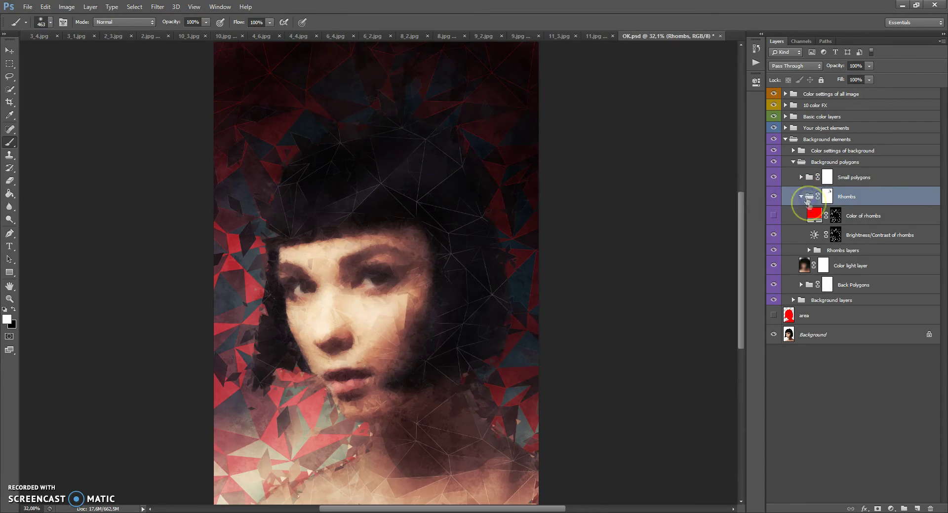
- Lower the brightness of the Brightness/Contrast of rhombs layer to about -9
double_click(814, 236)
mouse_move(669, 133)
left_mouse_down()
mouse_move(710, 134)
mouse_move(613, 129)
mouse_move(661, 130)
left_mouse_up()
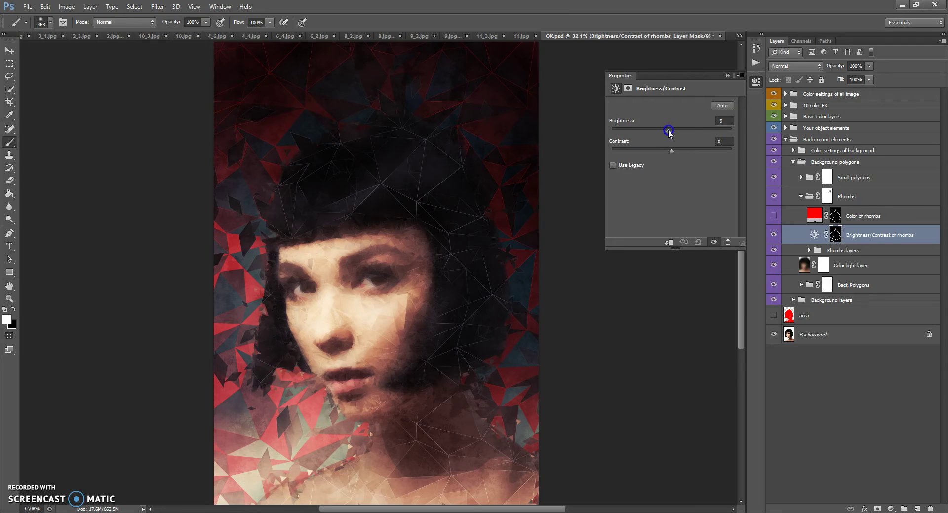
left_click(727, 75)
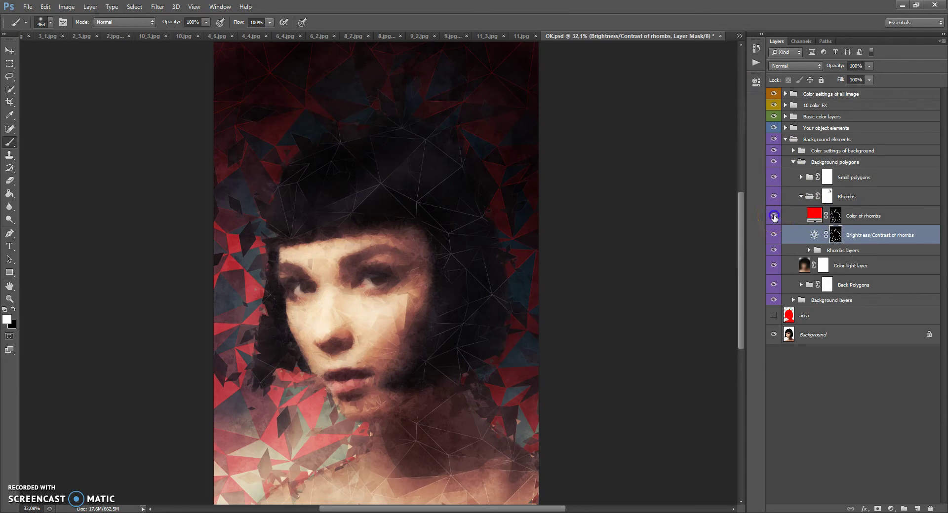
- Show the Color of rhombs layer, set its fill colour to 00d8ff, and collapse the Rhombs group
double_click(813, 215)
left_click_drag(702, 228, 703, 251)
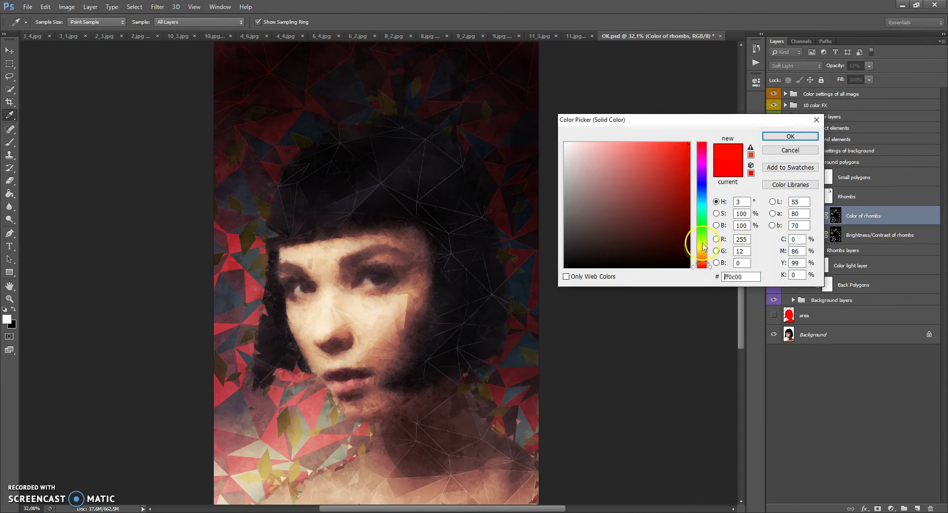
mouse_move(702, 207)
left_mouse_down()
mouse_move(702, 171)
mouse_move(701, 193)
left_mouse_up()
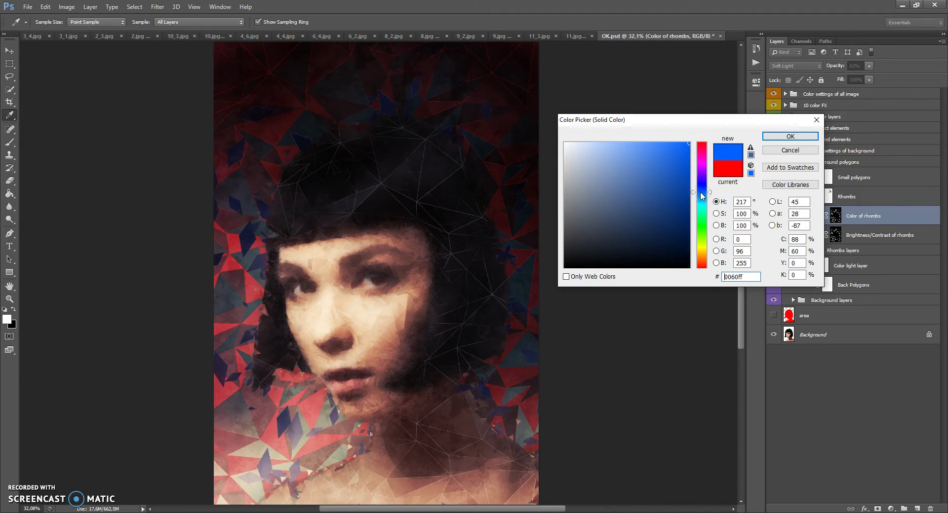
left_click(704, 213)
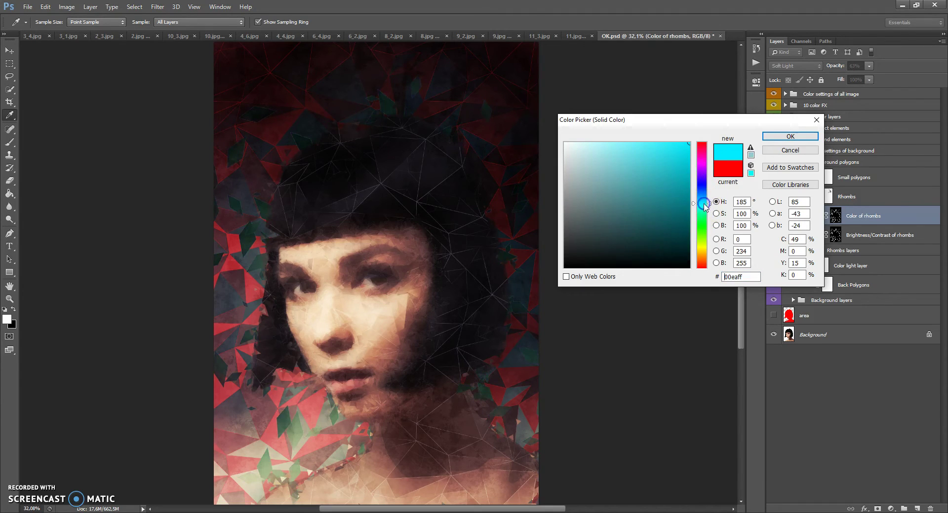
left_click_drag(702, 197, 701, 202)
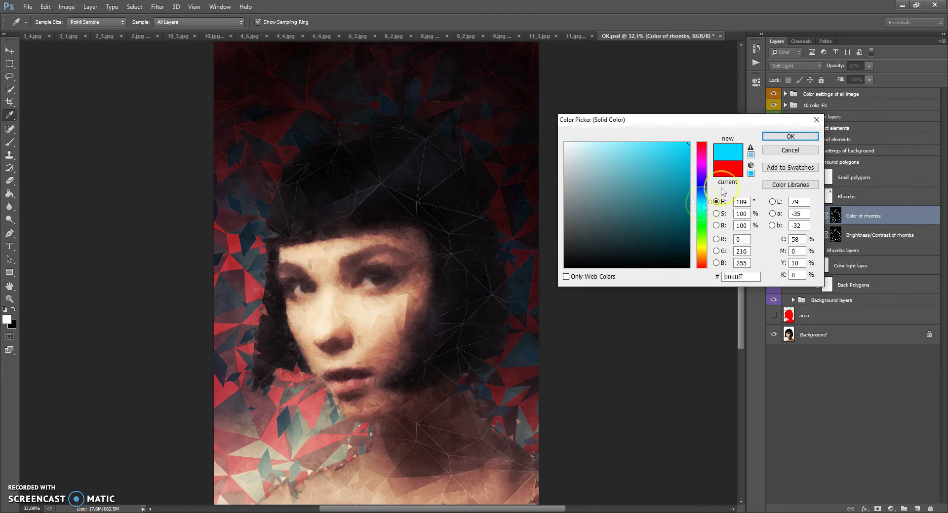
left_click(790, 137)
left_click(801, 197)
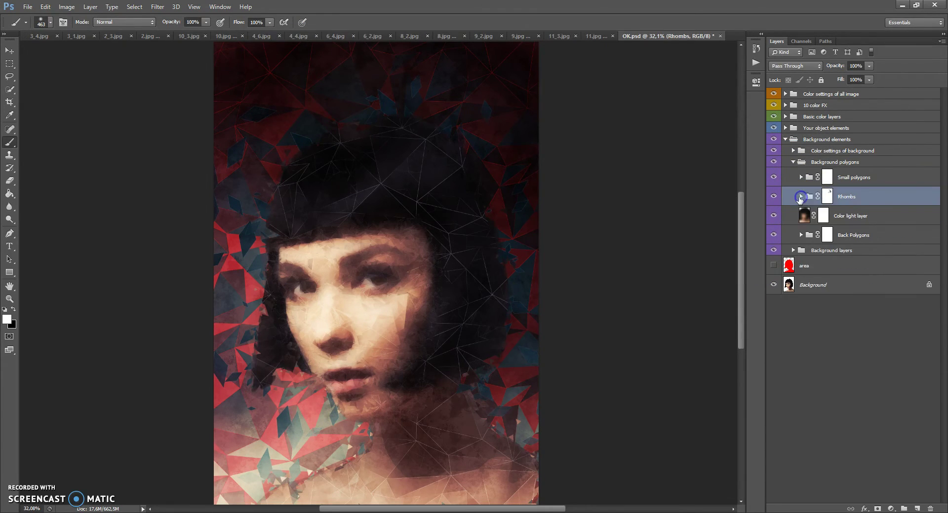
left_click_drag(800, 196, 804, 180)
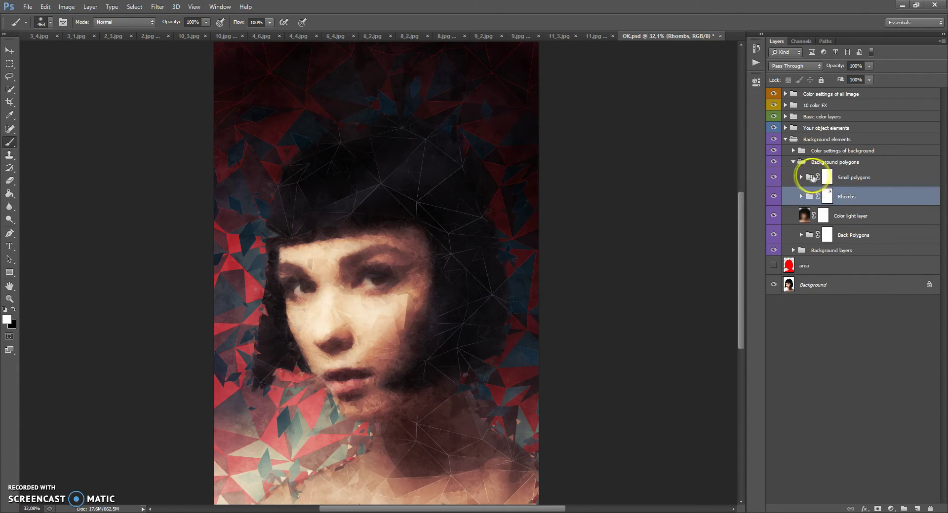
- Expand the Small polygons group and look through the layers in its Small polygons layers subgroup
left_click(809, 180)
left_click(800, 177)
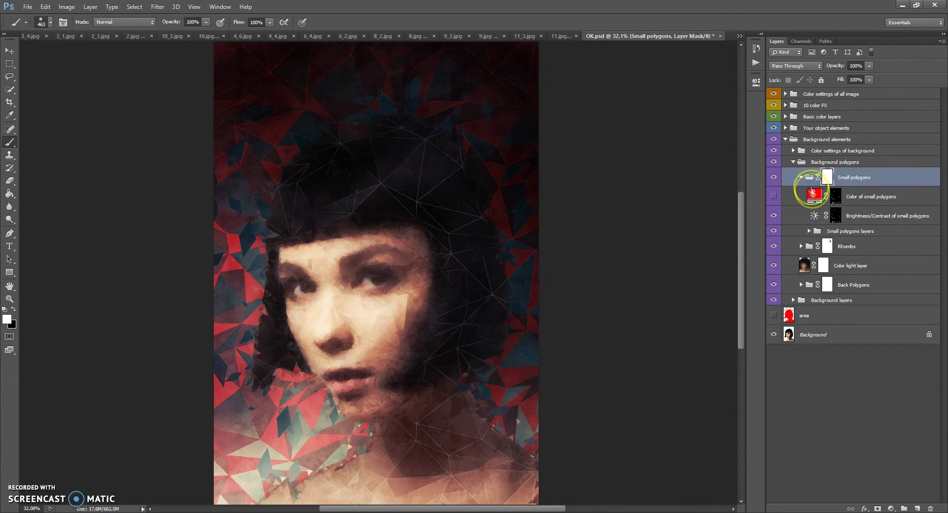
left_click(813, 231)
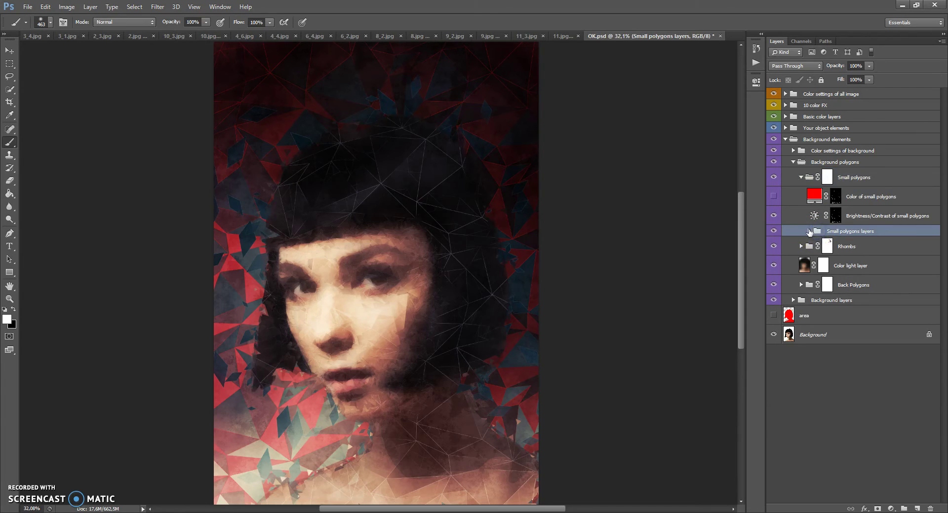
left_click(808, 231)
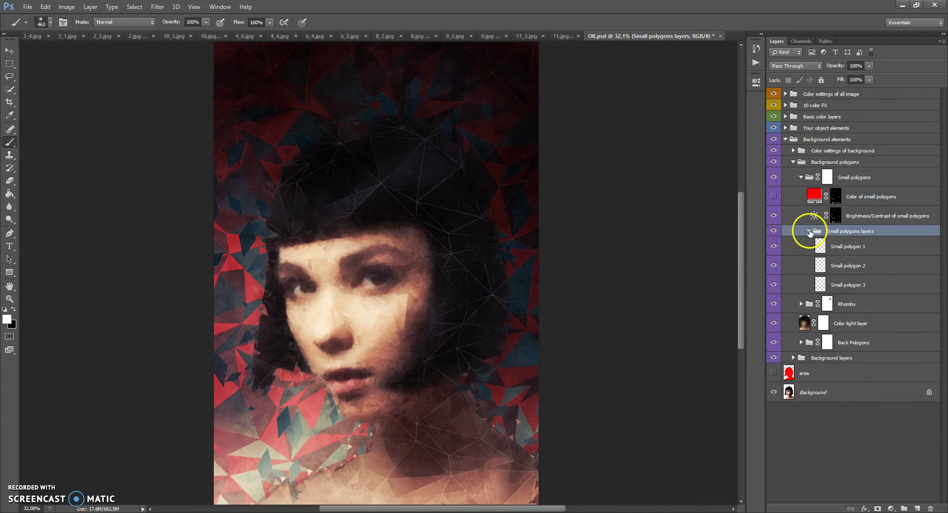
left_click(808, 231)
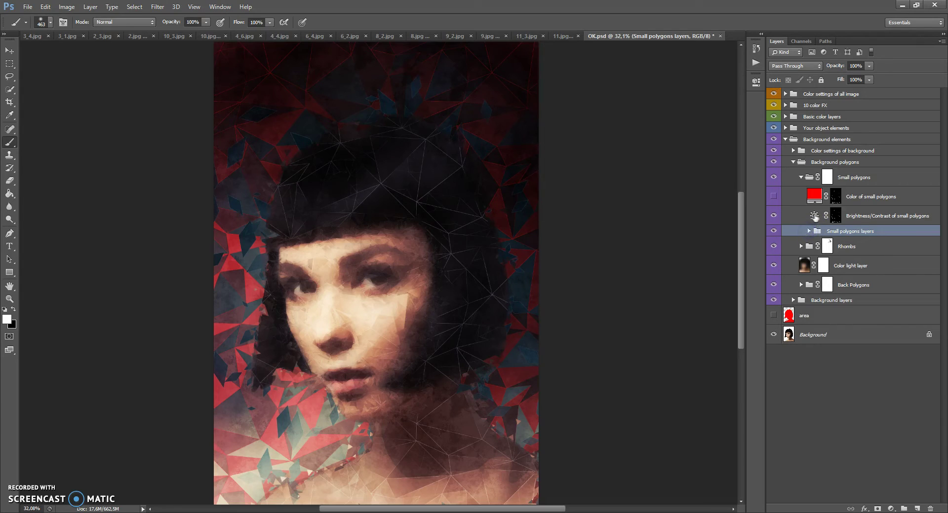
- Try brightness changes on the Brightness/Contrast of small polygons layer and return the brightness to 0
double_click(813, 216)
mouse_move(673, 132)
left_mouse_down()
mouse_move(716, 133)
mouse_move(649, 136)
mouse_move(705, 139)
mouse_move(672, 139)
left_mouse_up()
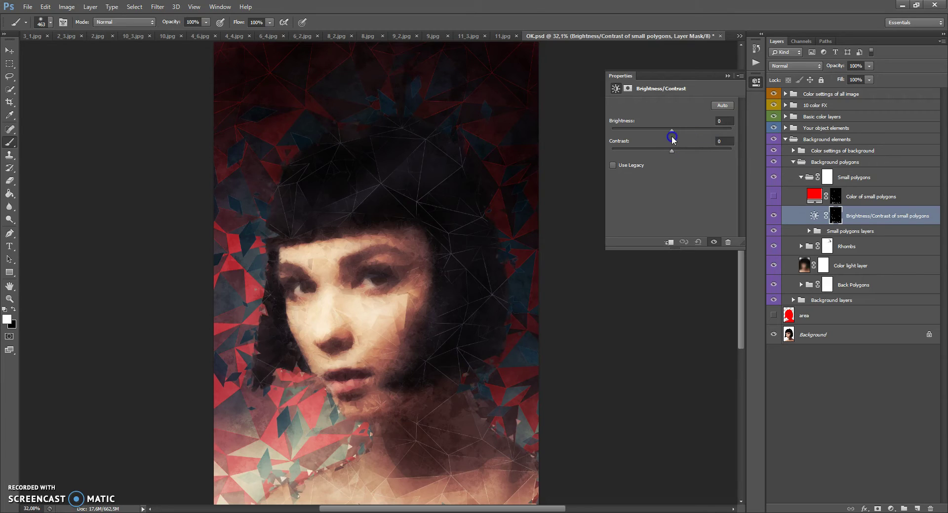
left_click(728, 76)
- Show the Color of small polygons layer with a fill colour of ff1200, and collapse the Small polygons and Background polygons groups
left_click(774, 197)
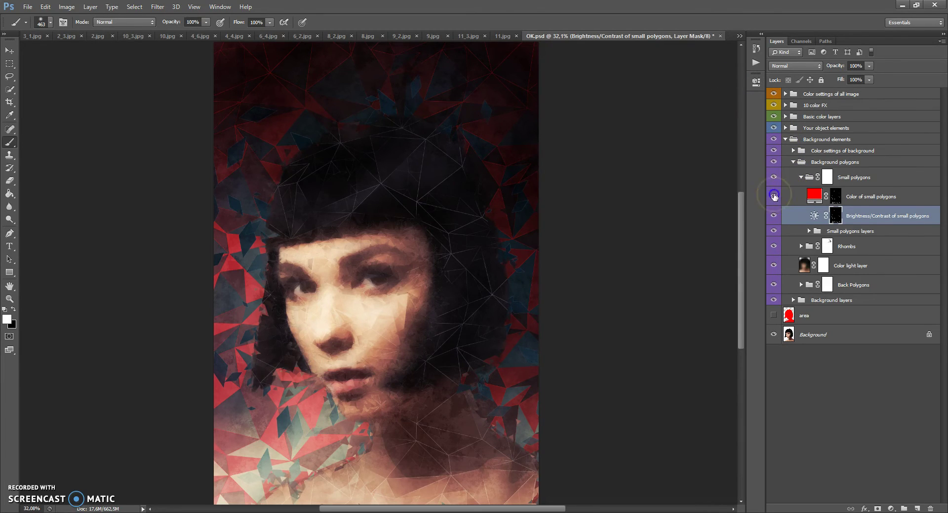
double_click(812, 196)
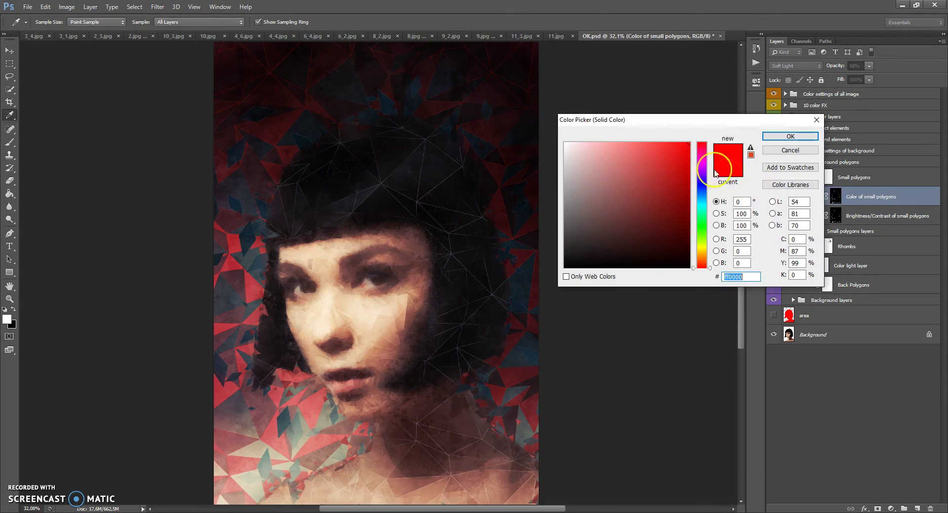
left_click_drag(701, 152, 705, 269)
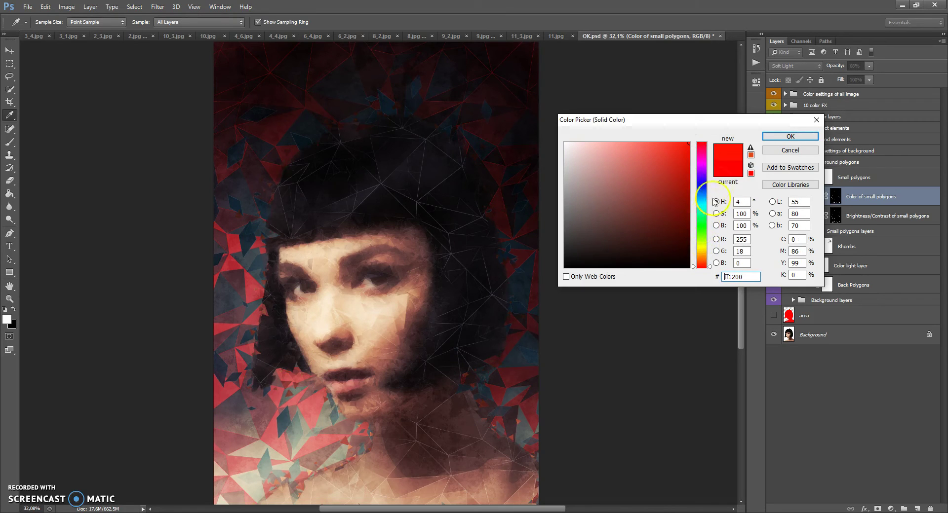
left_click(790, 137)
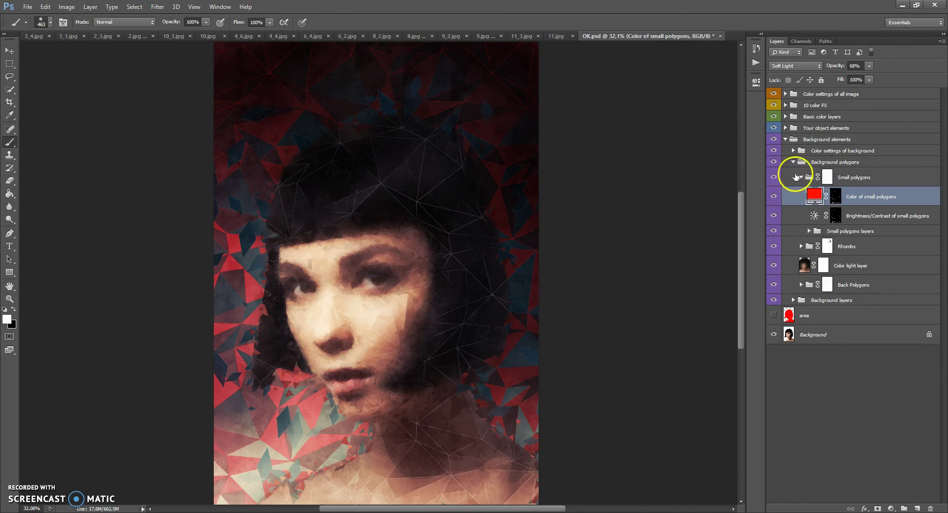
left_click(800, 177)
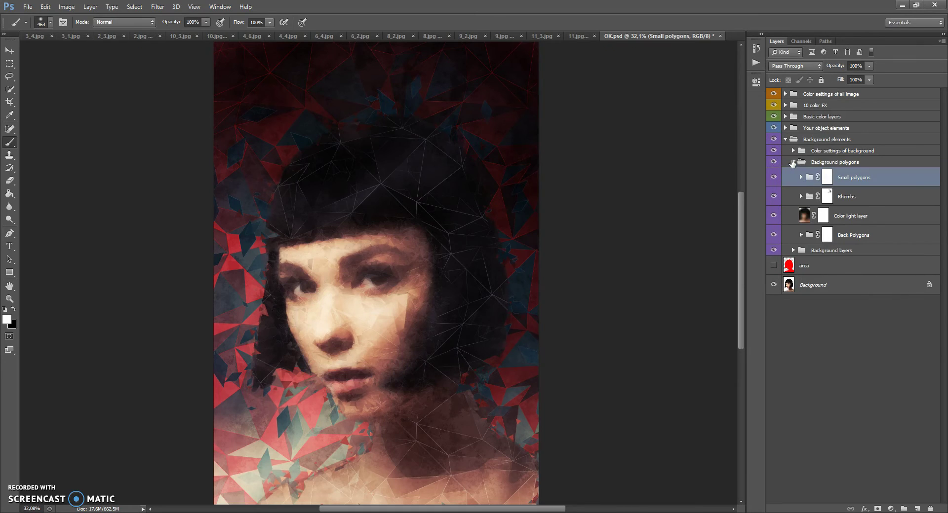
left_click(792, 163)
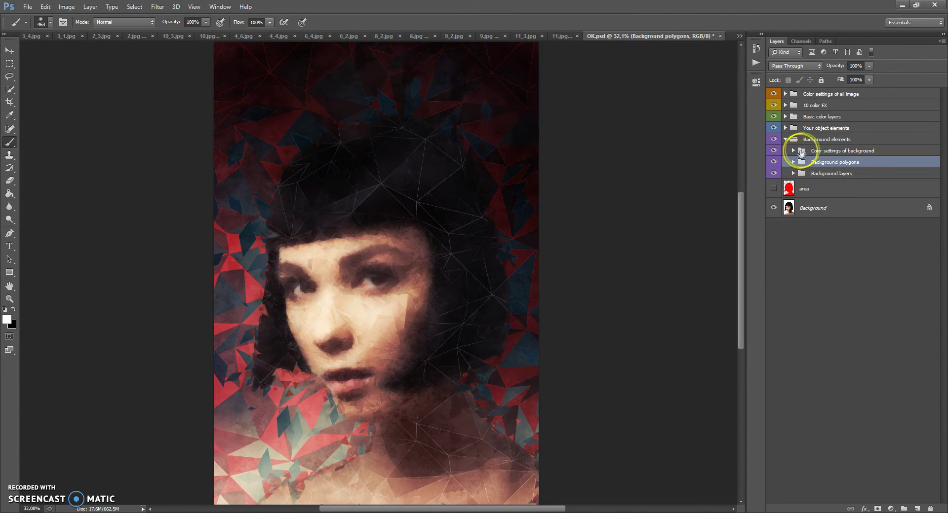
- Show the Add color tone to background layers fill in Color settings of background, try green, blue and violet hues, and settle on ff0000
left_click(800, 150)
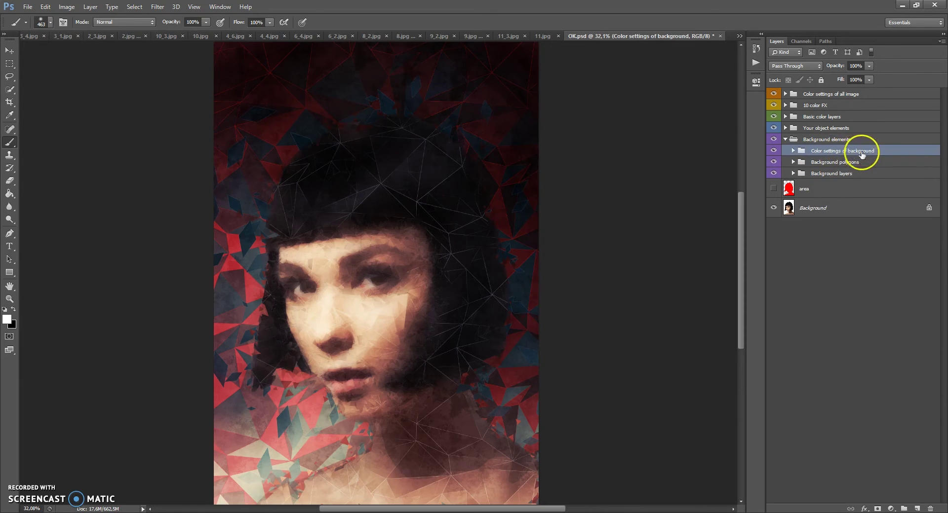
left_click(793, 151)
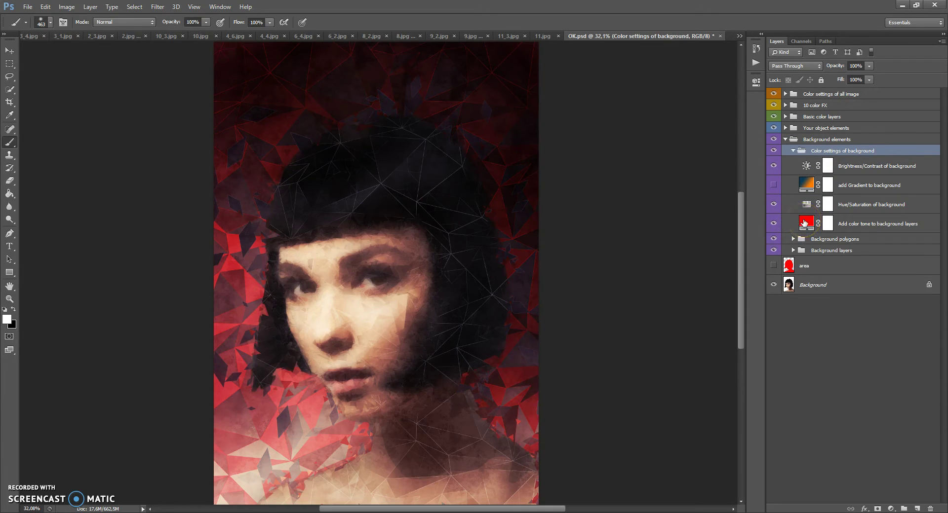
double_click(805, 224)
left_click_drag(696, 157, 705, 267)
left_click_drag(705, 218, 703, 196)
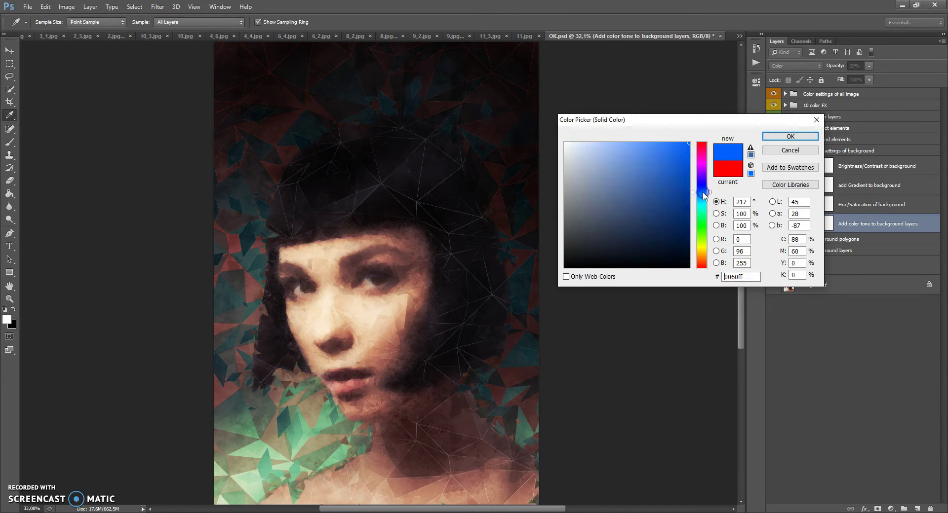
left_click(704, 177)
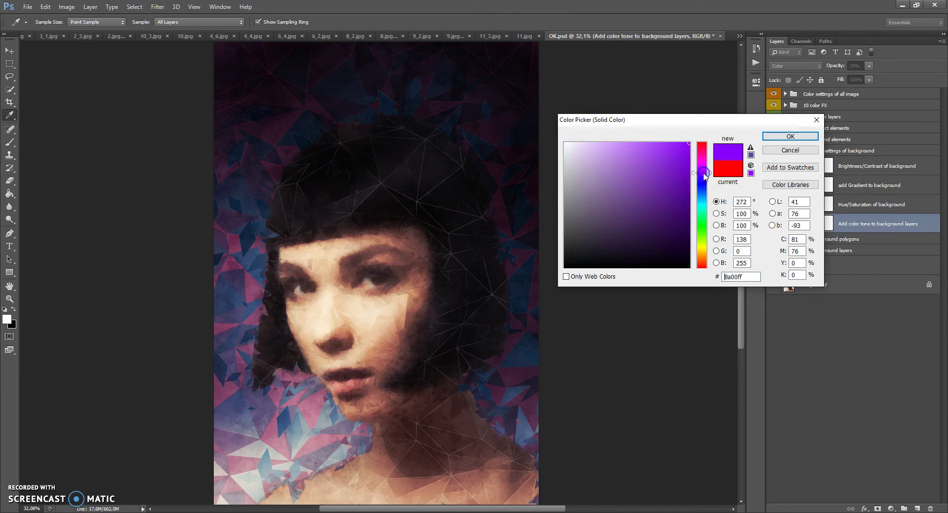
left_click_drag(704, 168, 701, 141)
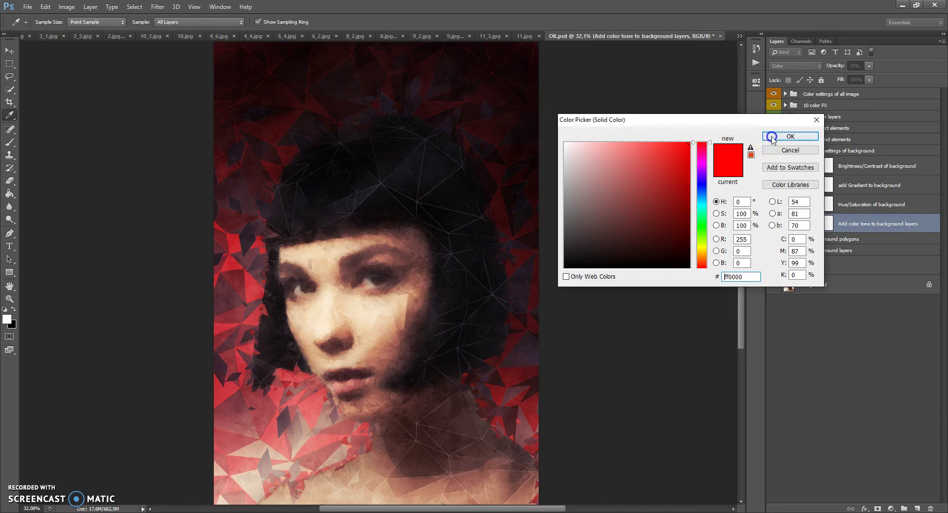
left_click(790, 136)
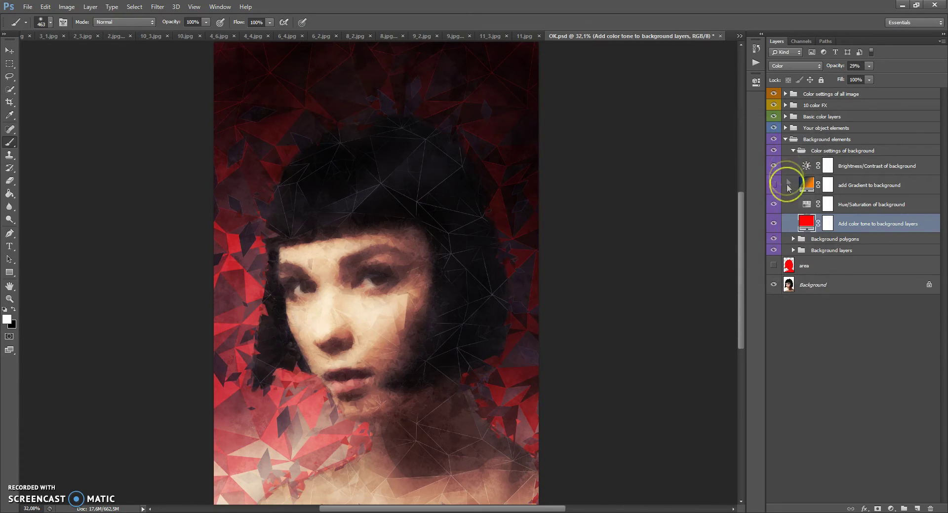
- Try different hue shifts on the Hue/Saturation of background layer and bring the hue back close to 0
double_click(807, 206)
mouse_move(672, 143)
left_mouse_down()
mouse_move(729, 146)
mouse_move(619, 150)
mouse_move(672, 149)
left_mouse_up()
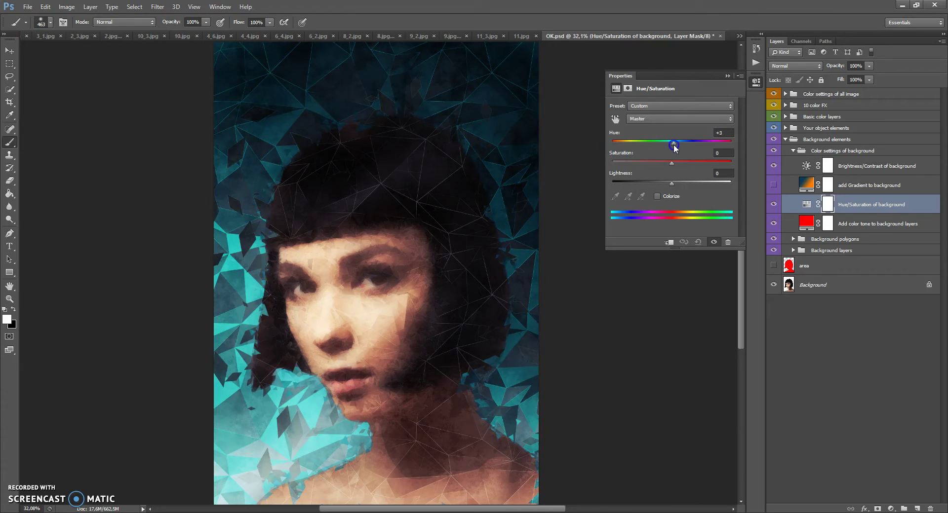
left_click(728, 78)
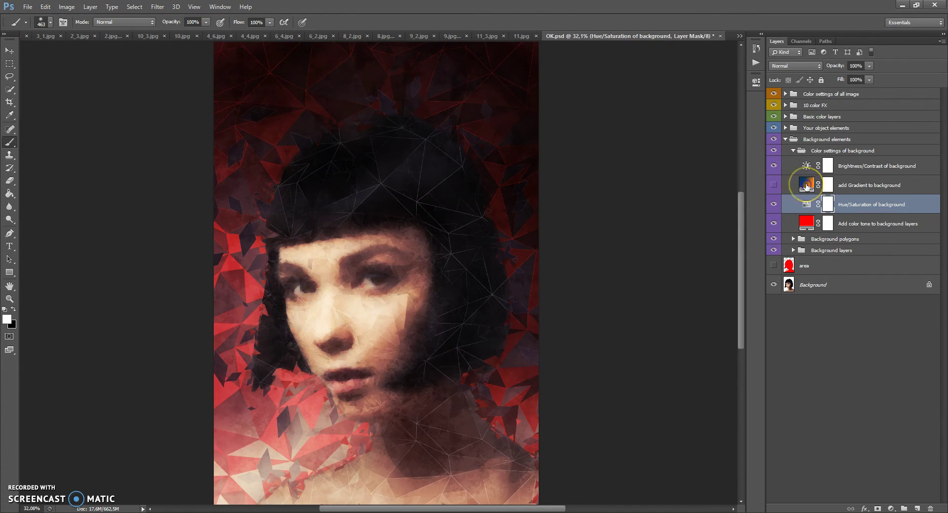
- Show the add Gradient to background layer and rotate its gradient fill to an angle of -177.4°
left_click(804, 188)
left_click(773, 185)
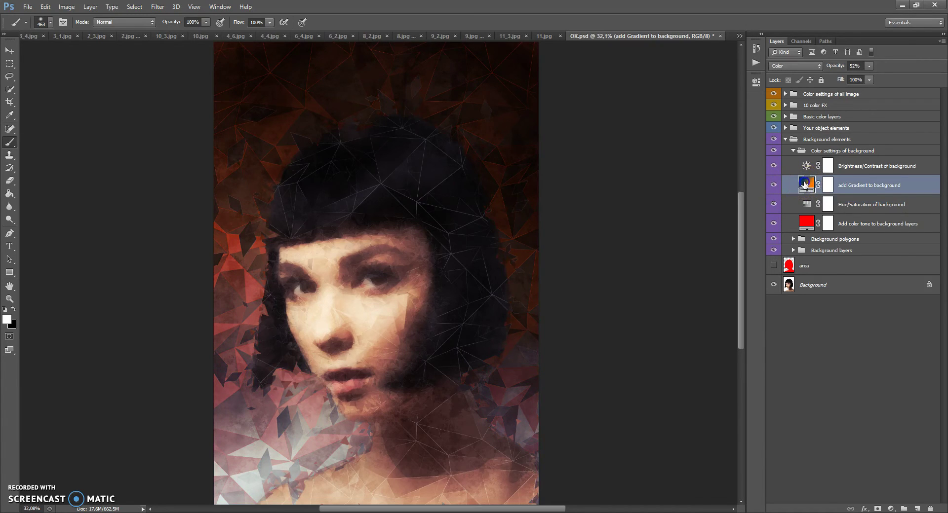
double_click(804, 185)
left_click_drag(460, 268, 461, 271)
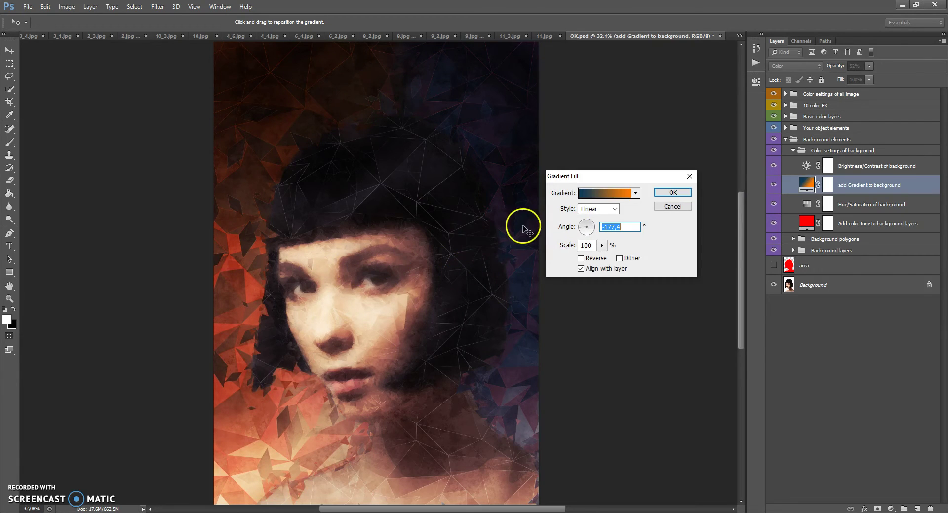
- Edit the background gradient and recolour its dark blue starting stop to bright green a2ff00
left_click(597, 196)
left_click_drag(461, 98, 627, 236)
left_click(608, 193)
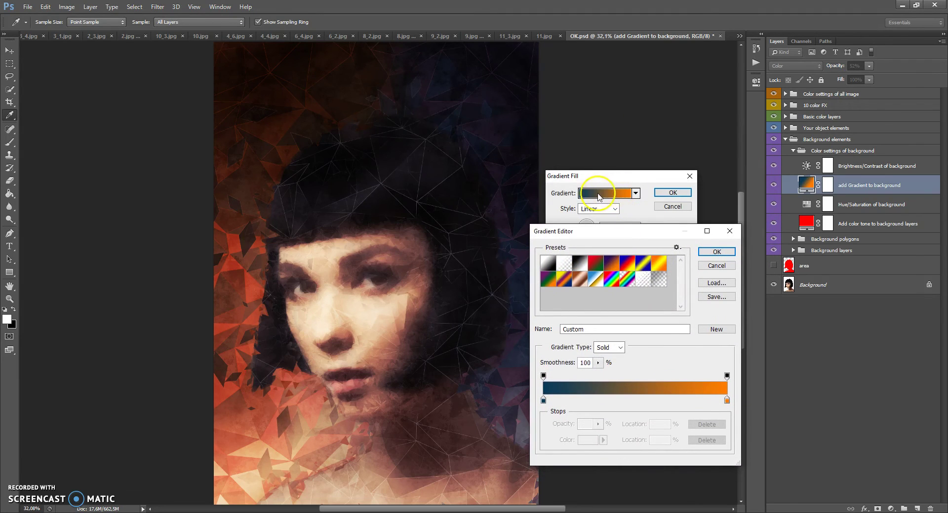
left_click(542, 401)
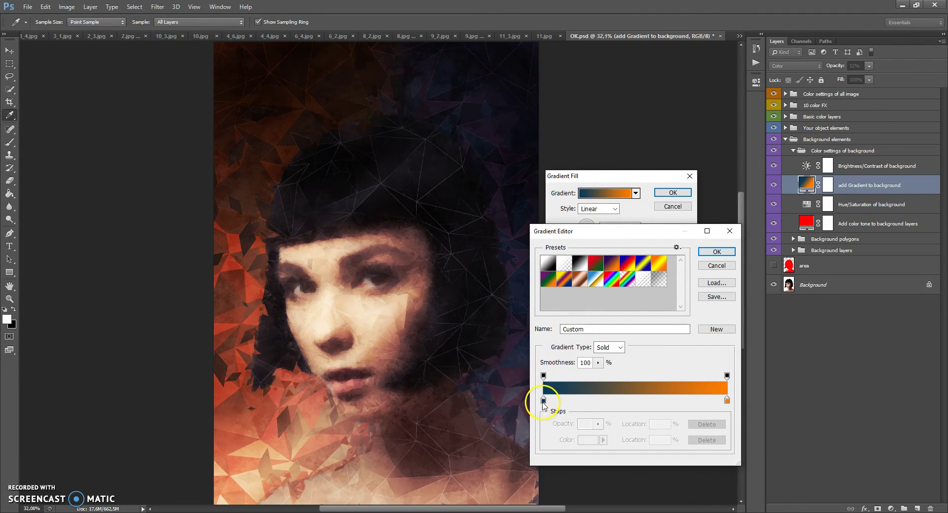
double_click(543, 401)
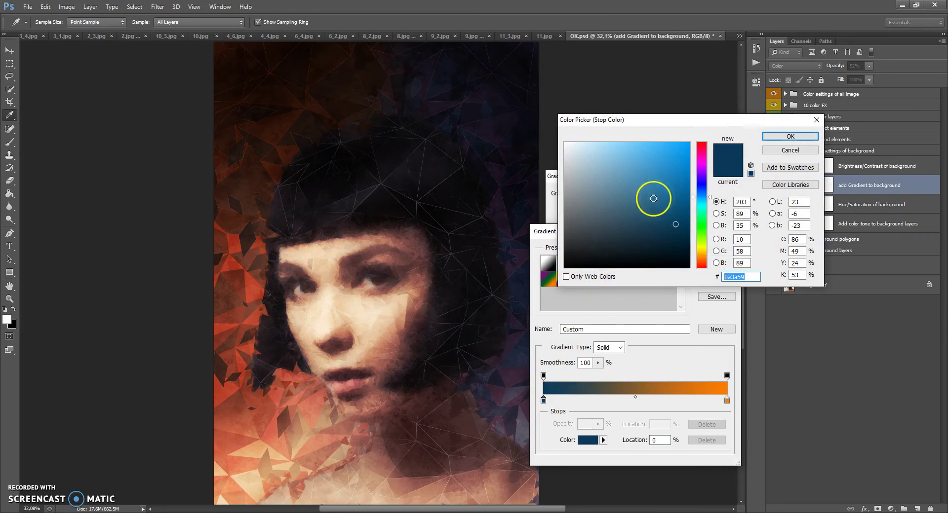
left_click_drag(701, 159, 702, 239)
left_click(668, 204)
left_click_drag(669, 208, 698, 125)
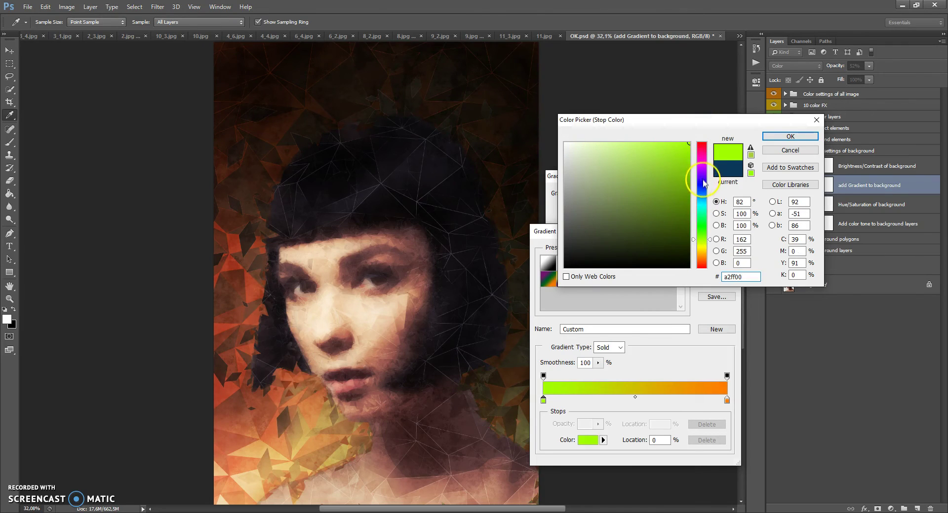
left_click(773, 138)
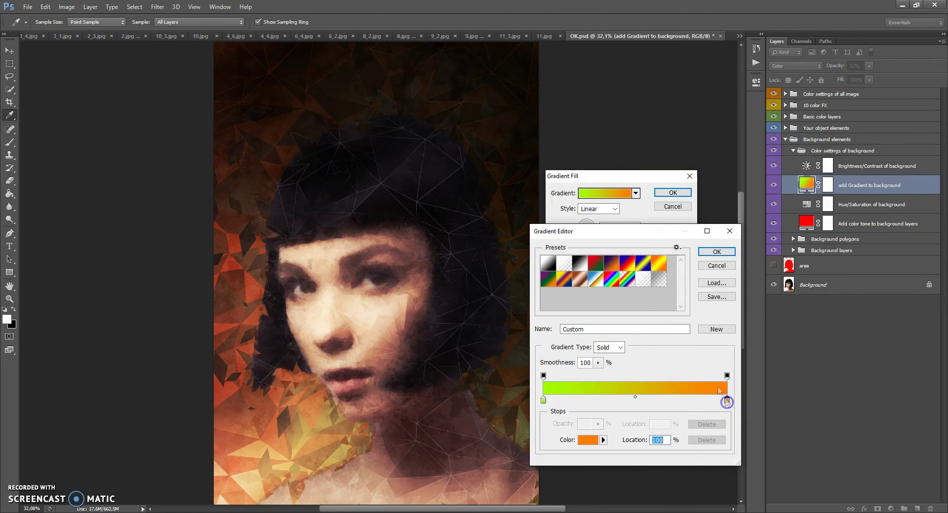
- Recolour the gradient's orange end stop to pink ff006c and accept the edited gradient
double_click(726, 400)
left_click_drag(703, 237, 702, 152)
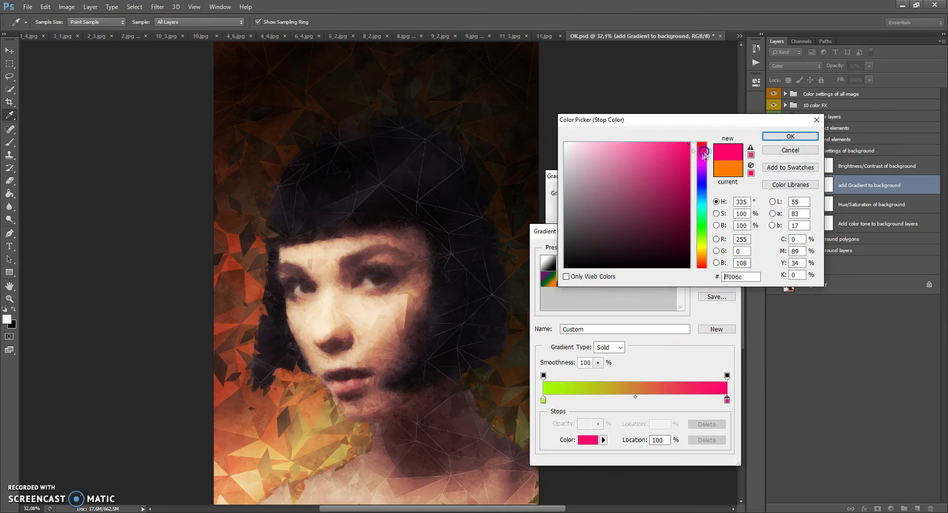
left_click(789, 136)
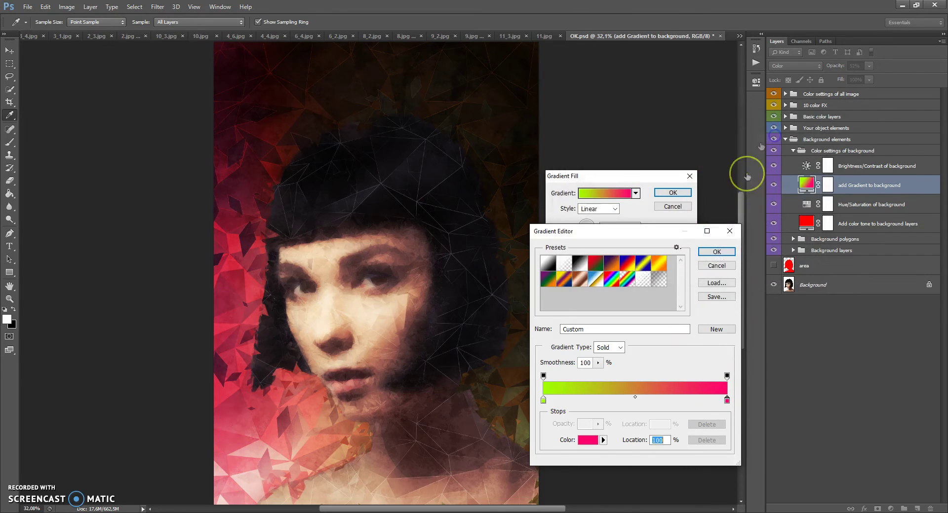
left_click(717, 249)
- Rotate the green-to-pink gradient's angle, accept the fill, and hide the add Gradient to background layer
mouse_move(591, 236)
left_mouse_down()
mouse_move(585, 220)
mouse_move(590, 233)
left_mouse_up()
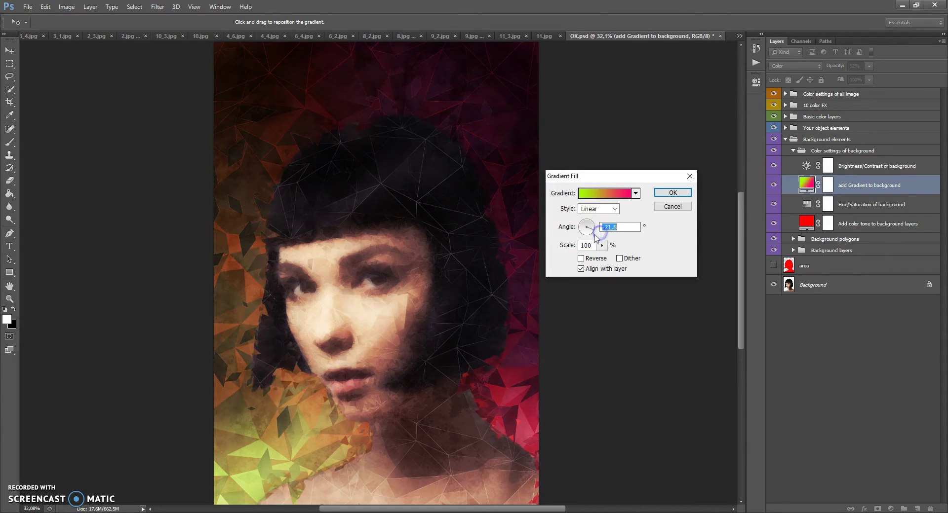
left_click(669, 193)
left_click(773, 185)
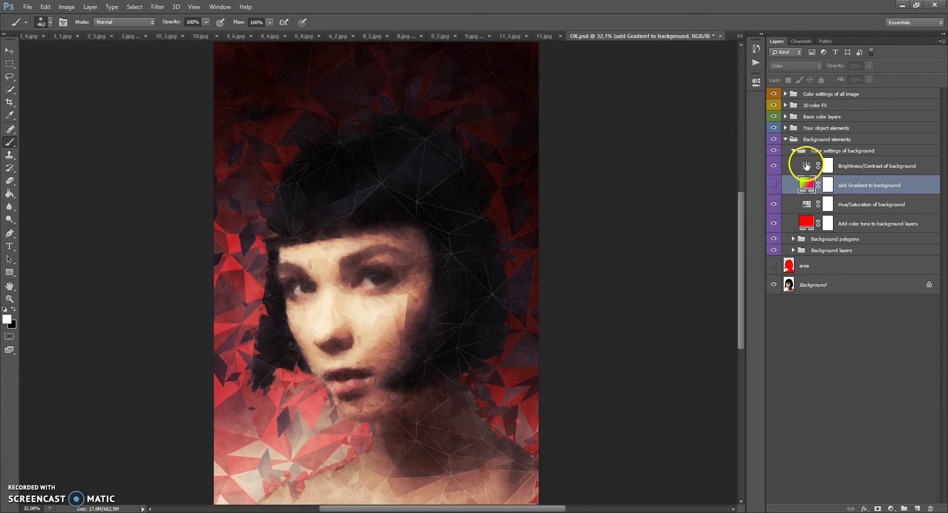
- Try dark and bright extremes on the Brightness/Contrast of background layer and settle on a brightness of 56
double_click(806, 165)
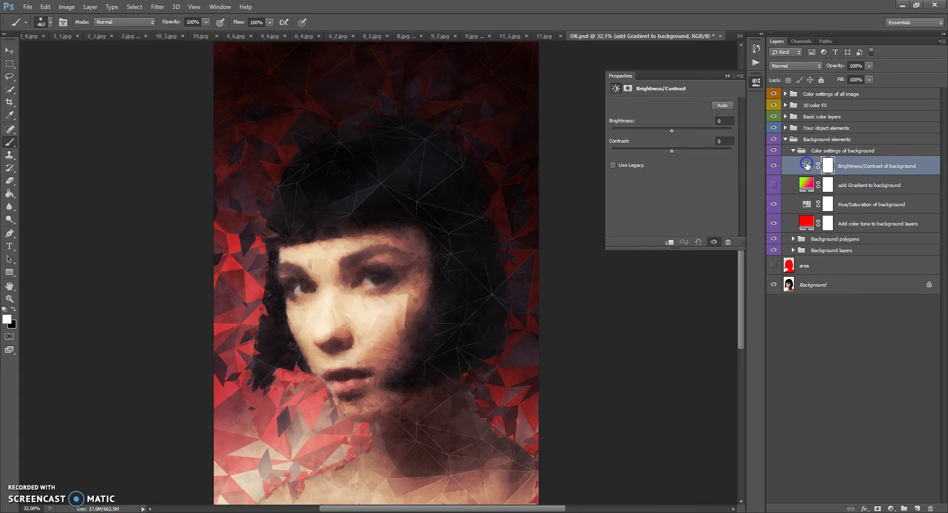
left_click_drag(676, 132, 625, 134)
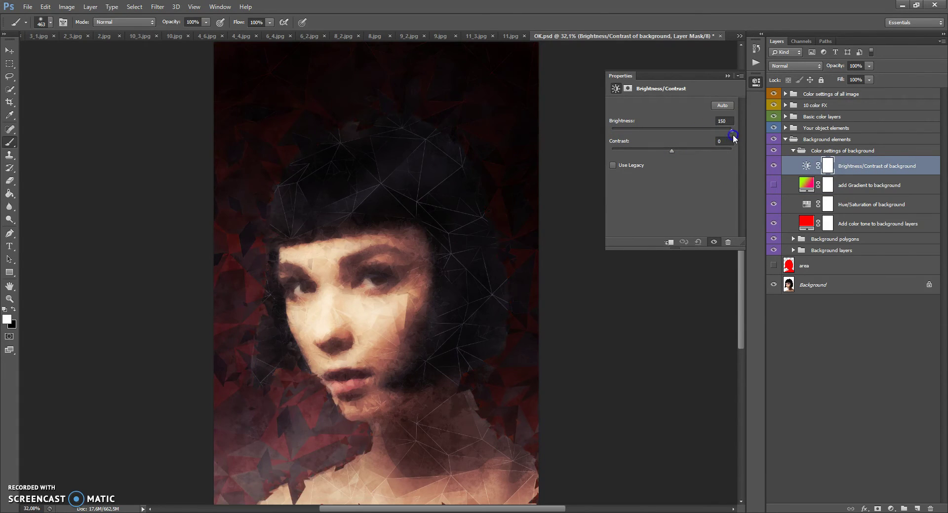
left_click_drag(731, 138, 734, 138)
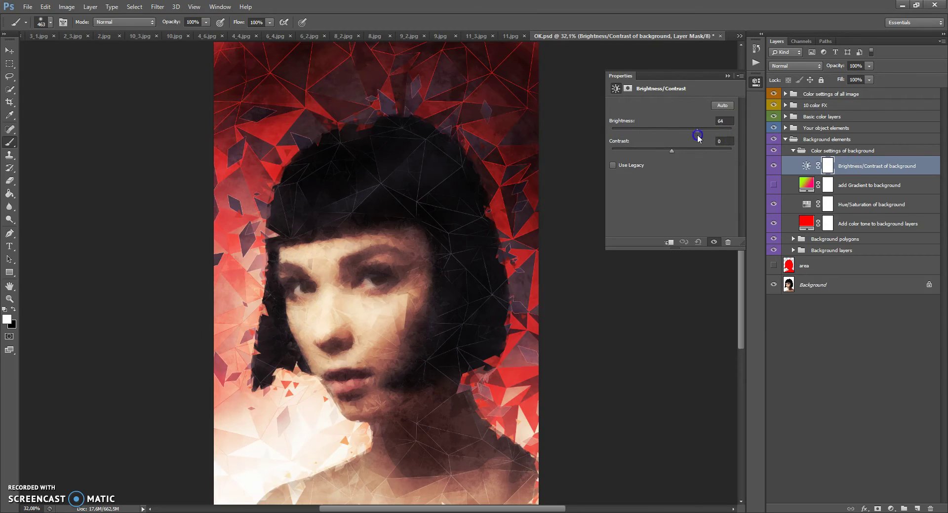
left_click_drag(689, 137, 690, 139)
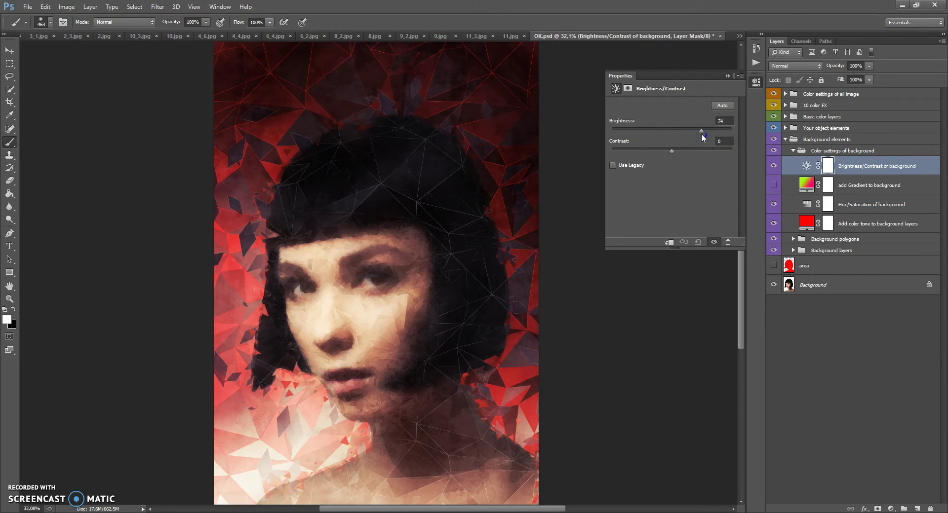
left_click_drag(694, 138, 693, 137)
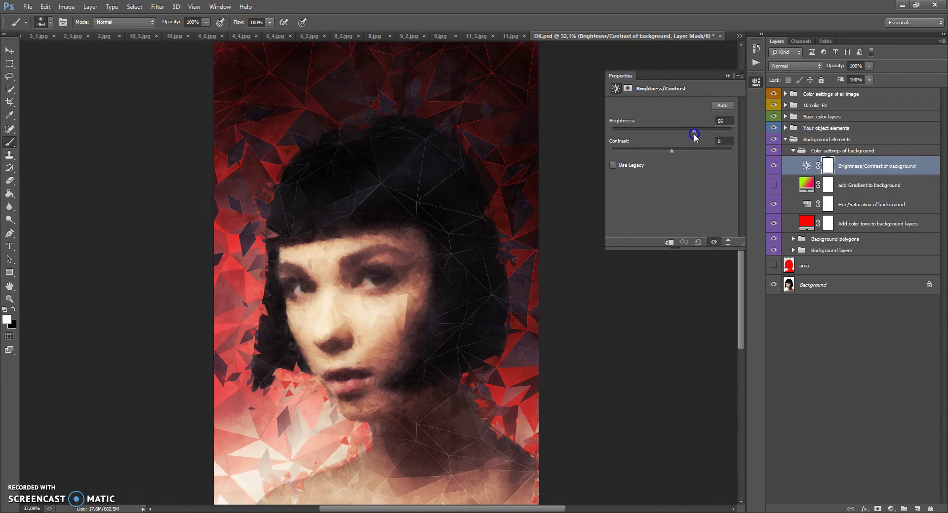
left_click(728, 75)
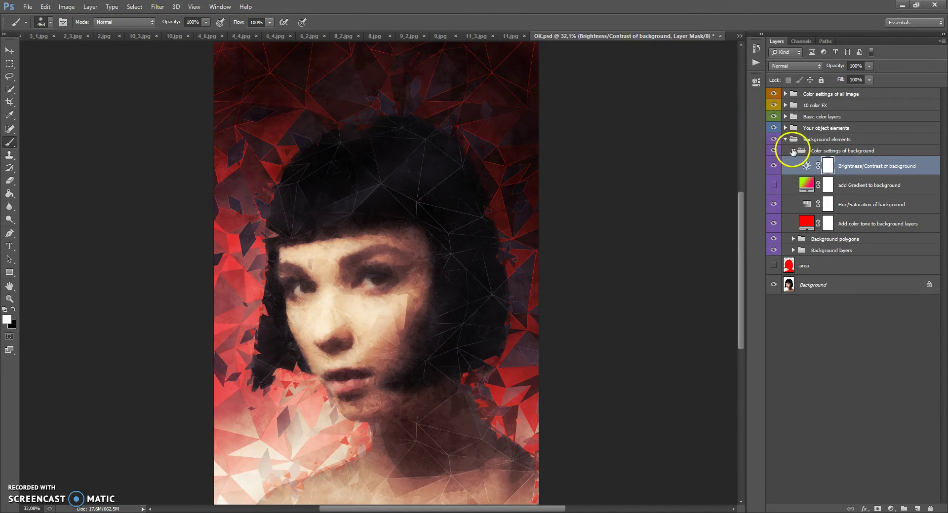
- Collapse the Color settings of background and Background elements groups, and expand Your object elements with its Object polygons group
left_click(793, 150)
left_click(784, 140)
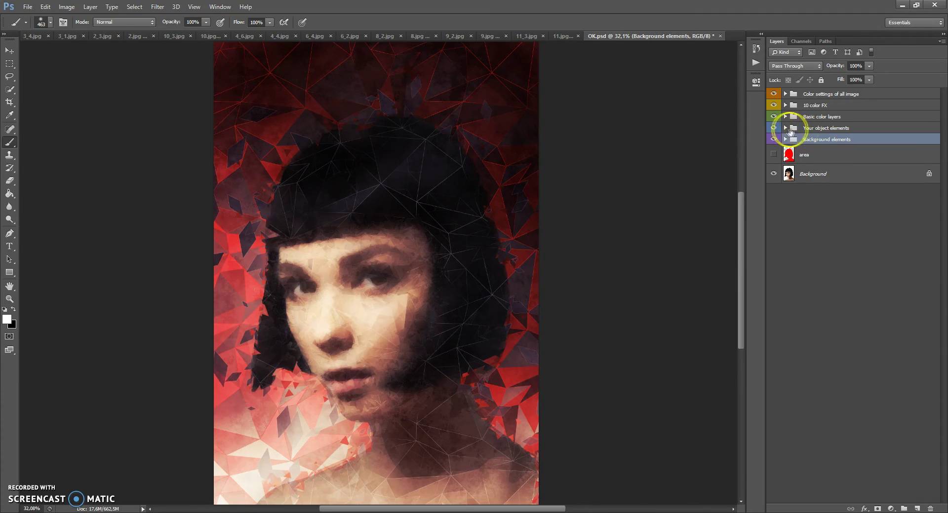
left_click(812, 130)
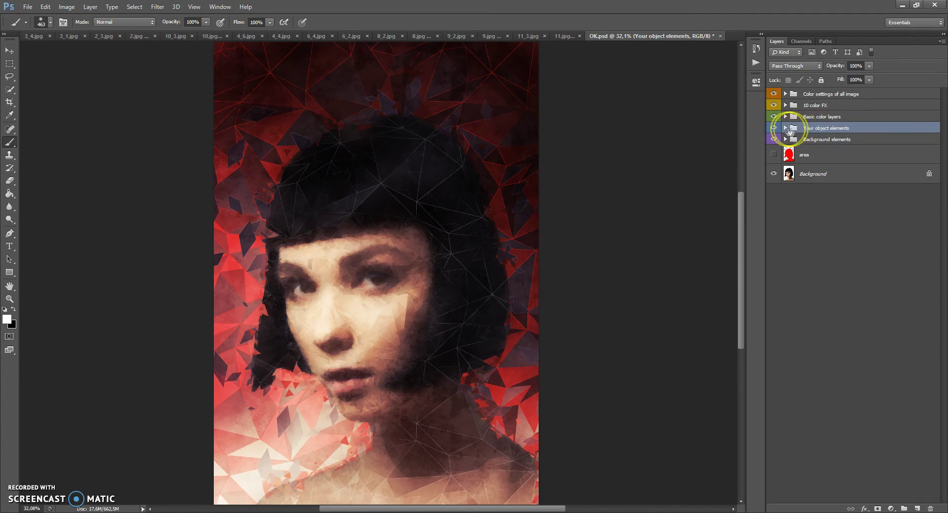
left_click(785, 129)
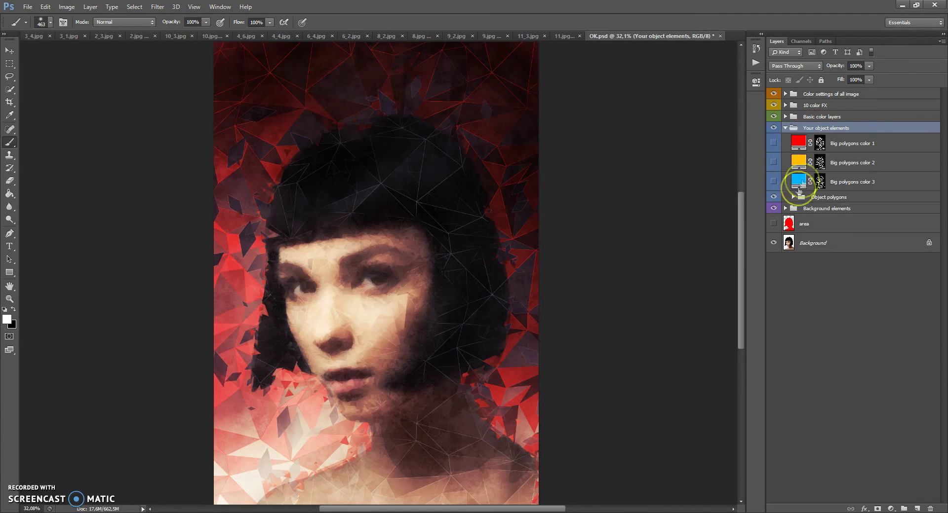
left_click(802, 197)
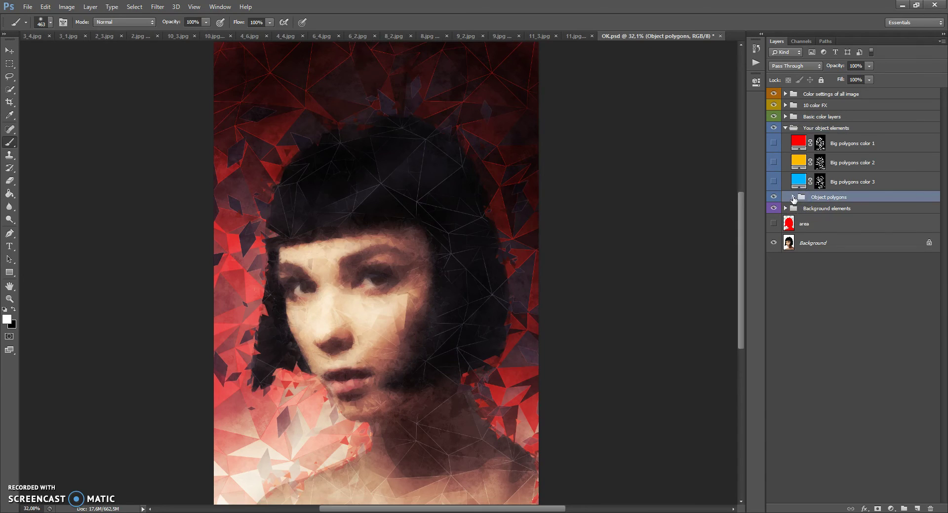
left_click(793, 198)
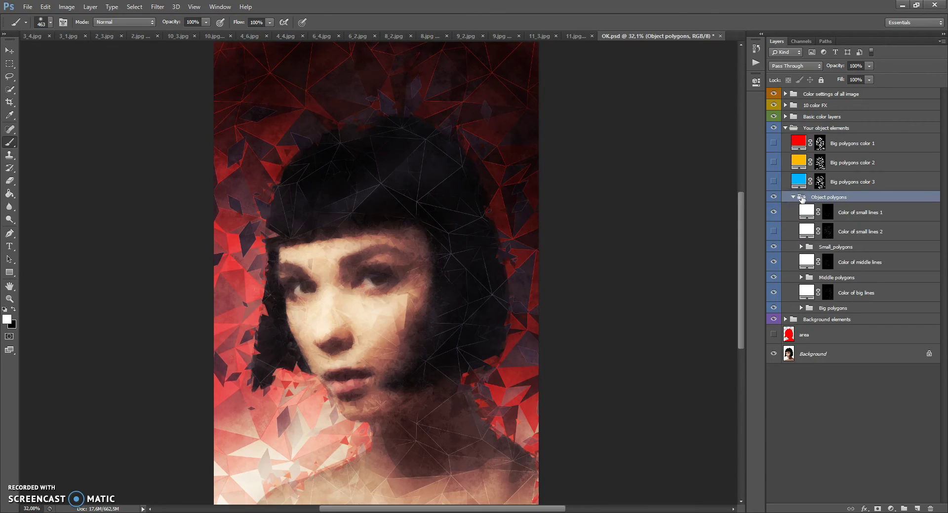
- Select the Big polygons, Middle polygons and Small_polygons groups in turn to present the object's polygon sizes
left_click(813, 306)
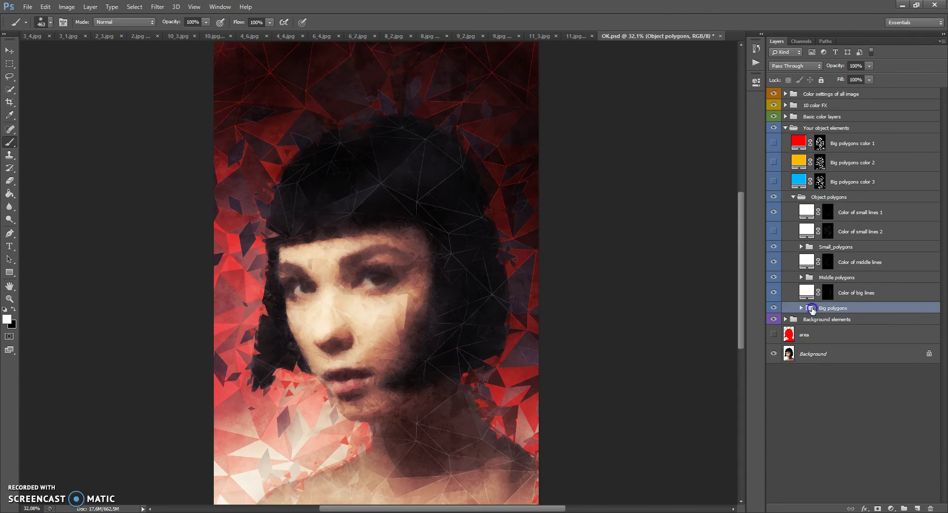
left_click(810, 278)
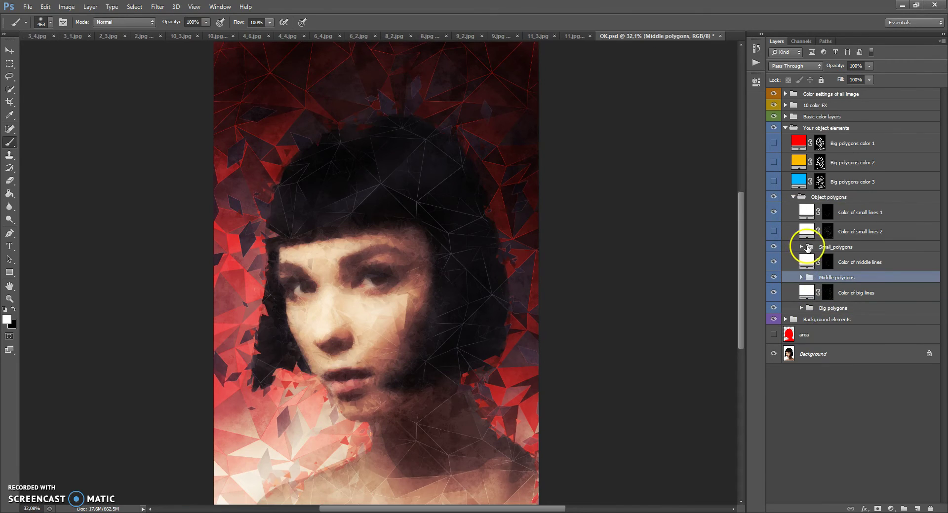
left_click(807, 249)
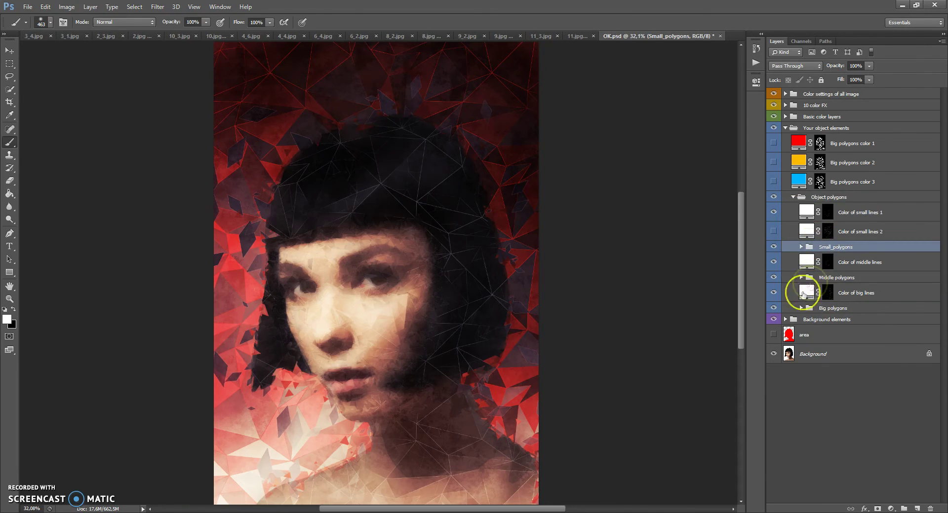
- Expand the Big polygons group and toggle the Object polygons 1 layer off and on to compare its effect
left_click(801, 309)
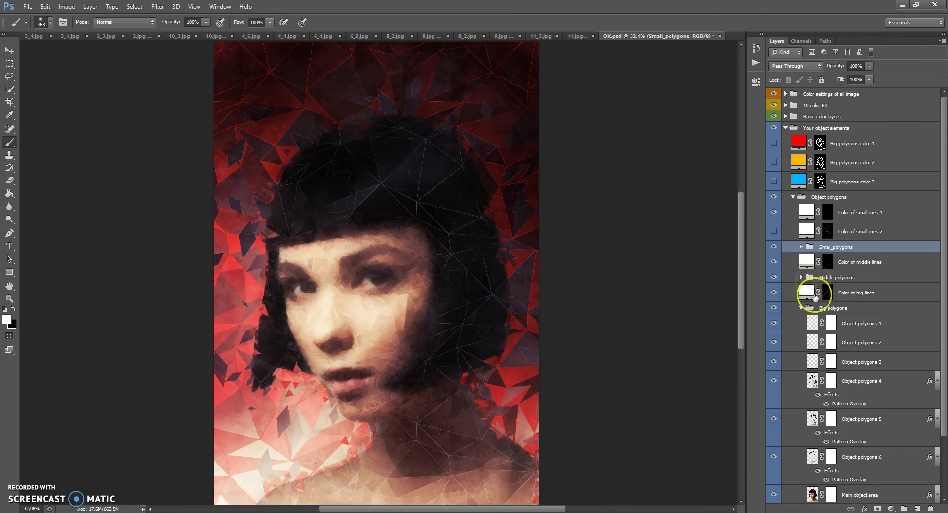
scroll(818, 341, "down", 2)
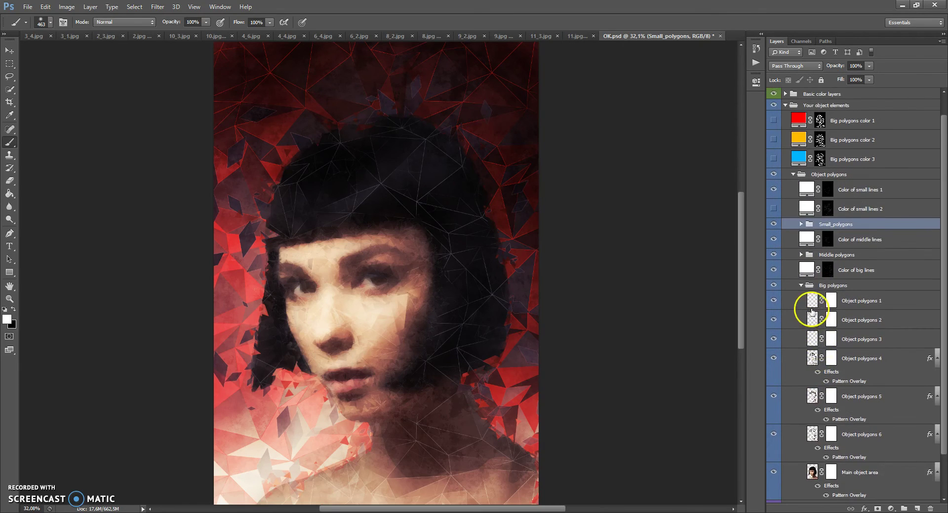
left_click(812, 305)
left_click(773, 300)
left_click(773, 301)
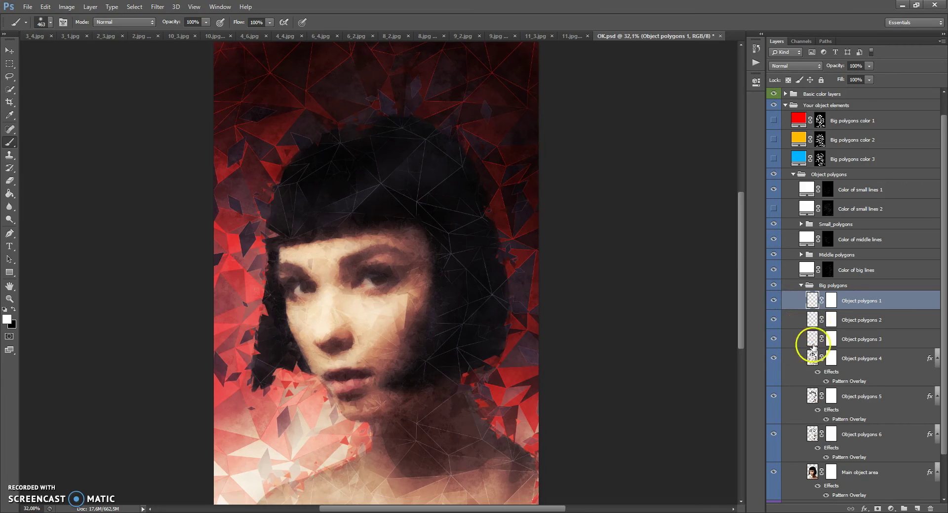
- Compare the portrait with Object polygons 4, 5, 6 and Main object area toggled off and on, and collapse Big polygons
left_click(812, 359)
left_click(774, 359)
left_click(773, 358)
left_click(774, 396)
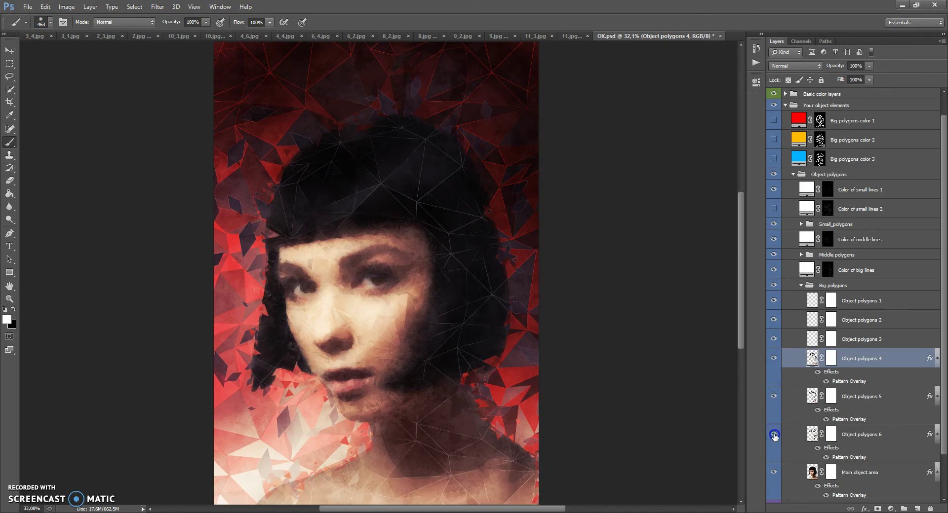
left_click(774, 471)
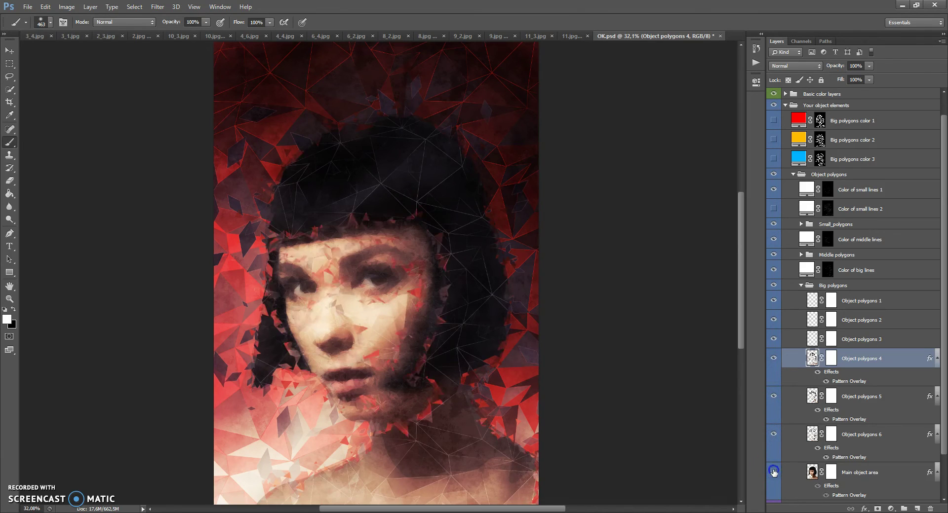
left_click(801, 286)
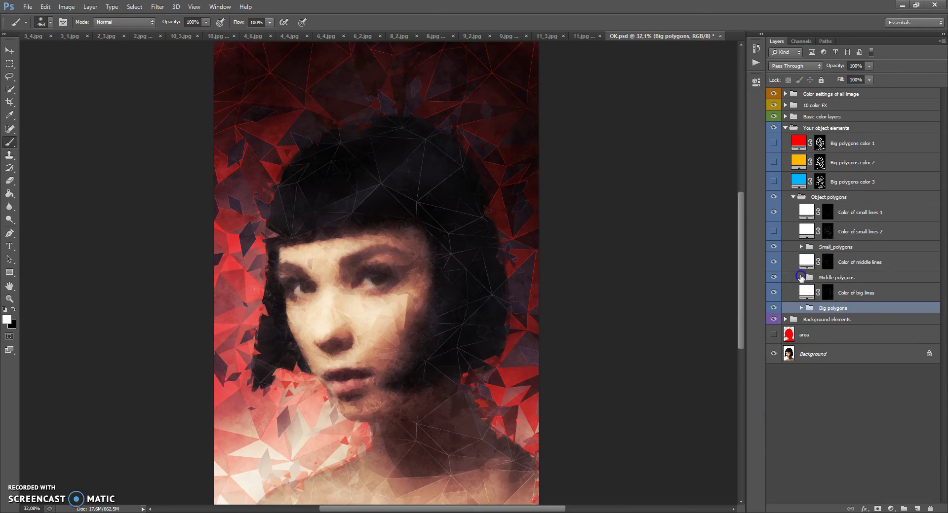
- Expand the Middle polygons group and check the effect of Middle object polygons 0 on the face
left_click(801, 277)
left_click(773, 294)
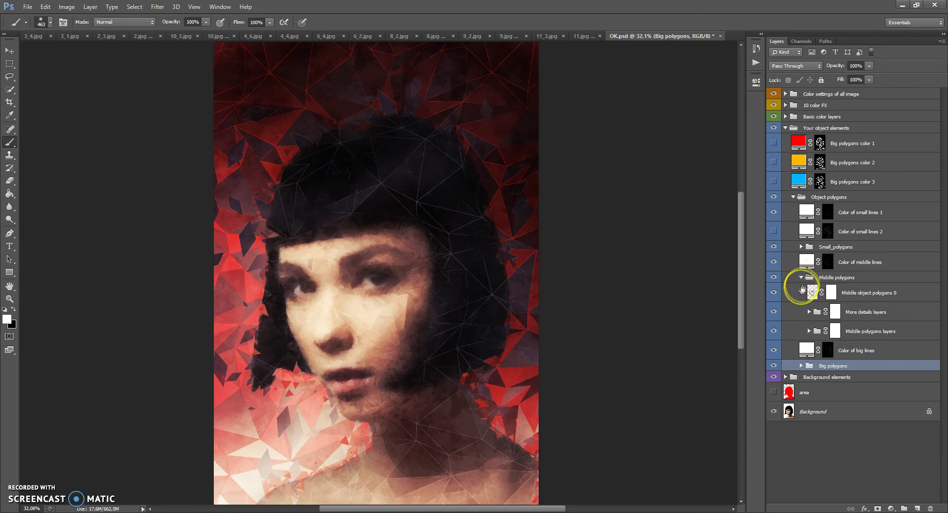
scroll(388, 275, "up", 2)
scroll(388, 275, "up", 1)
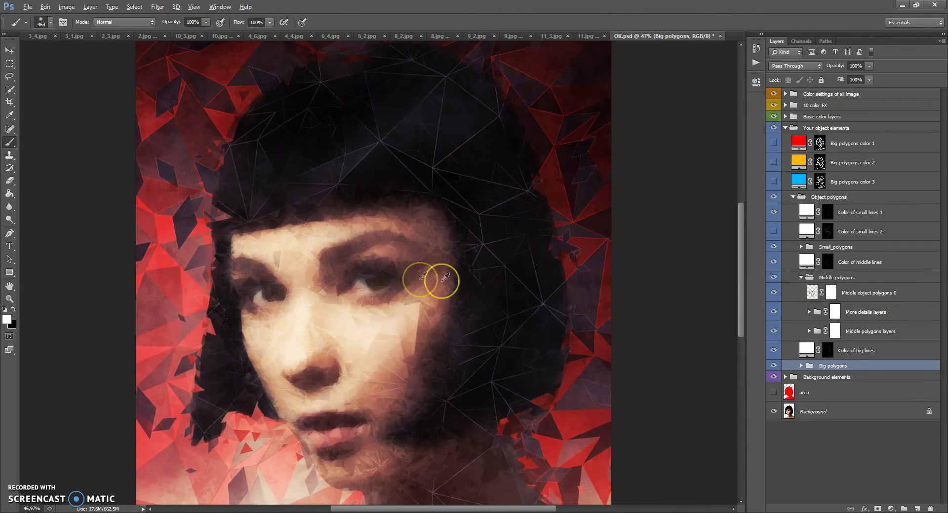
- Paint black over the eyes and face on the Middle object polygons 0 layer mask to hide its detail
left_click(832, 295)
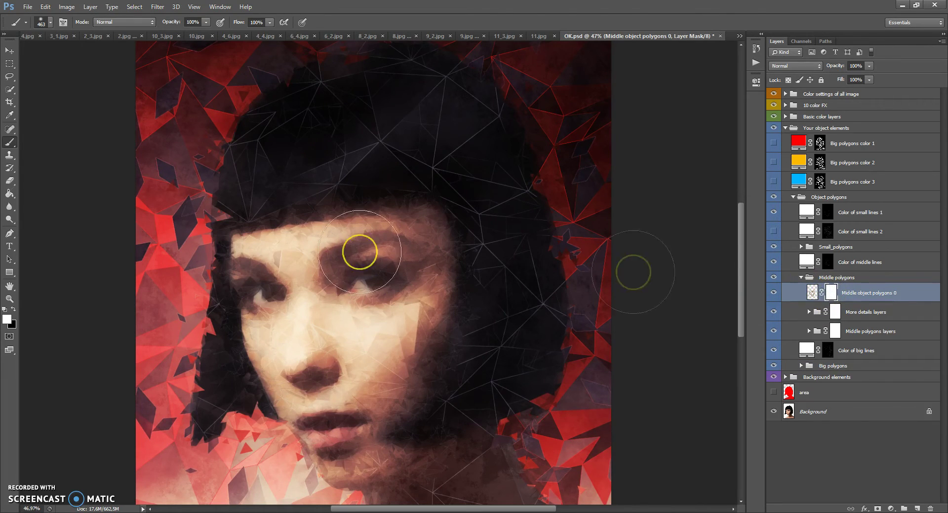
left_click(7, 318)
left_click(579, 271)
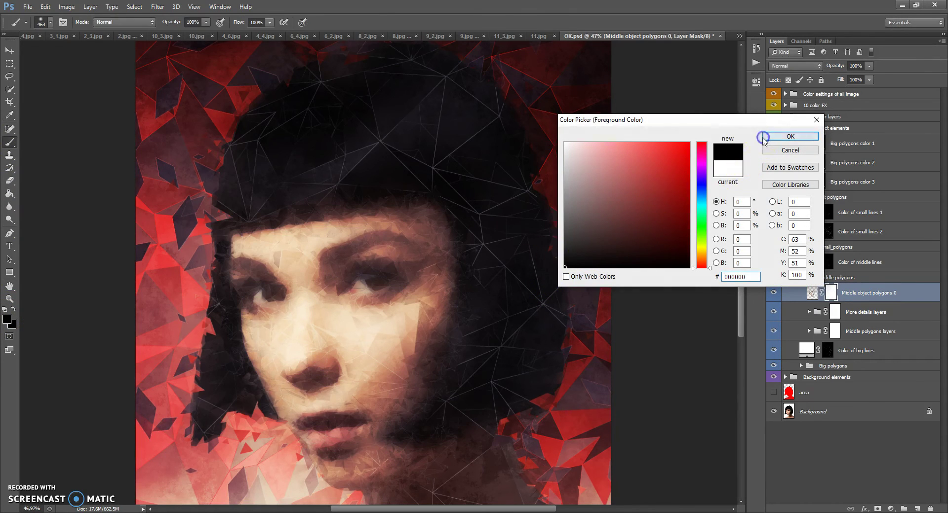
left_click(768, 136)
mouse_move(348, 287)
left_mouse_down()
mouse_move(237, 310)
mouse_move(279, 319)
mouse_move(348, 434)
mouse_move(315, 449)
mouse_move(370, 416)
mouse_move(311, 380)
mouse_move(343, 273)
left_mouse_up()
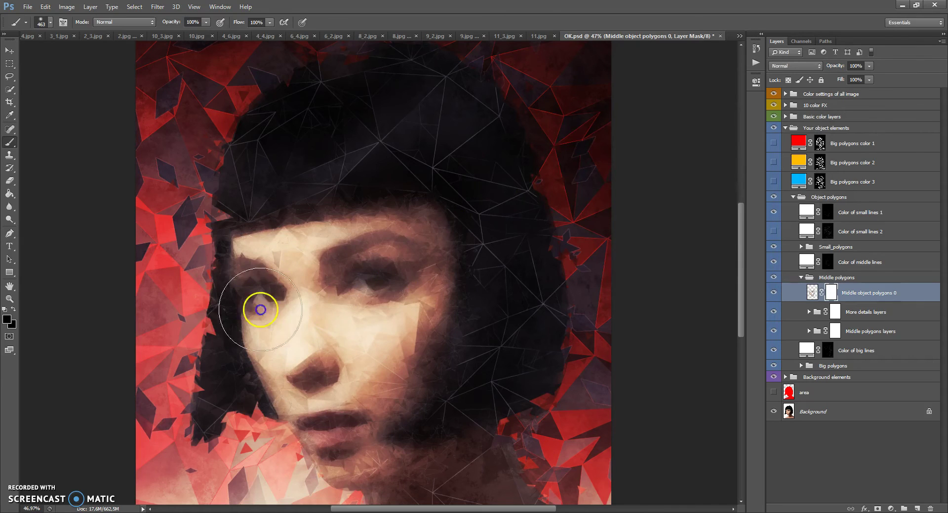
- Restore the face detail by painting white on the Middle object polygons 0 mask, and collapse the Middle polygons group
left_click(6, 320)
left_click_drag(529, 190, 508, 80)
left_click(781, 139)
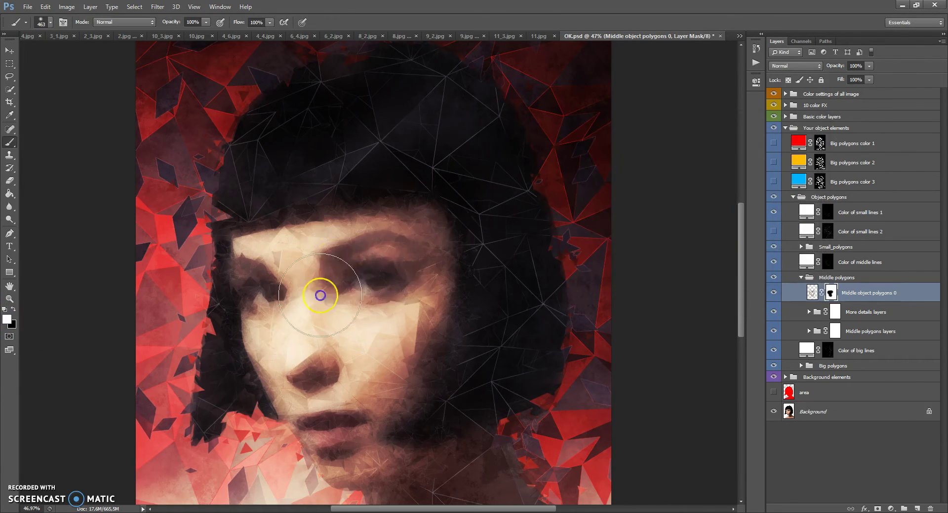
mouse_move(268, 352)
left_mouse_down()
mouse_move(254, 317)
mouse_move(370, 413)
mouse_move(380, 486)
mouse_move(356, 186)
mouse_move(304, 271)
mouse_move(795, 265)
mouse_move(800, 282)
left_mouse_up()
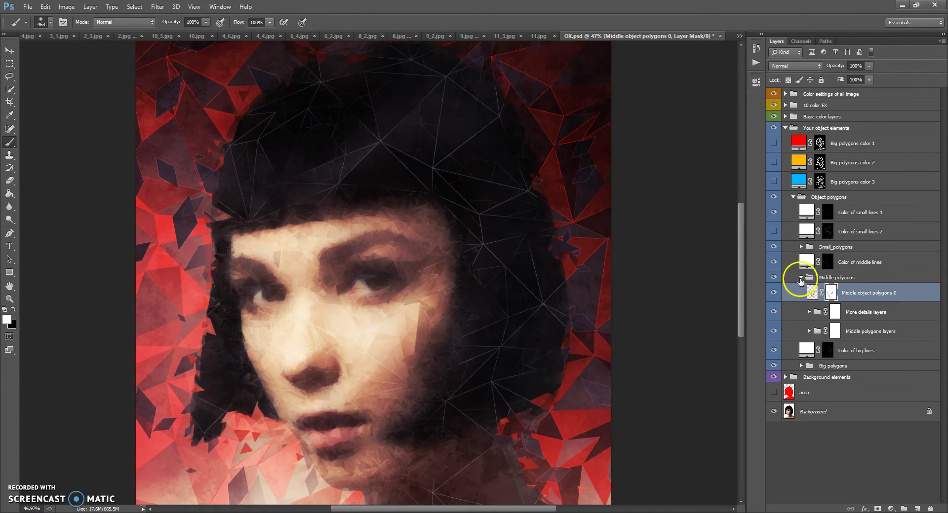
left_click(801, 278)
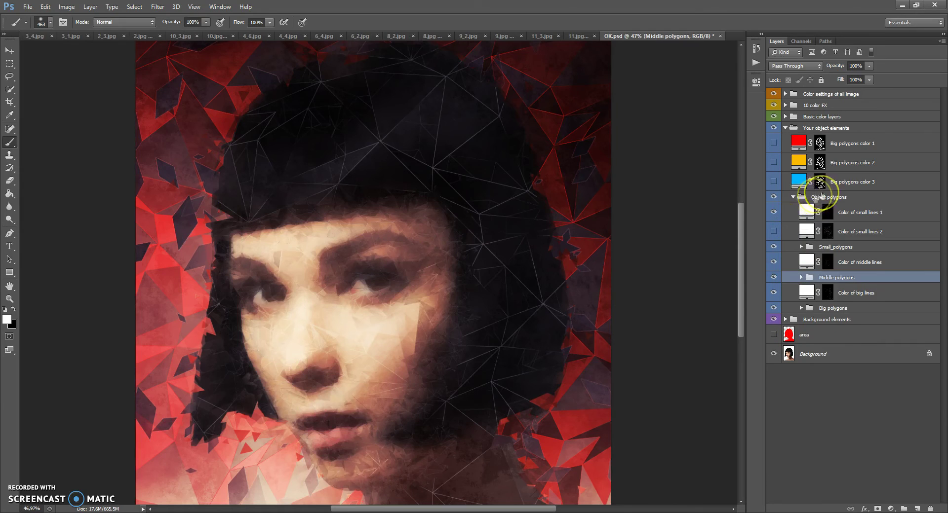
- Change the Color of big lines fill to red and raise the layer's opacity to 100%
left_click(829, 199)
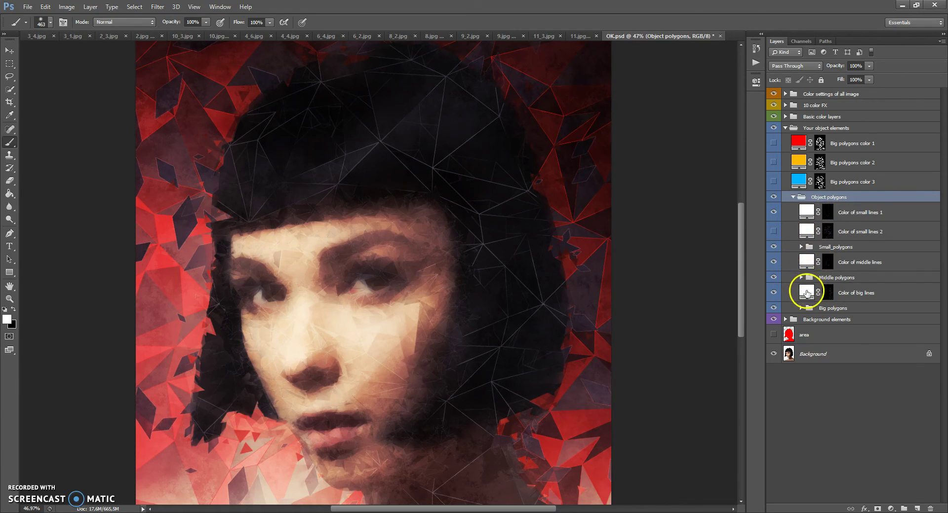
scroll(432, 190, "down", 2)
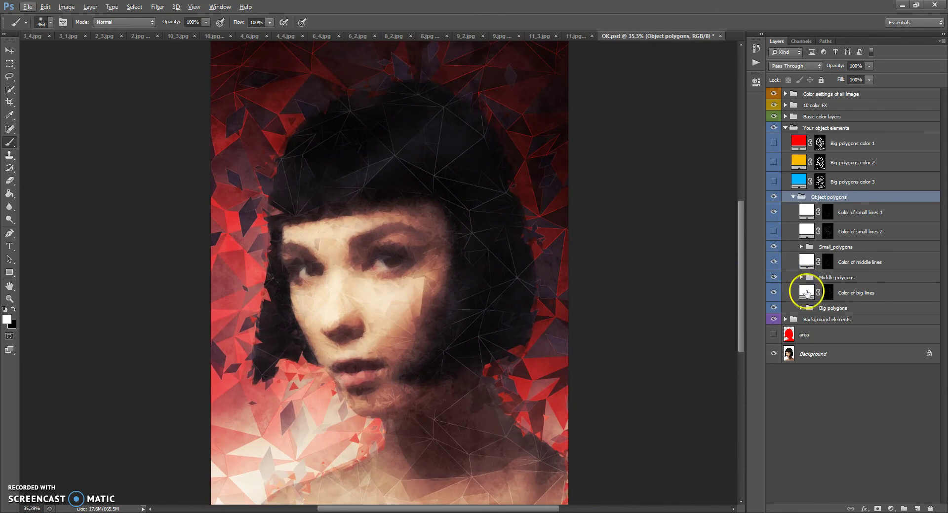
double_click(807, 294)
left_click_drag(627, 232, 689, 141)
left_click(790, 136)
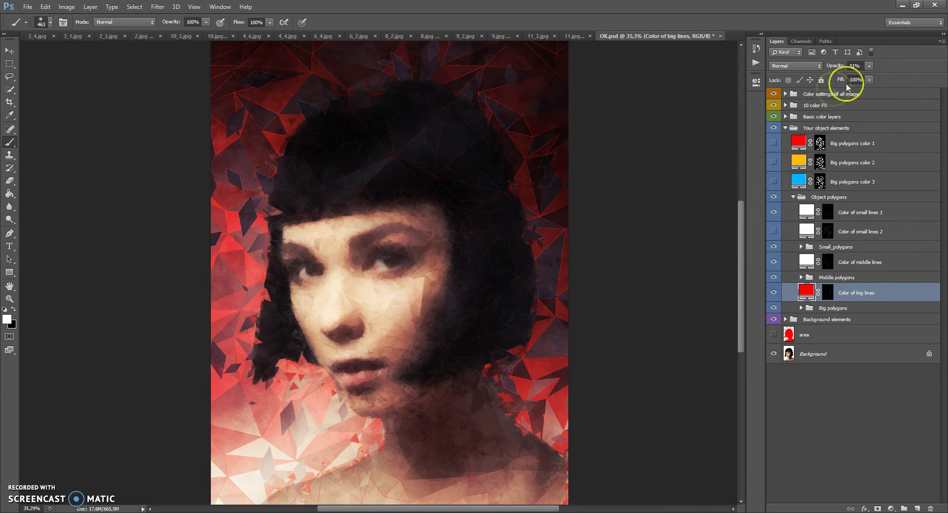
left_click(869, 66)
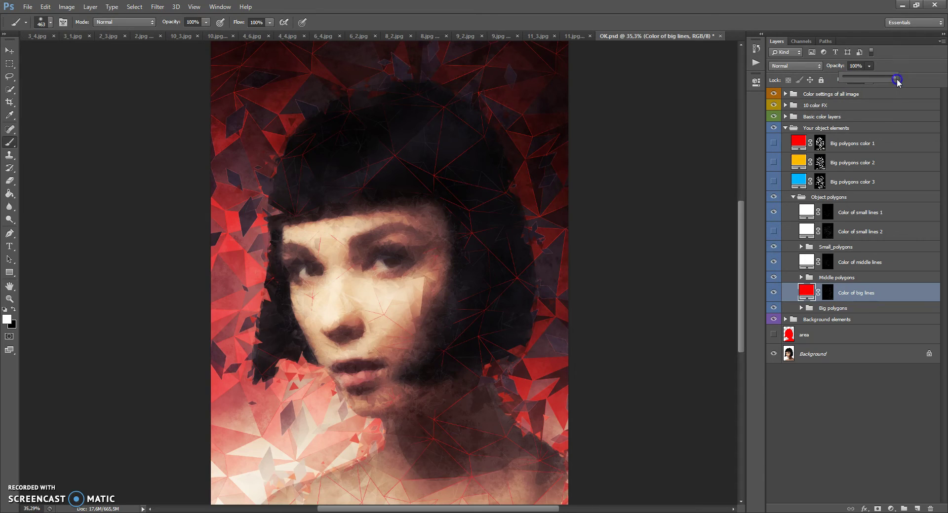
- Reapply red as the Color of big lines fill and reduce the layer's opacity to 66%
double_click(806, 292)
mouse_move(702, 220)
left_mouse_down()
mouse_move(702, 264)
mouse_move(699, 156)
mouse_move(571, 104)
mouse_move(628, 180)
mouse_move(567, 269)
mouse_move(583, 235)
mouse_move(679, 155)
mouse_move(701, 174)
mouse_move(704, 130)
left_mouse_up()
left_click(788, 136)
left_click(869, 66)
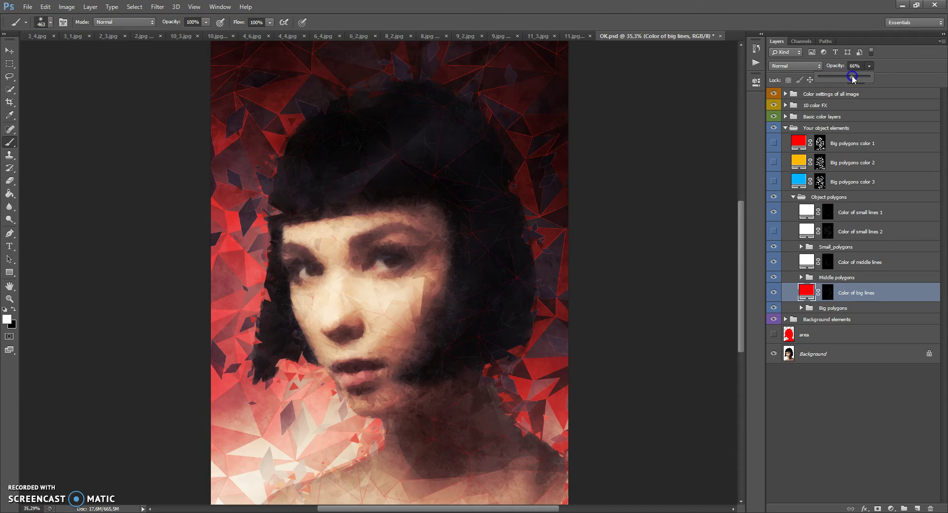
- Change the fill of the Color of middle lines layer to red
double_click(806, 262)
left_click_drag(650, 182, 516, 73)
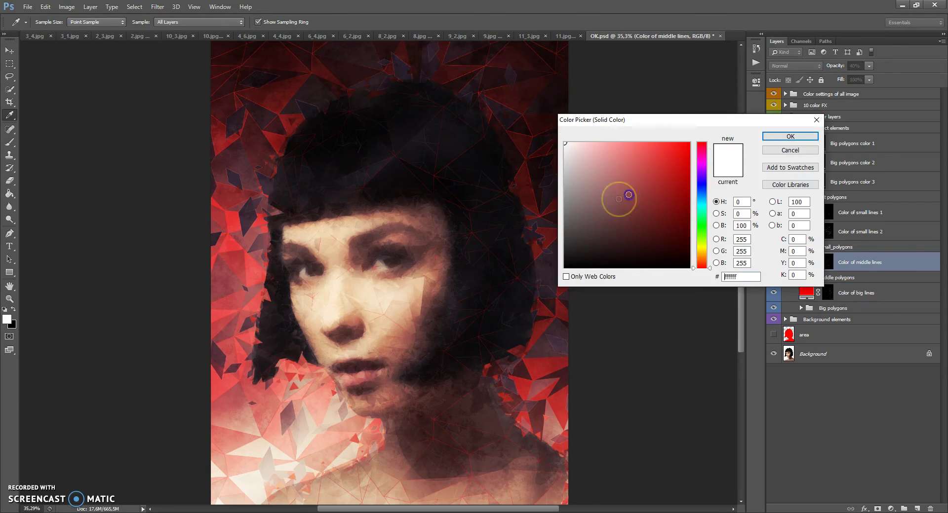
left_click_drag(624, 197, 730, 106)
left_click(775, 136)
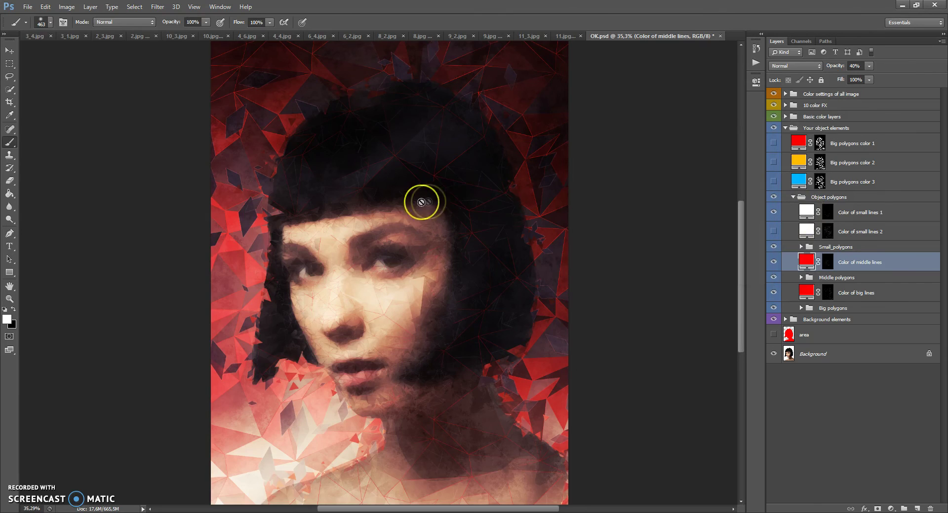
- Show the Color of small lines 2 layer, try several hues for its fill and set it to black
scroll(413, 211, "up", 3, "alt")
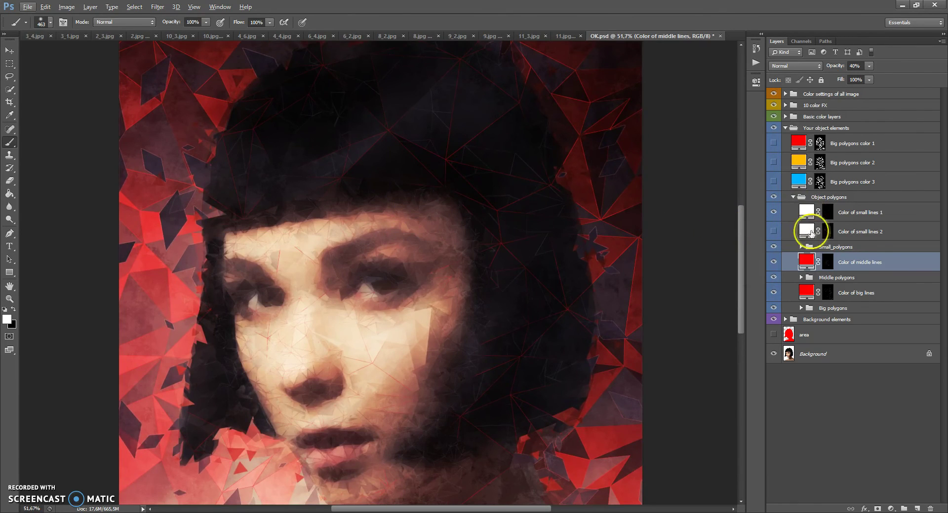
left_click(812, 230)
scroll(503, 259, "down", 2)
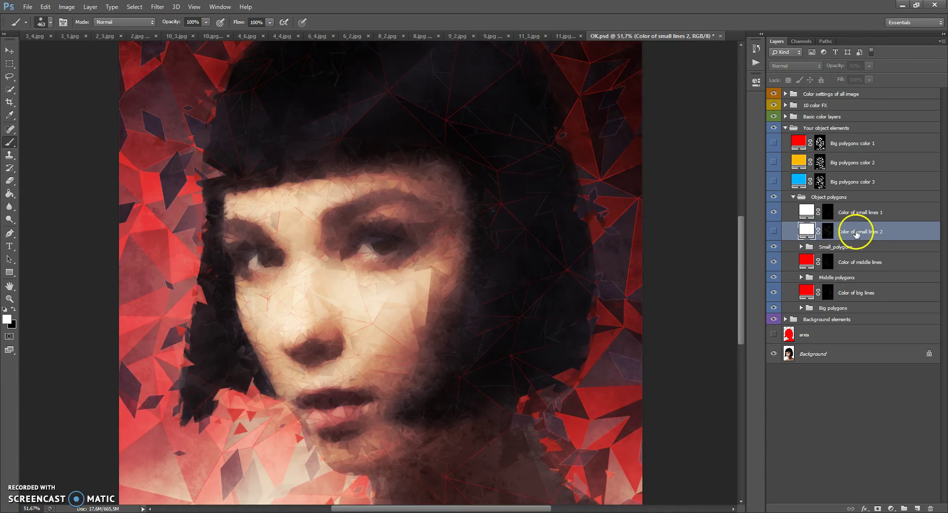
left_click(774, 232)
double_click(806, 229)
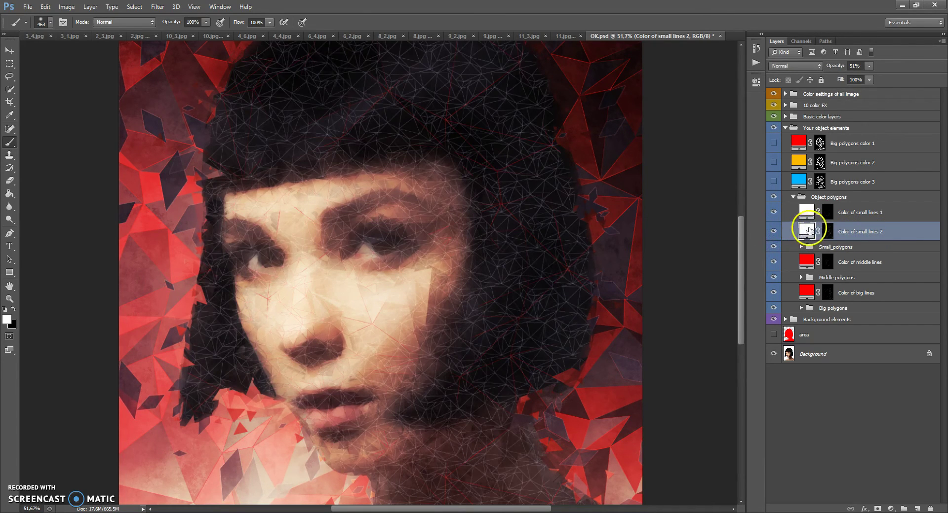
left_click(521, 305)
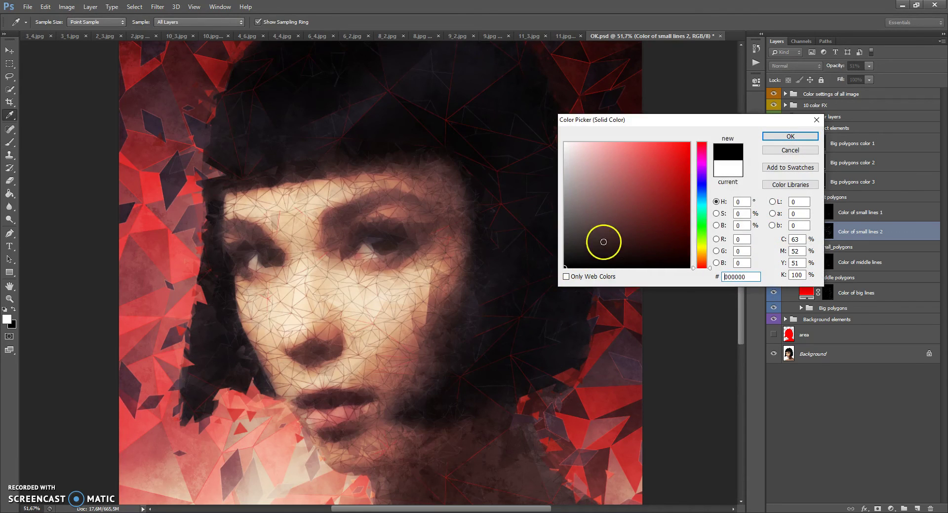
left_click(701, 173)
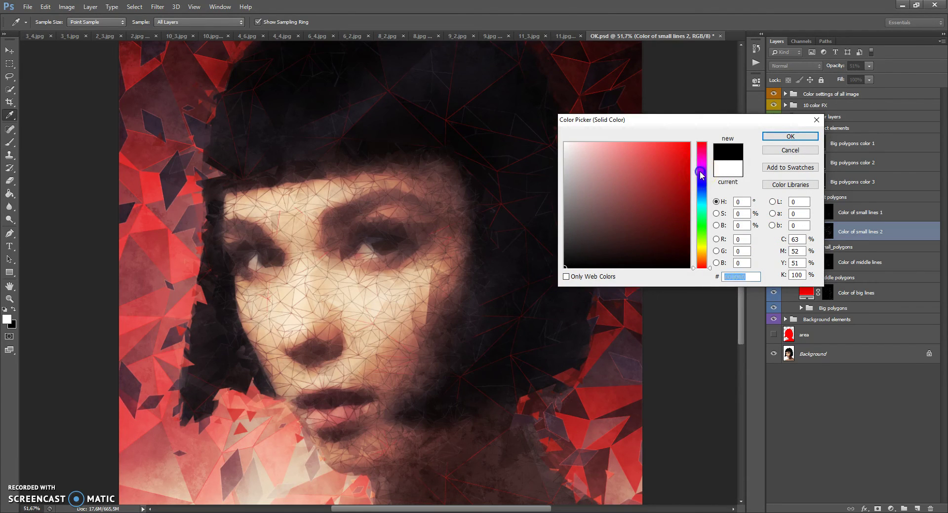
left_click(702, 198)
left_click_drag(662, 180, 700, 214)
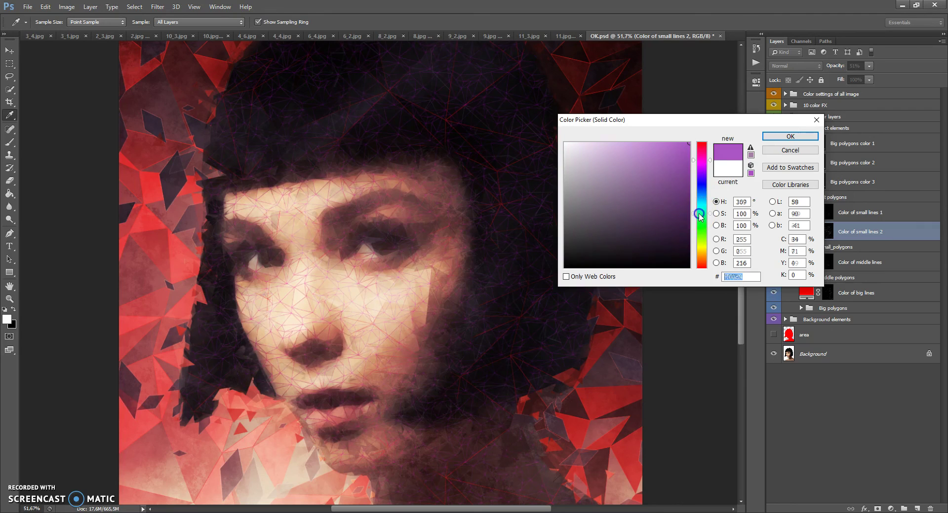
left_click(482, 319)
left_click(771, 136)
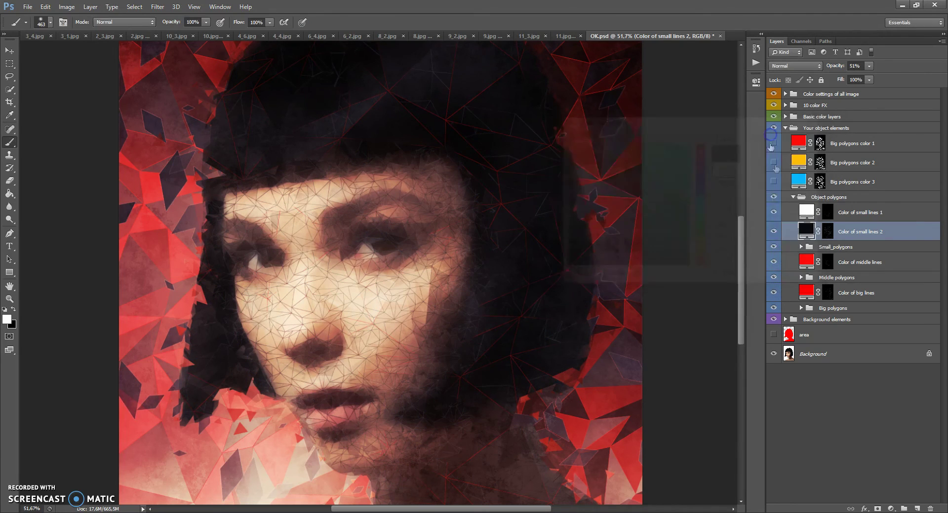
- Compare the portrait with Color of small lines 2 on and off, and leave the layer hidden
left_click(773, 232)
left_click(773, 232)
left_click(773, 232)
left_click(773, 231)
left_click(772, 232)
- Set the Color of small lines 1 fill to black (000000) and raise the layer's opacity to 60%
double_click(807, 212)
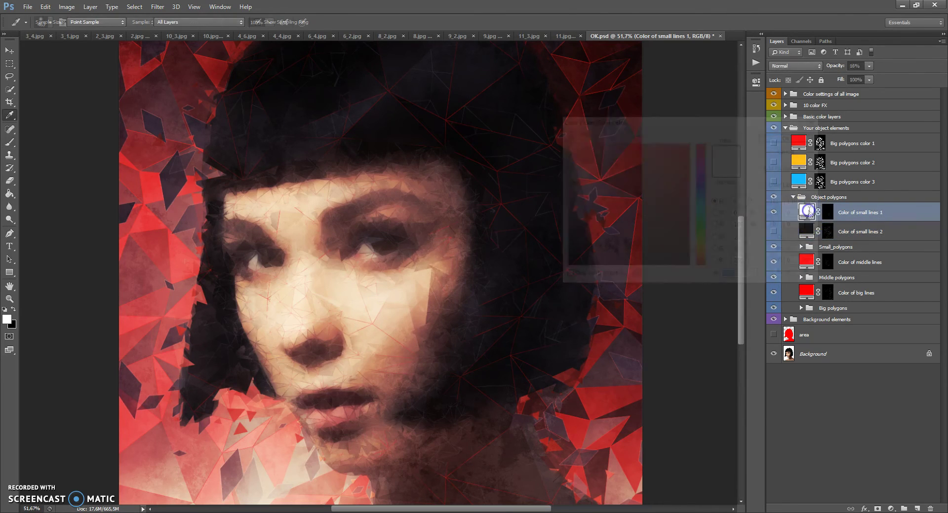
left_click(508, 314)
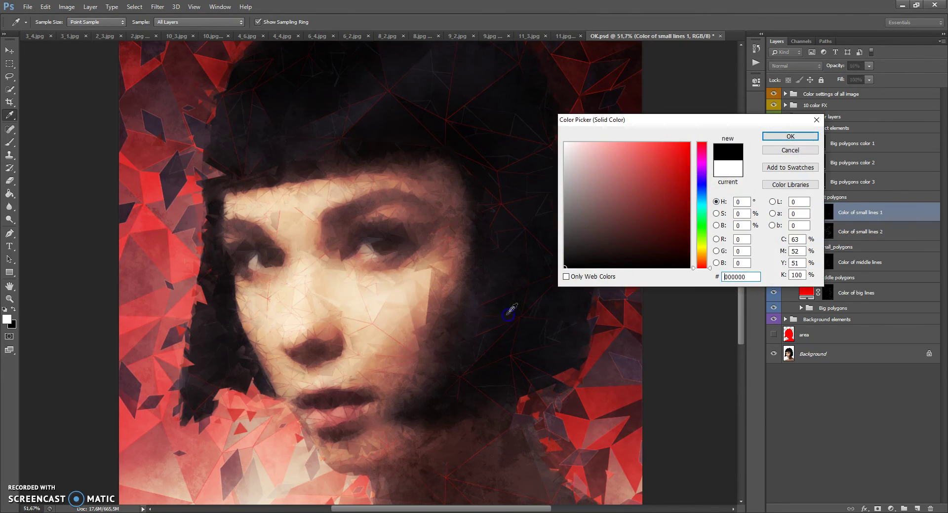
left_click(780, 136)
left_click(869, 68)
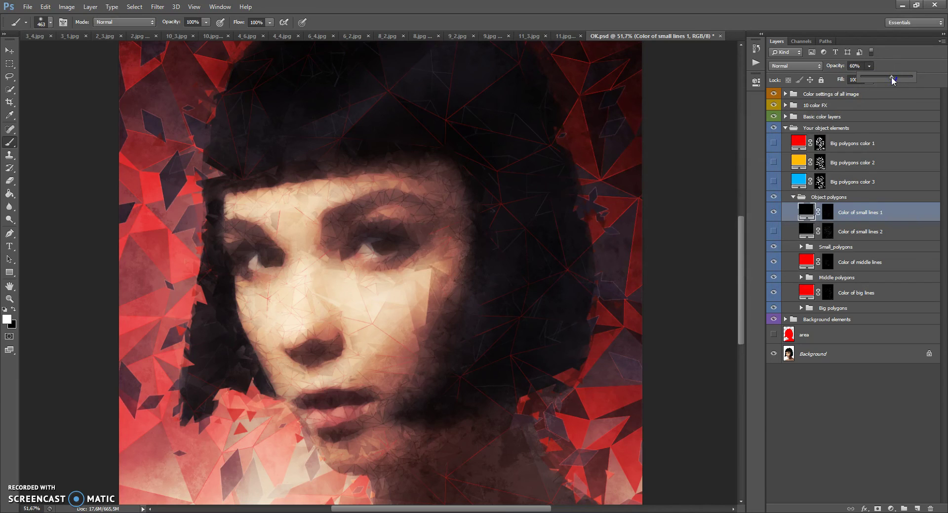
- Collapse the Object polygons group, view more of the portrait, and select the Your object elements group
left_click(798, 196)
left_click(787, 198)
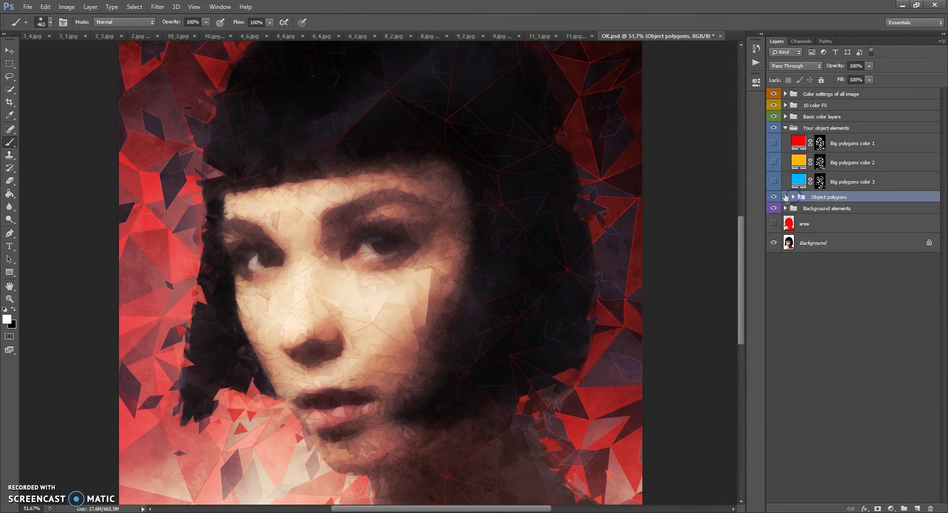
scroll(382, 167, "down", 3)
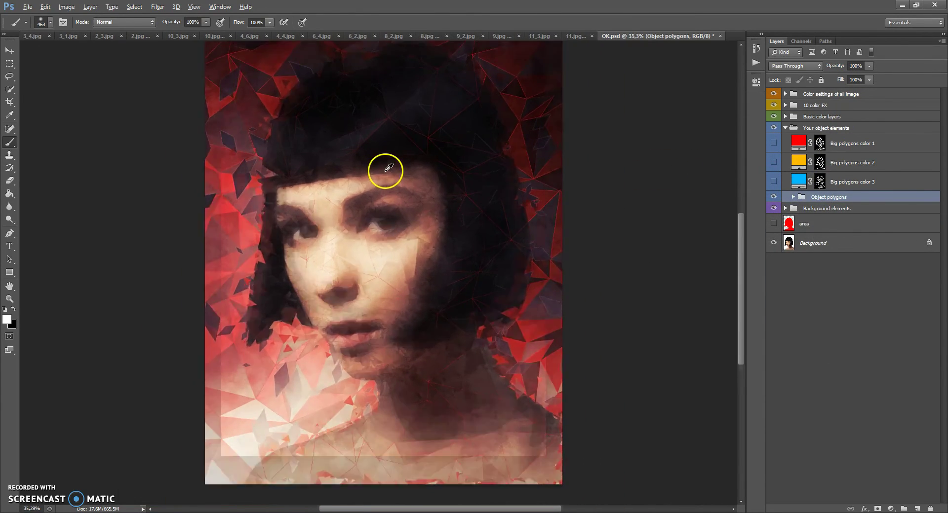
scroll(385, 170, "up", 1)
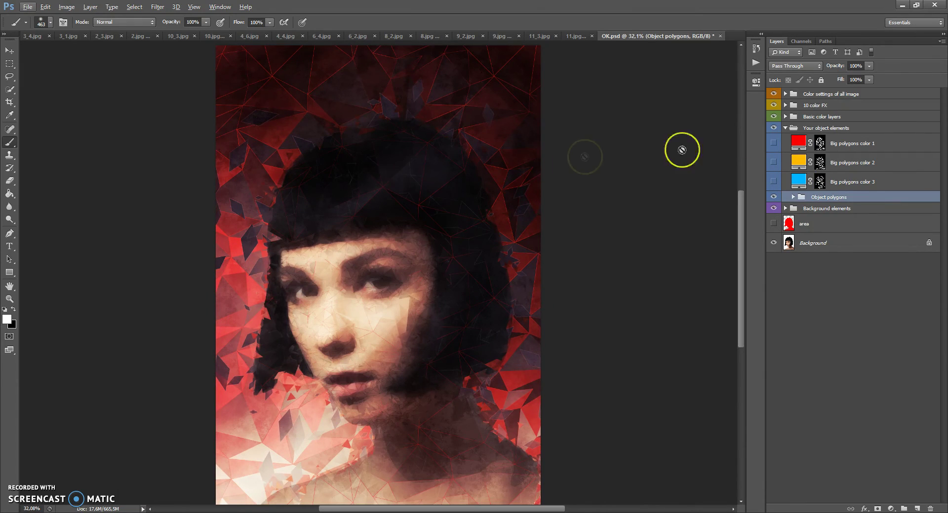
left_click(819, 129)
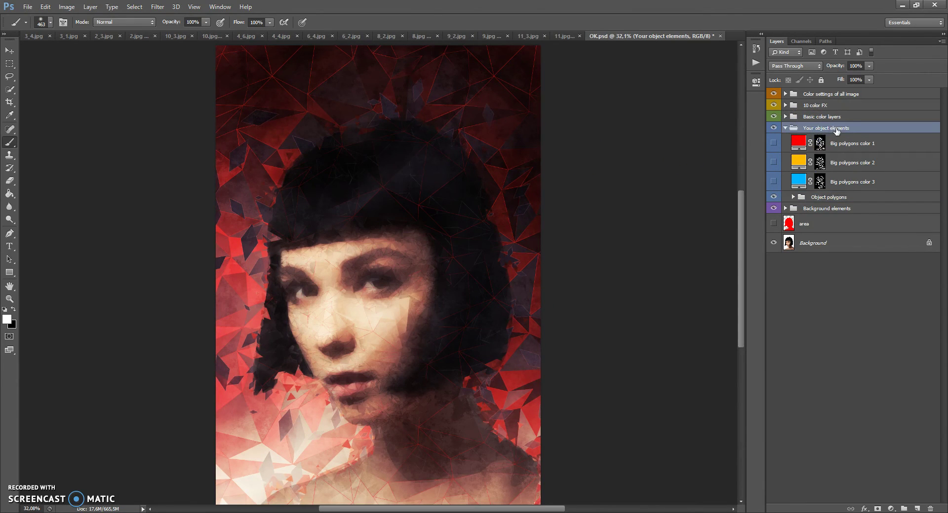
- Show Big polygons color 1, 2 and 3 to preview their tints, and hide colors 1 and 2 again
left_click(773, 182)
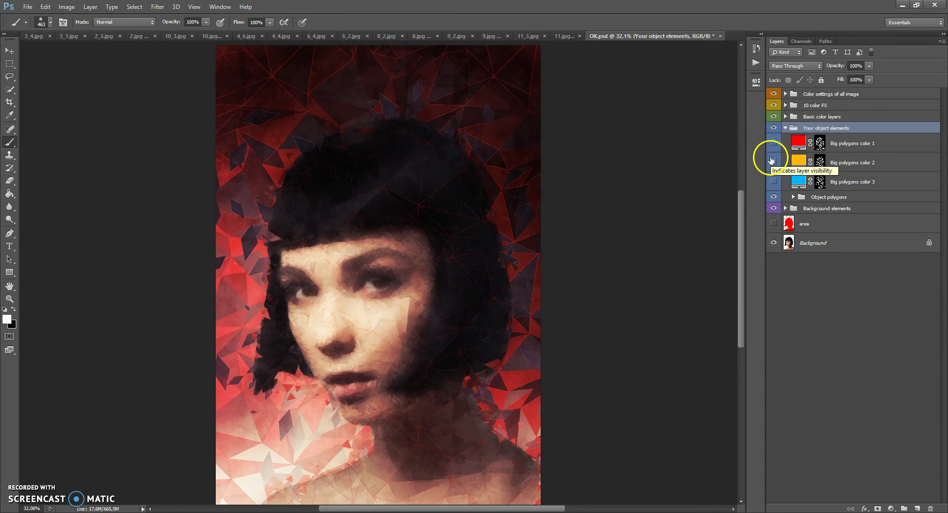
left_click(772, 144)
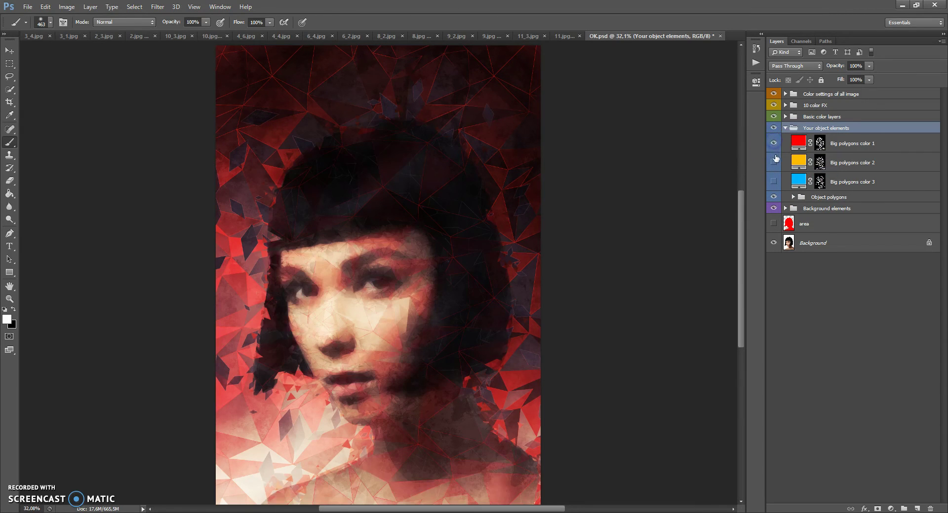
left_click(773, 162)
left_click(773, 182)
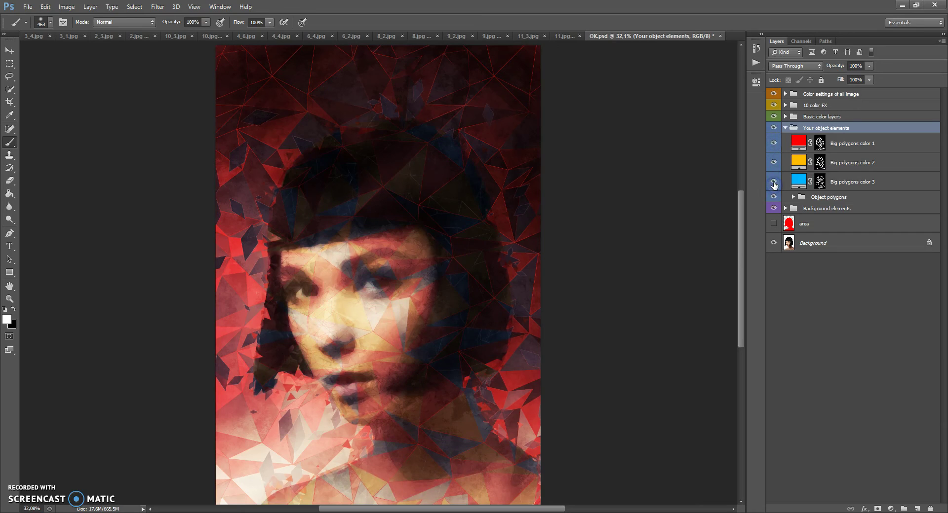
left_click(773, 162)
left_click(774, 143)
- Try neutral shades for the Big polygons color 3 fill and set it to dark grey 545454
double_click(799, 182)
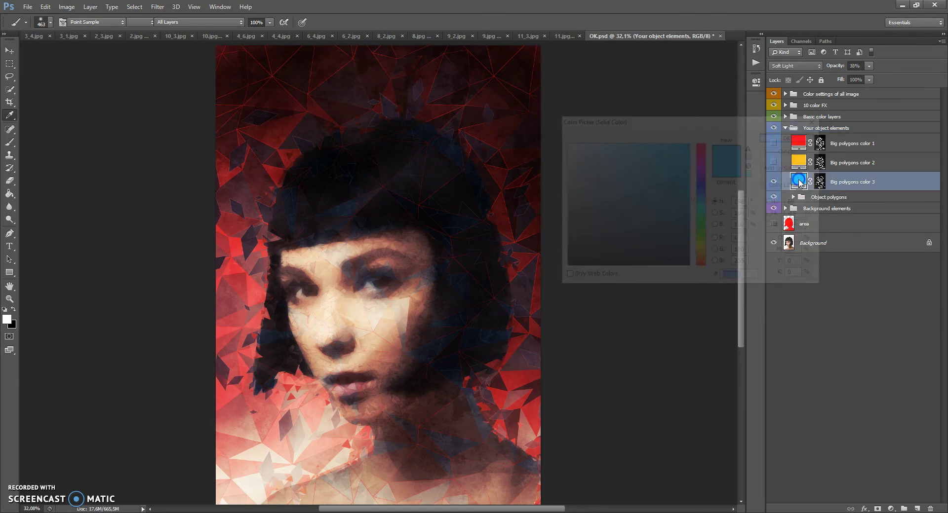
mouse_move(701, 199)
left_mouse_down()
mouse_move(698, 135)
mouse_move(688, 196)
left_mouse_up()
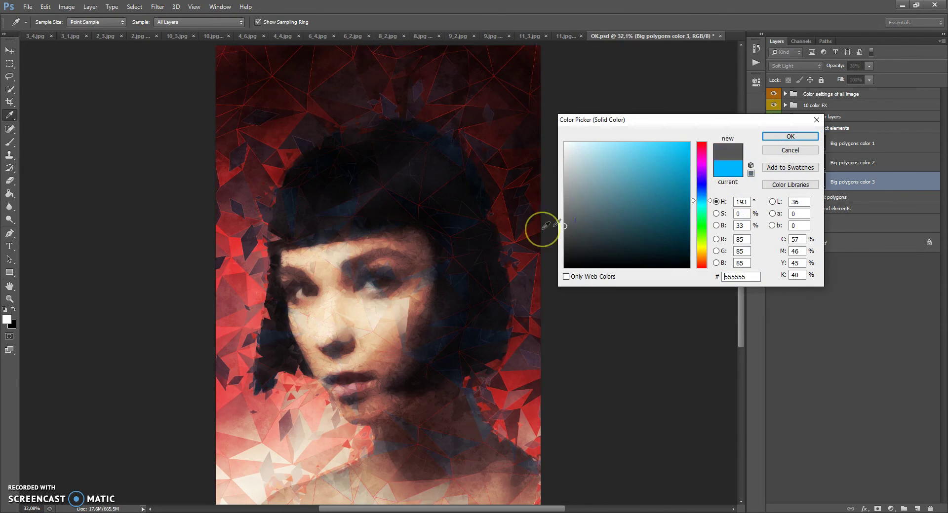
left_click(510, 317)
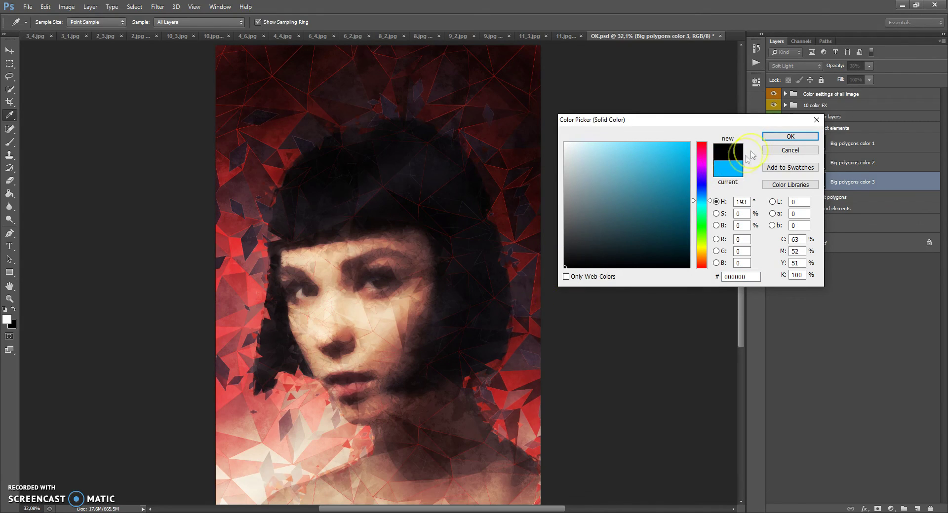
left_click(534, 242)
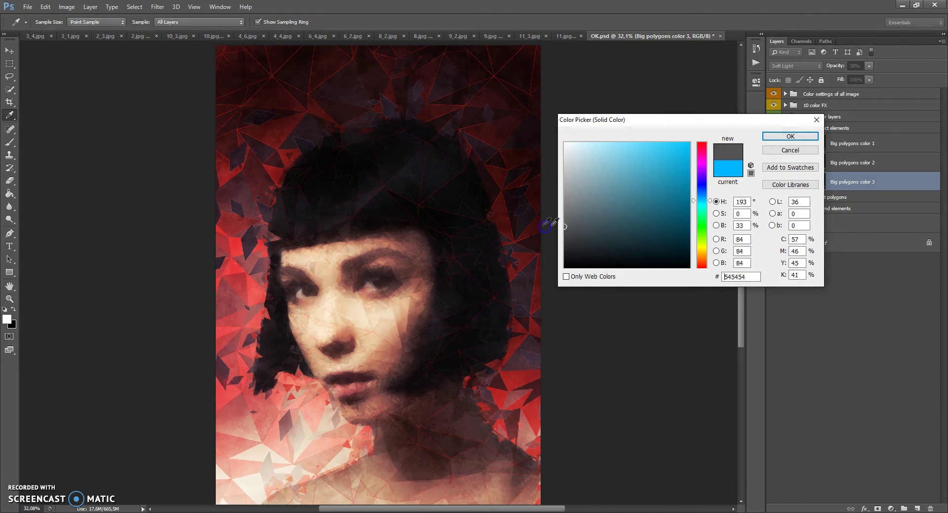
left_click(782, 136)
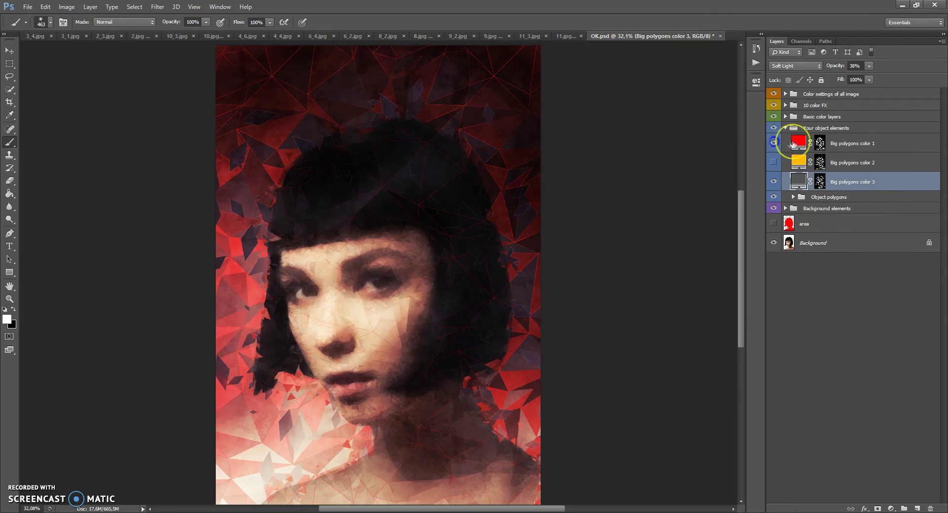
- Try other hues for the Big polygons color 1 fill and return it to red ff0000
double_click(798, 142)
left_click_drag(702, 163, 701, 202)
left_click_drag(699, 237, 698, 152)
left_click_drag(691, 120, 652, 118)
left_click(674, 146)
mouse_move(673, 151)
left_mouse_down()
mouse_move(673, 206)
mouse_move(651, 179)
mouse_move(656, 148)
mouse_move(673, 131)
left_mouse_up()
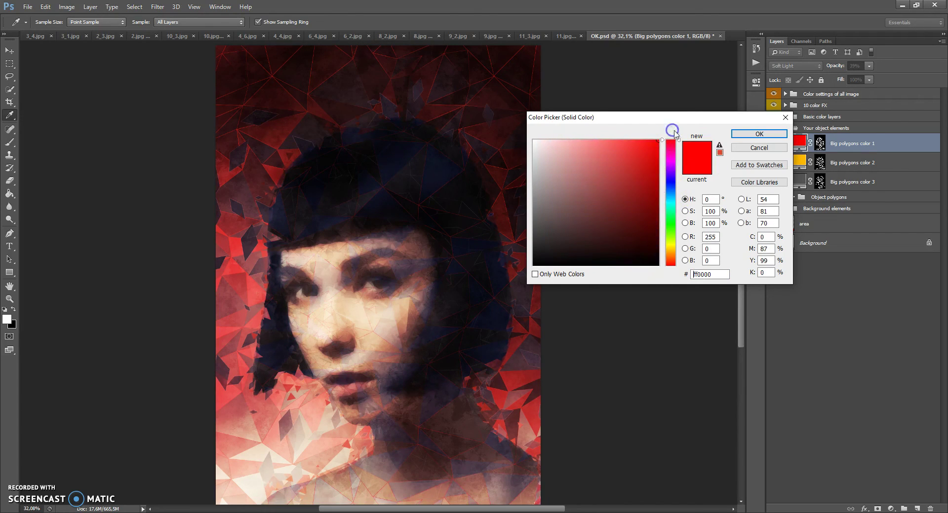
left_click(741, 134)
- Try different opacity levels for Big polygons color 1 and set it to 33%
left_click(869, 65)
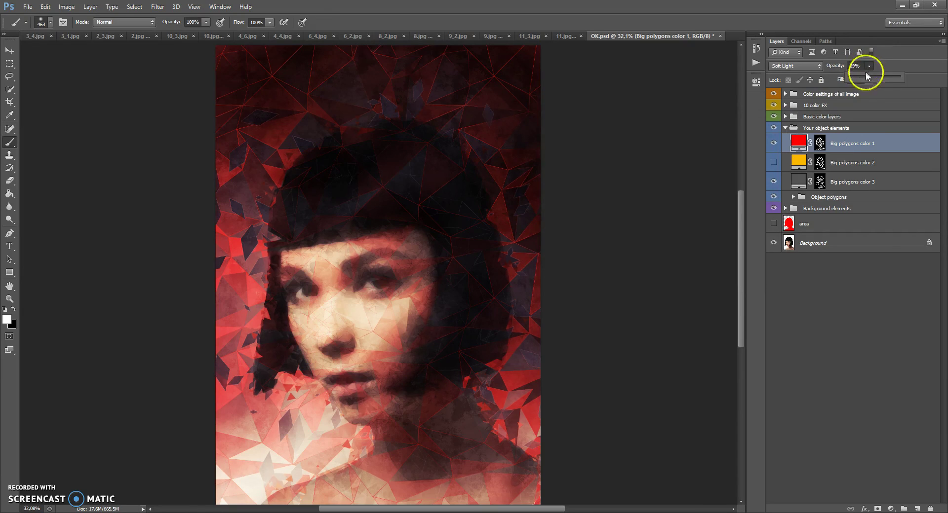
left_click_drag(895, 77, 845, 81)
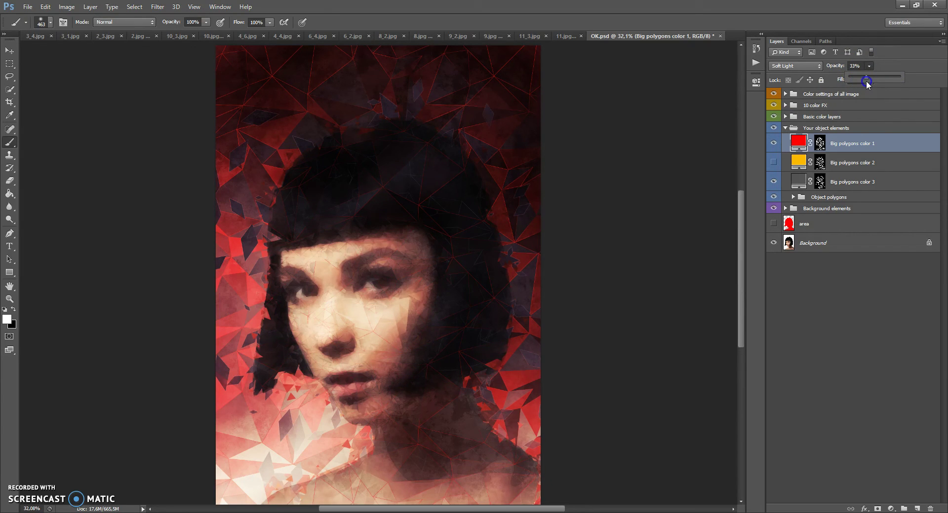
left_click(846, 117)
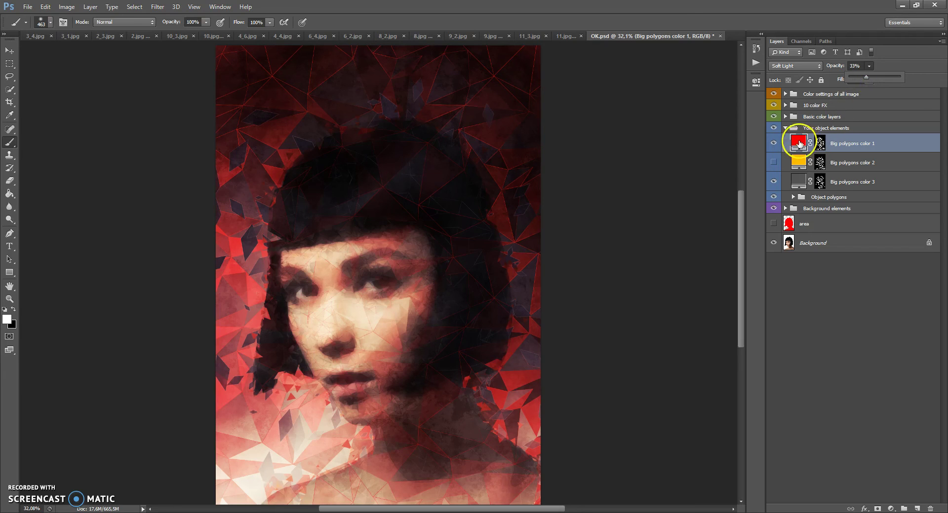
- Show Big polygons color 2, try blue hues for its fill, cancel the colour change and hide the layer again
left_click(773, 163)
double_click(798, 161)
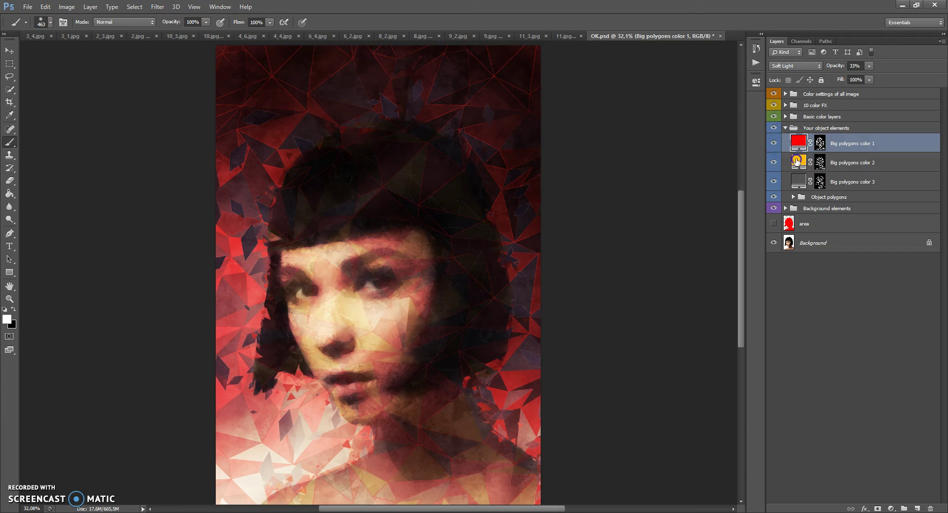
left_click_drag(668, 157, 670, 189)
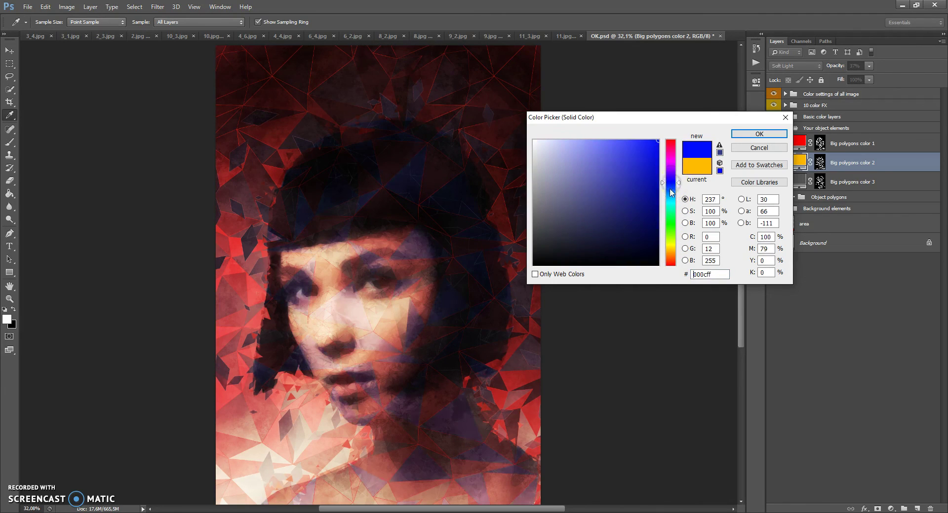
left_click(740, 149)
left_click(772, 163)
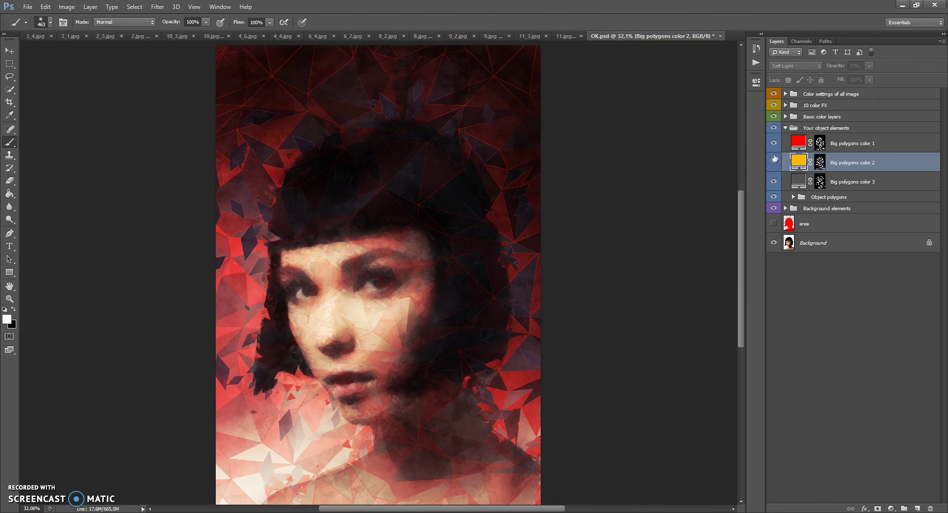
left_click(774, 163)
- Fine-tune the opacity of Big polygons color 1 and collapse the Your object elements group
left_click(794, 143)
left_click(868, 66)
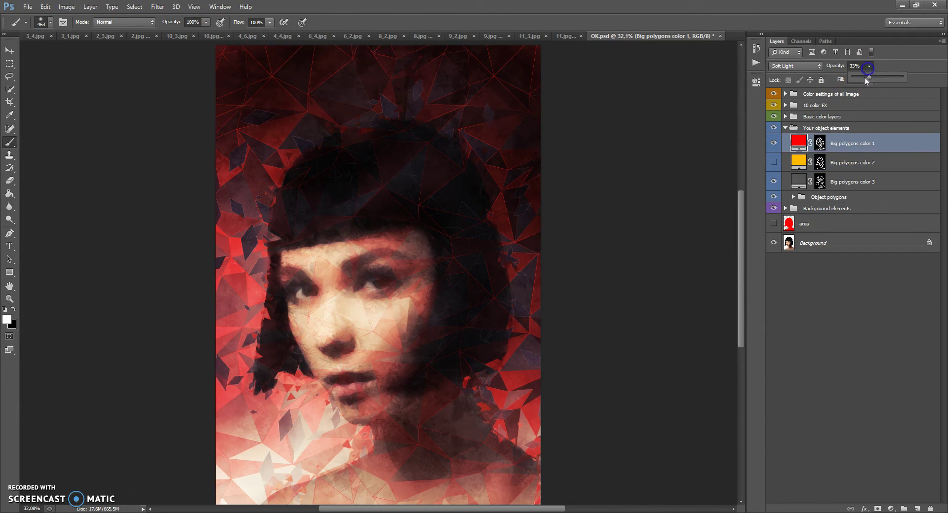
left_click_drag(861, 80, 860, 80)
left_click(785, 128)
- Examine the Basic color layers group by toggling its Soft light, Add contrast and Vintage texture layers, and collapse the group
left_click(801, 125)
left_click(794, 118)
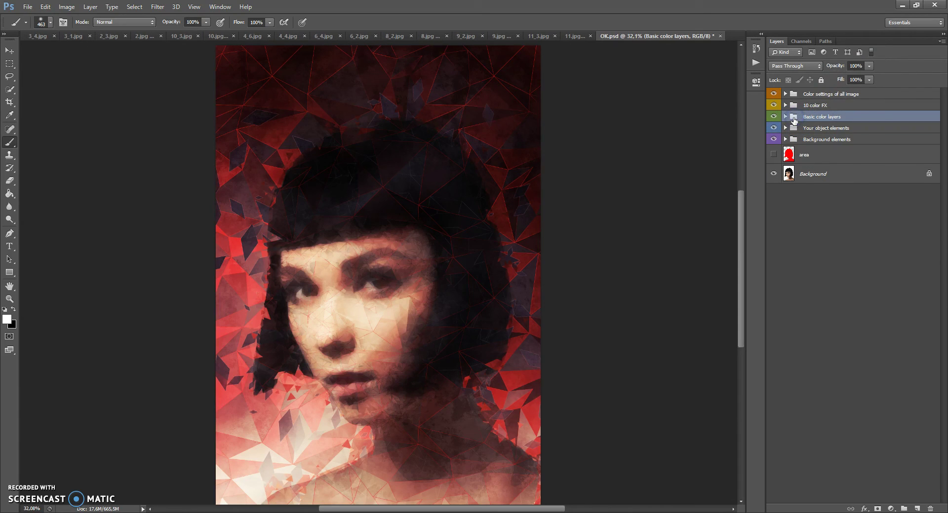
left_click(785, 117)
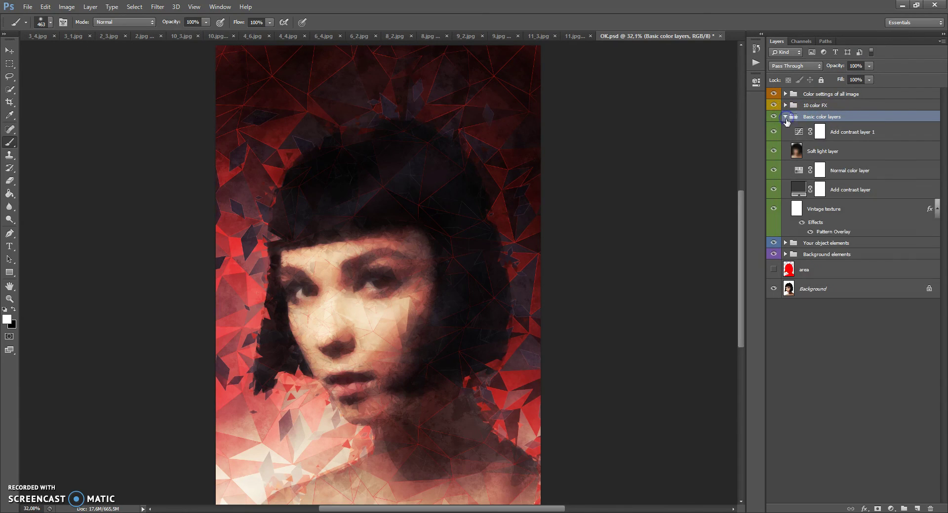
left_click(820, 132)
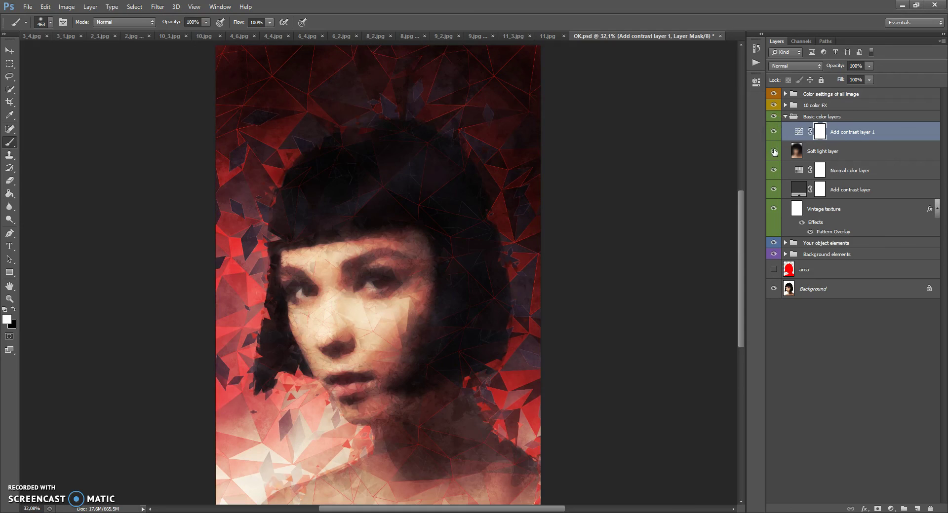
left_click(773, 151)
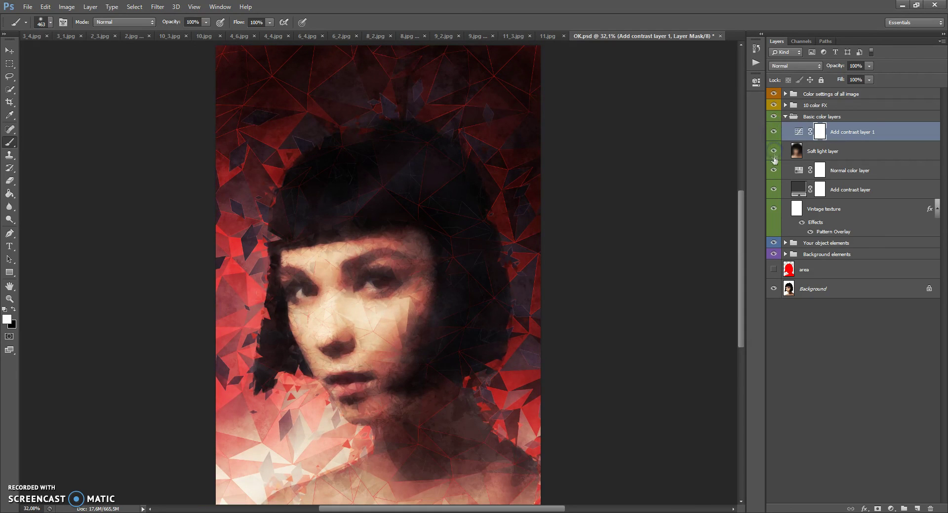
left_click(774, 189)
left_click(774, 189)
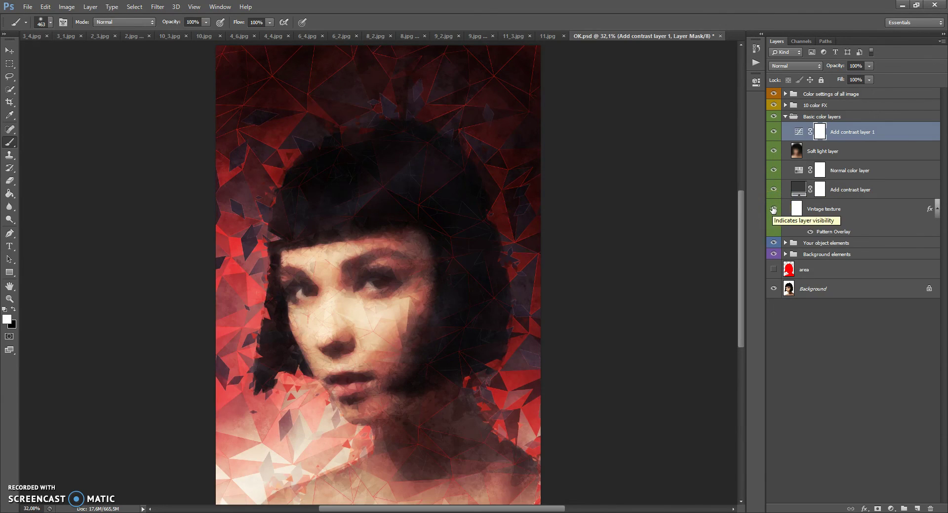
left_click(774, 209)
left_click(774, 209)
left_click(773, 209)
left_click(774, 209)
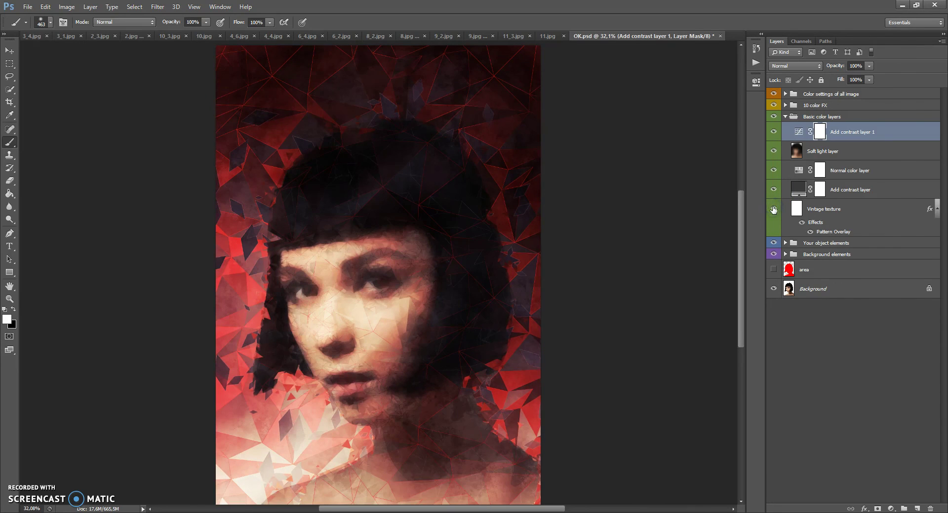
left_click(785, 117)
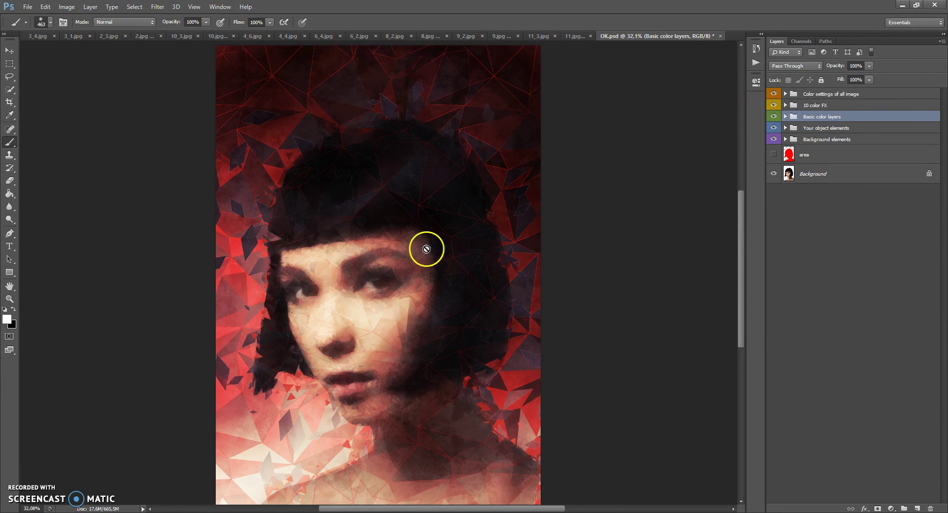
- Expand the 10 color FX group and preview the Col 1 to Col 7 effects one at a time
scroll(422, 252, "down", 1)
scroll(419, 250, "up", 1)
left_click(786, 105)
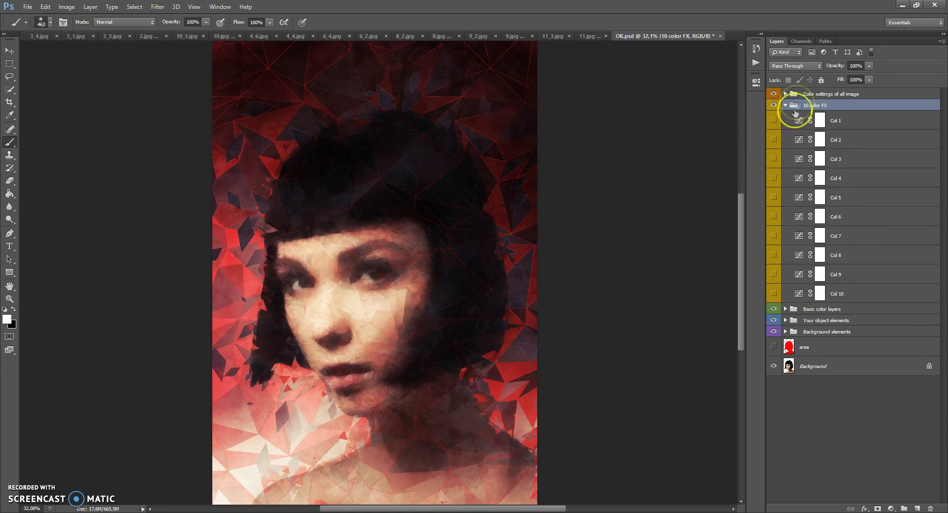
left_click(774, 120)
left_click(774, 139)
left_click(773, 140)
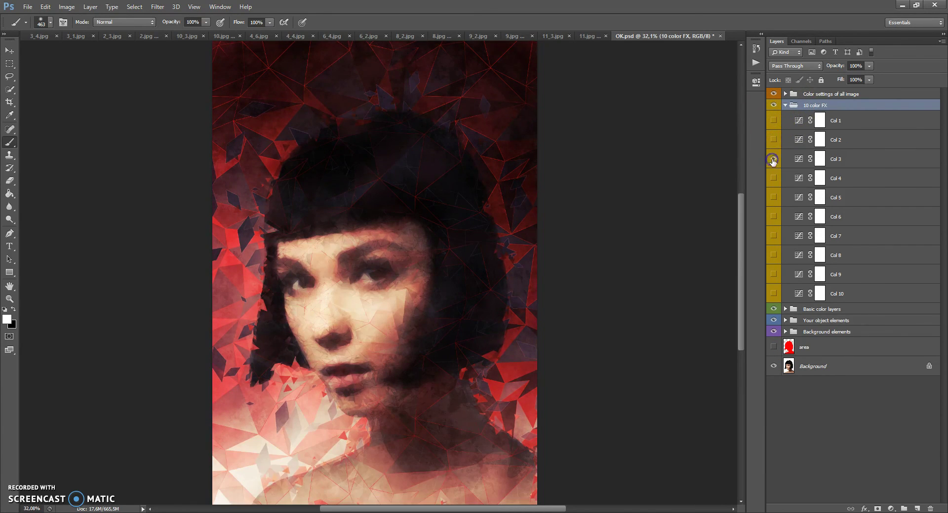
left_click(773, 159)
left_click(773, 178)
left_click(773, 198)
left_click(773, 217)
left_click(773, 217)
left_click(773, 237)
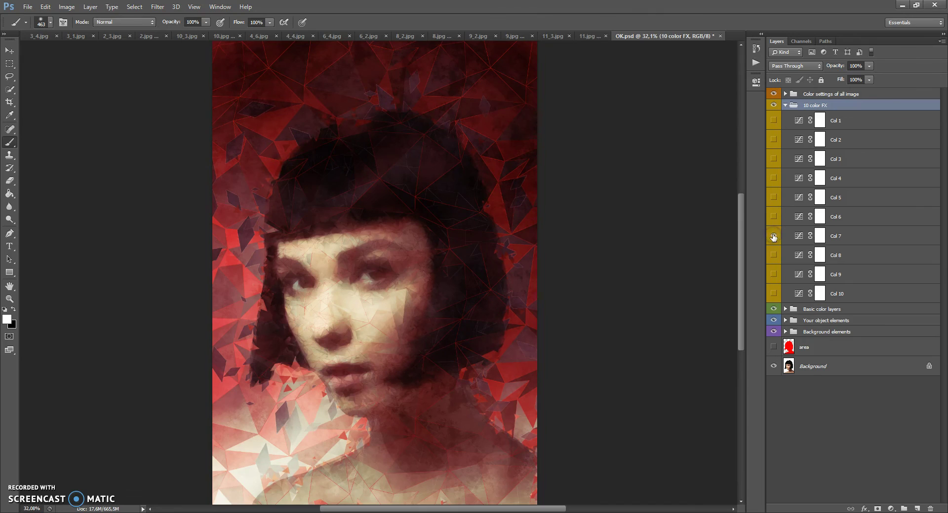
left_click(773, 237)
- Preview the Col 8 to Col 10 effects, apply Col 5 to the portrait and collapse the 10 color FX group
left_click(773, 255)
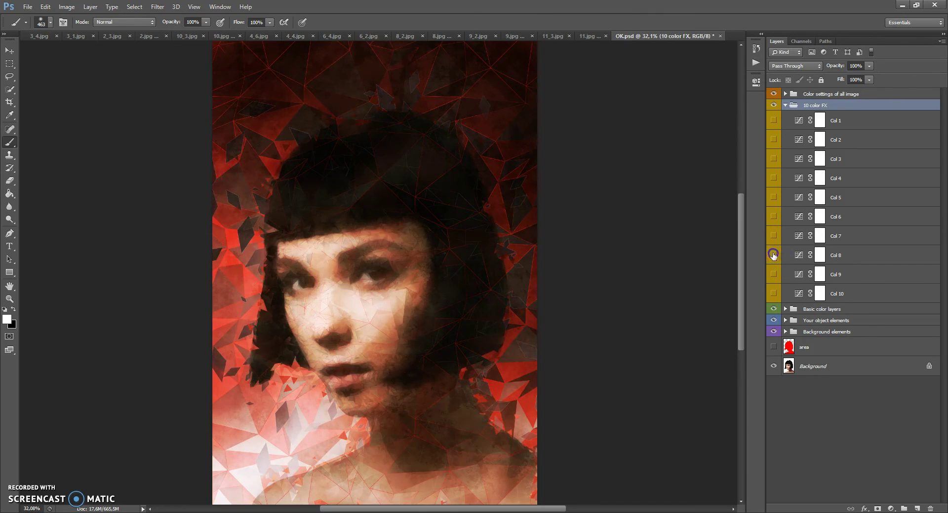
left_click(774, 276)
left_click(773, 293)
left_click(773, 293)
left_click(773, 198)
left_click(785, 105)
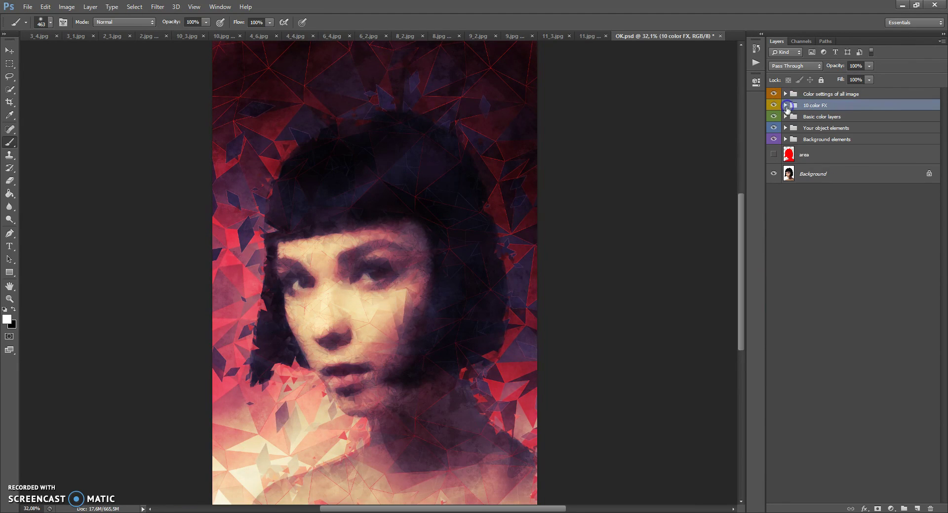
- In the Color settings of all image group, set the Add color tone fill to blue 0090ff and hide that layer
left_click(785, 95)
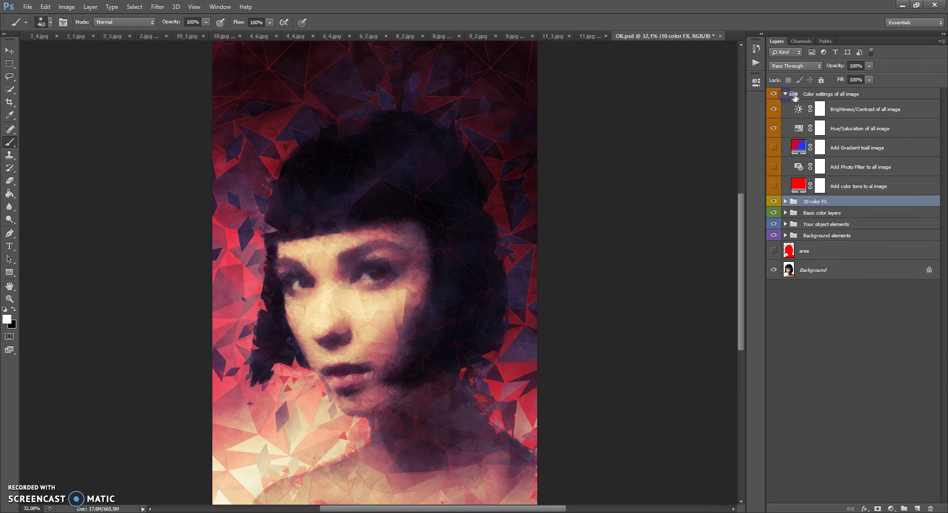
left_click(793, 95)
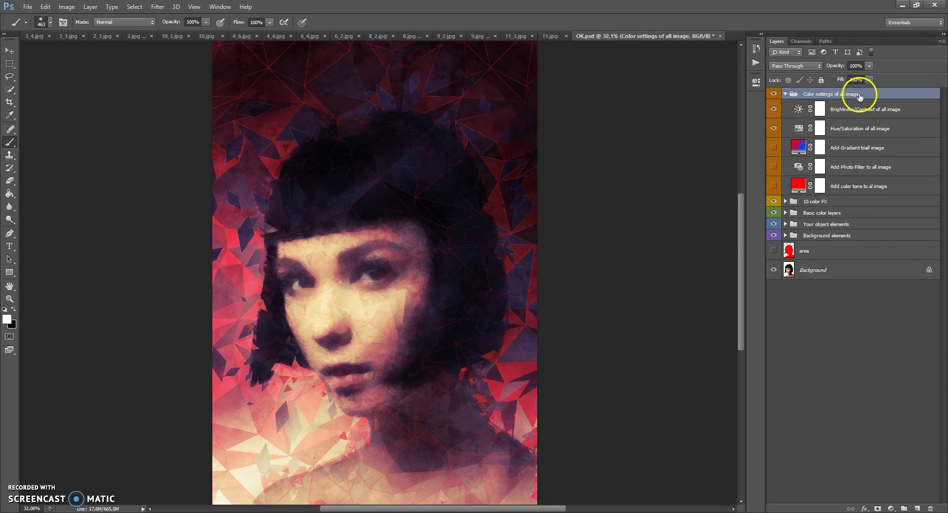
left_click(786, 190)
double_click(798, 185)
left_click(669, 149)
mouse_move(671, 158)
left_mouse_down()
mouse_move(672, 268)
mouse_move(669, 181)
mouse_move(667, 202)
left_mouse_up()
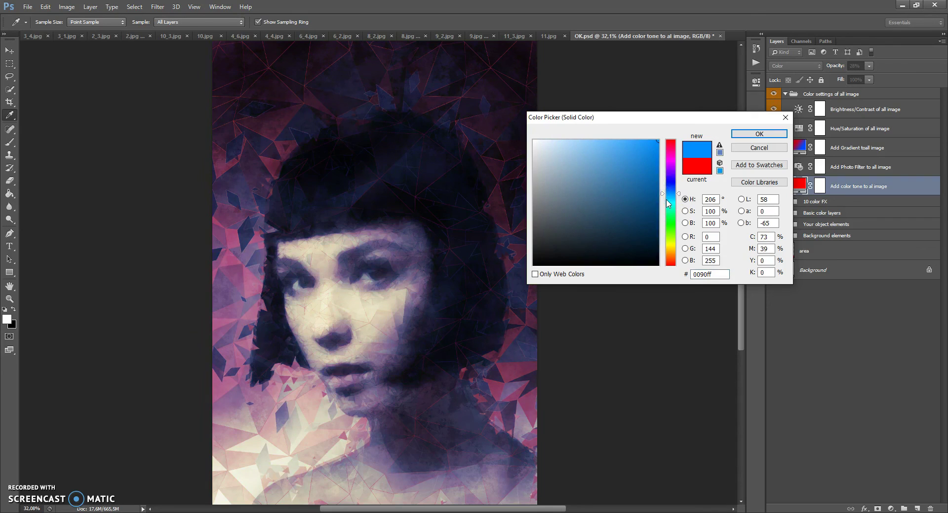
left_click(758, 134)
left_click(774, 186)
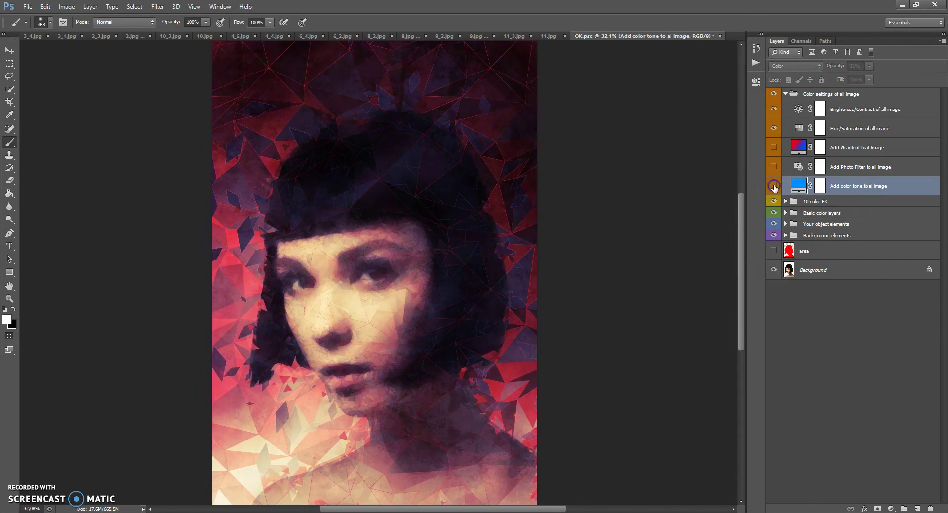
- Preview presets on the Add Photo Filter layer, set it to Deep Blue at 98% density and hide the layer
left_click(797, 167)
left_click(774, 167)
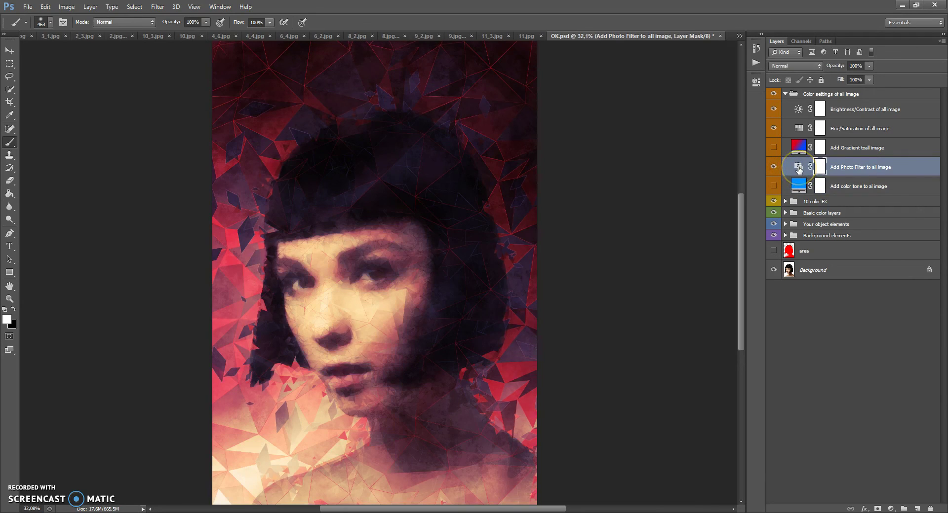
double_click(798, 168)
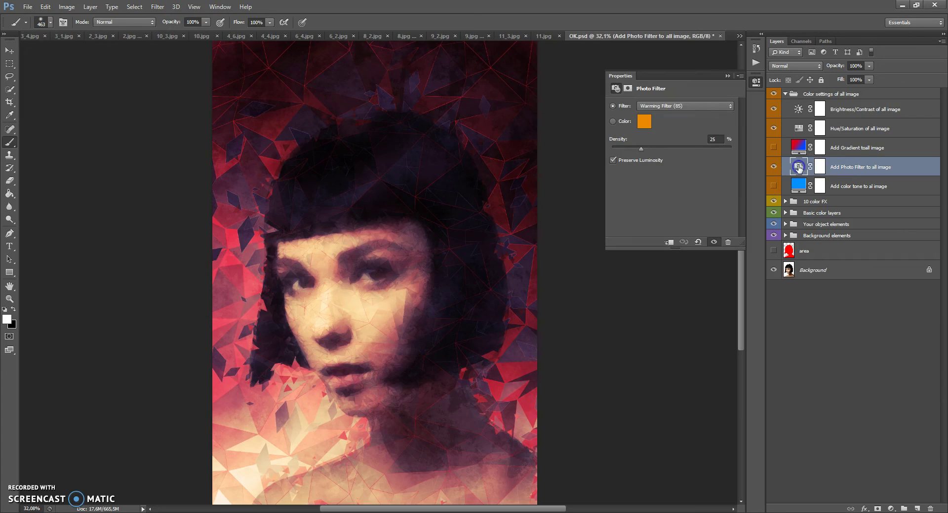
left_click(656, 106)
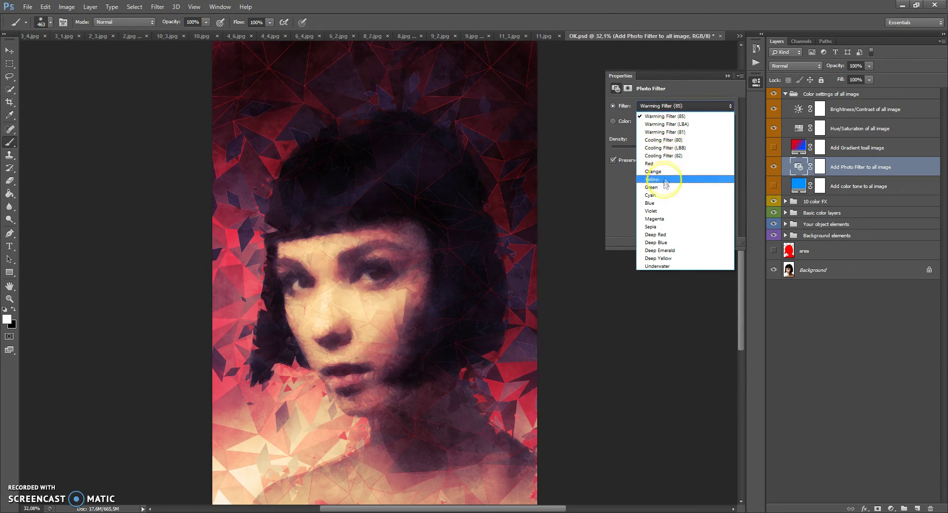
left_click(662, 124)
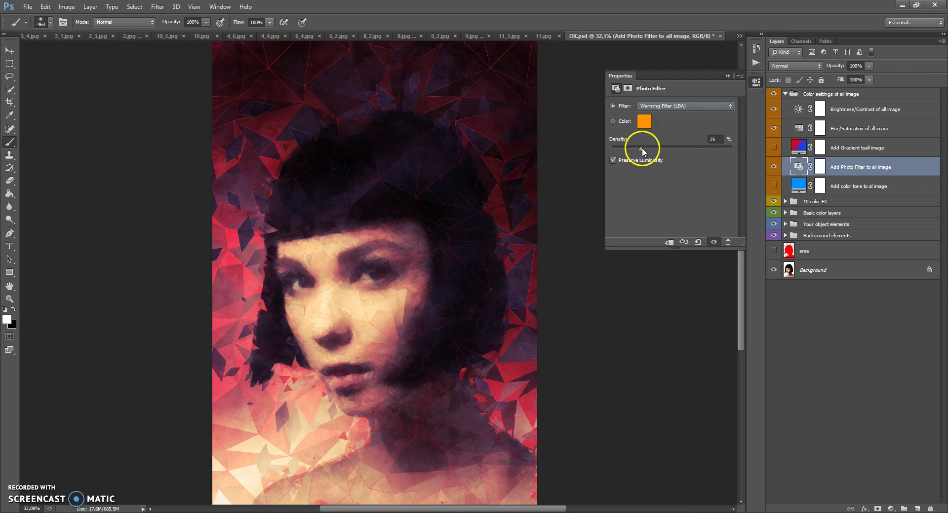
left_click_drag(642, 148, 645, 150)
left_click(684, 106)
left_click(659, 105)
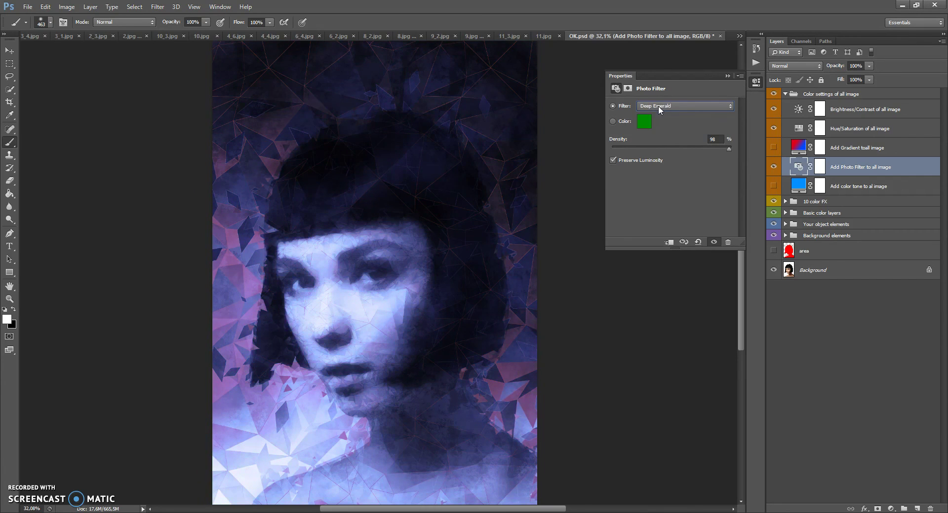
left_click(727, 76)
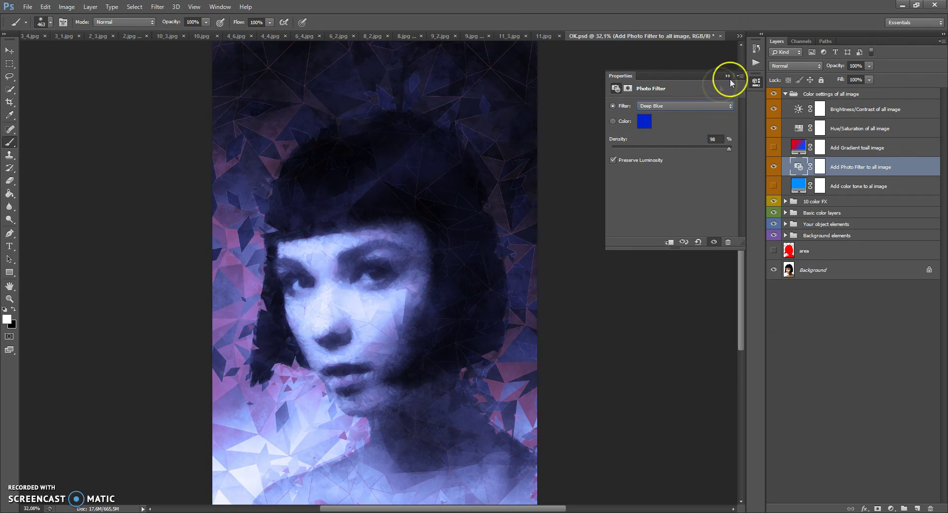
left_click(774, 167)
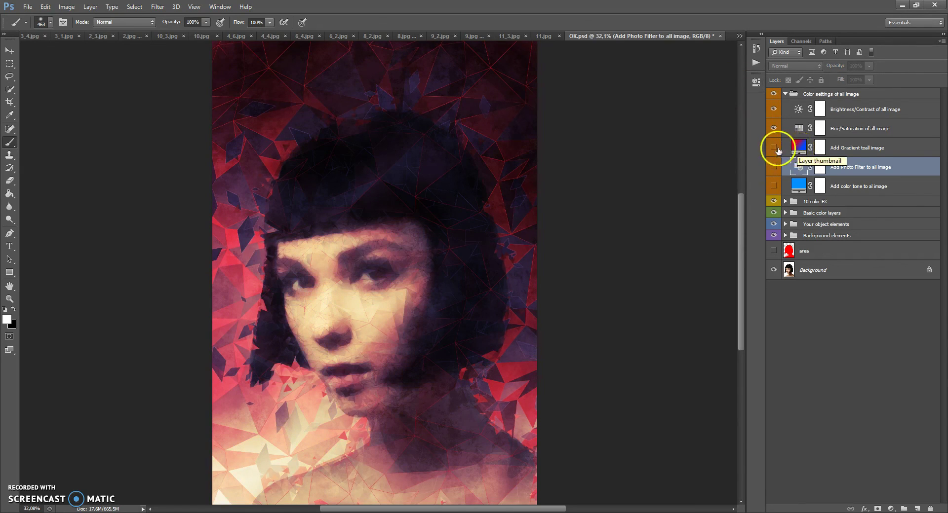
- Preview the Add Gradient layer, reposition its gradient with the angle at -70.46°, and hide the layer
left_click(773, 147)
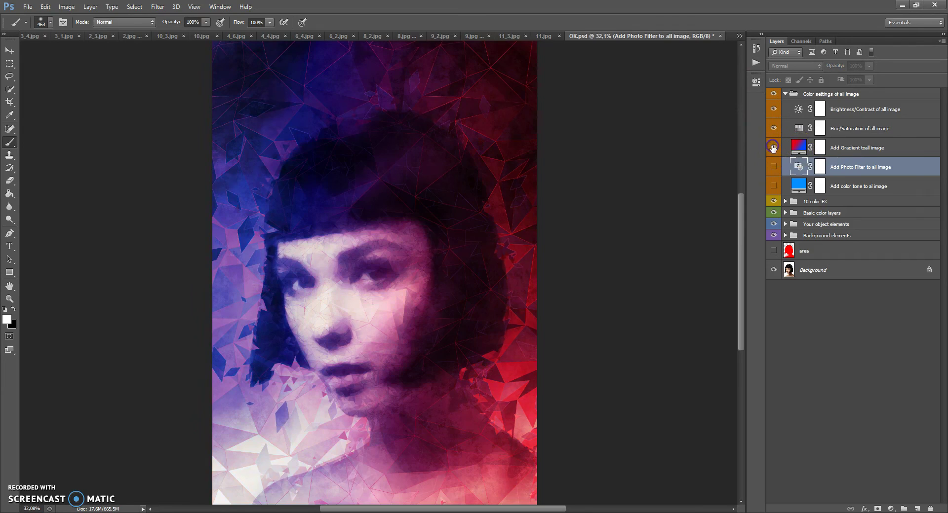
double_click(798, 146)
left_click_drag(524, 318, 385, 299)
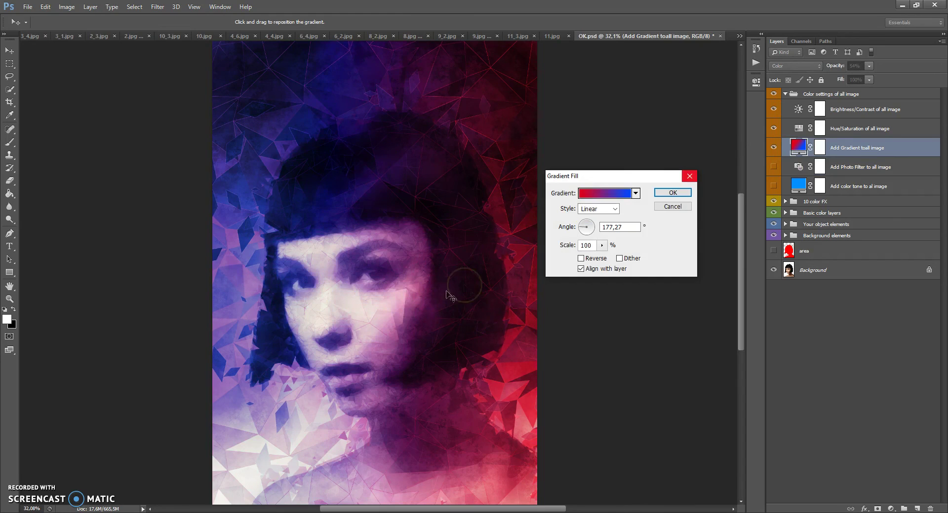
left_click_drag(576, 223, 592, 245)
mouse_move(533, 242)
left_mouse_down()
mouse_move(355, 236)
mouse_move(481, 368)
mouse_move(419, 284)
left_mouse_up()
left_click(669, 193)
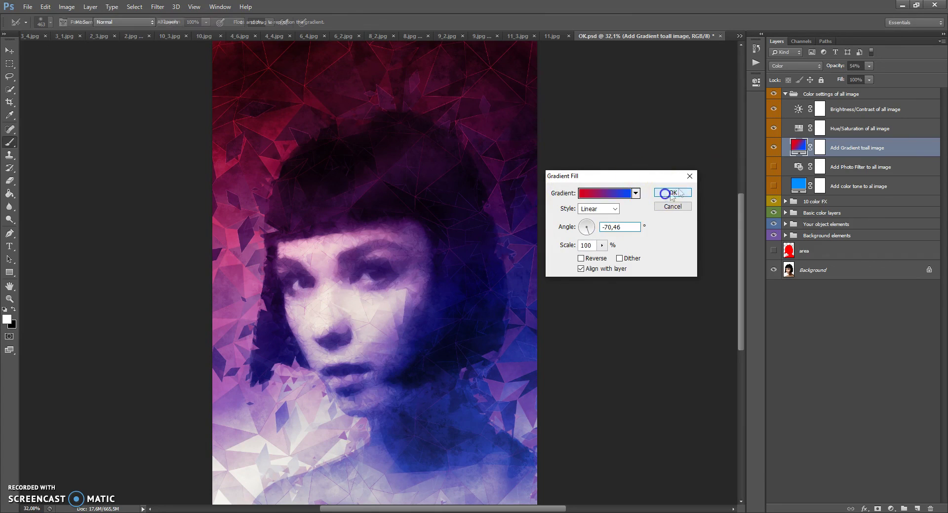
left_click(773, 147)
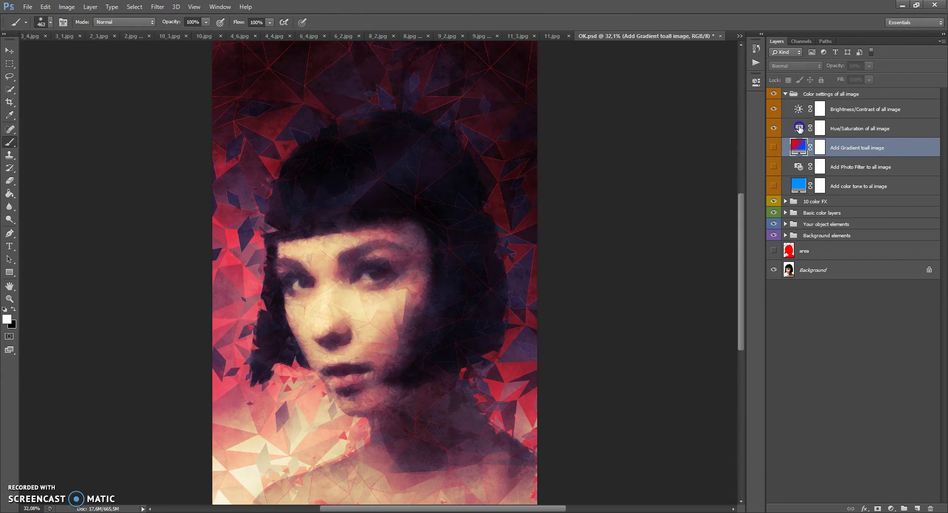
- Preview hue and saturation shifts on the Hue/Saturation of all image layer, resetting both values to 0
double_click(799, 129)
left_click_drag(671, 143, 673, 163)
double_click(718, 133)
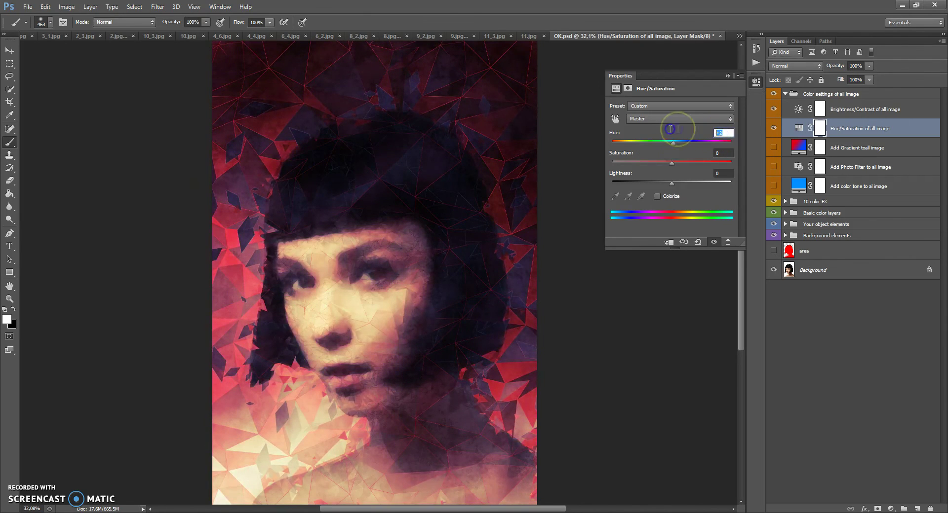
mouse_move(671, 162)
left_mouse_down()
mouse_move(577, 165)
mouse_move(692, 164)
mouse_move(600, 170)
mouse_move(703, 175)
mouse_move(670, 177)
left_mouse_up()
left_click(721, 153)
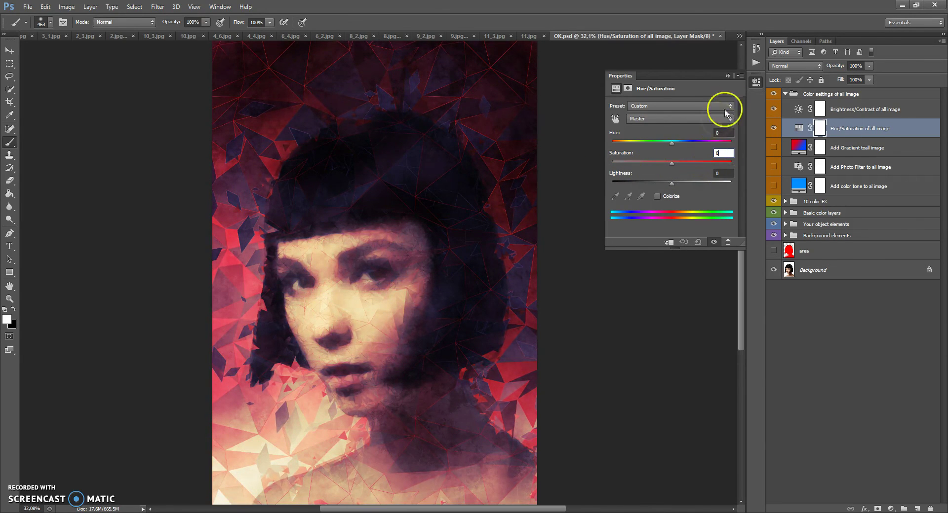
left_click(727, 76)
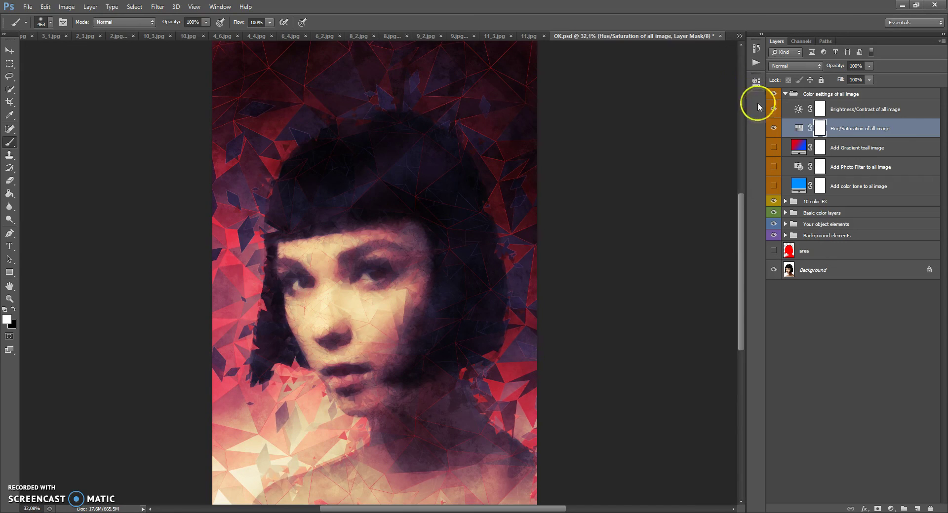
- Preview contrast and brightness changes on the Brightness/Contrast of all image layer, resetting both values to 0
double_click(798, 110)
left_click_drag(671, 152, 579, 155)
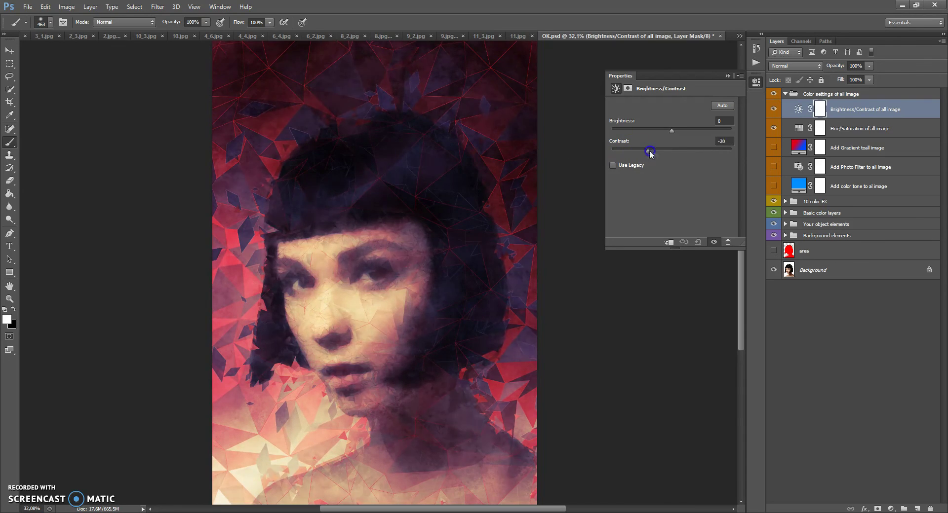
left_click_drag(639, 154, 693, 153)
double_click(724, 143)
type("0")
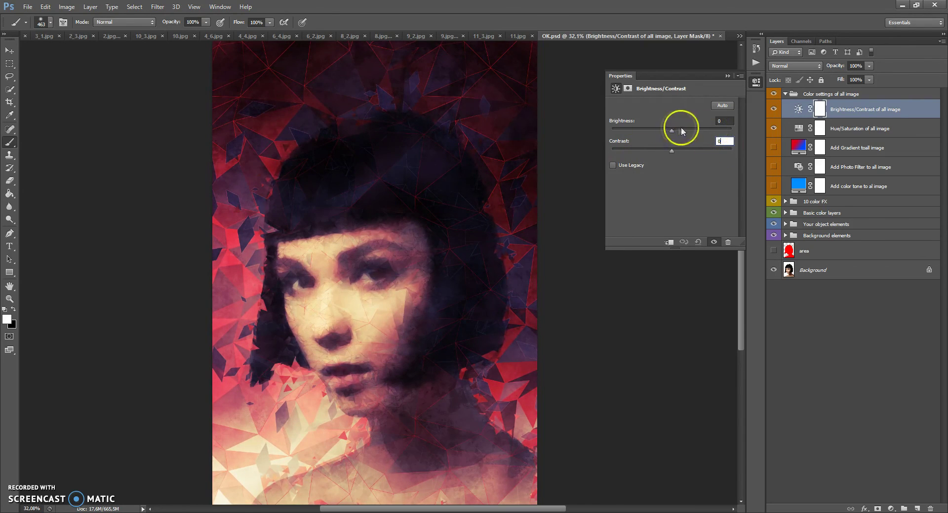
mouse_move(673, 129)
left_mouse_down()
mouse_move(709, 134)
mouse_move(656, 131)
left_mouse_up()
double_click(723, 123)
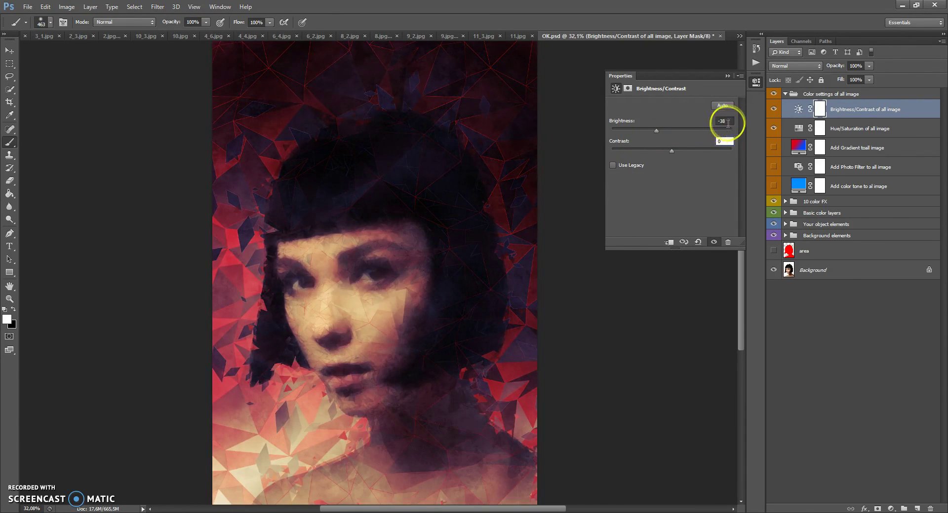
type("0")
left_click(727, 76)
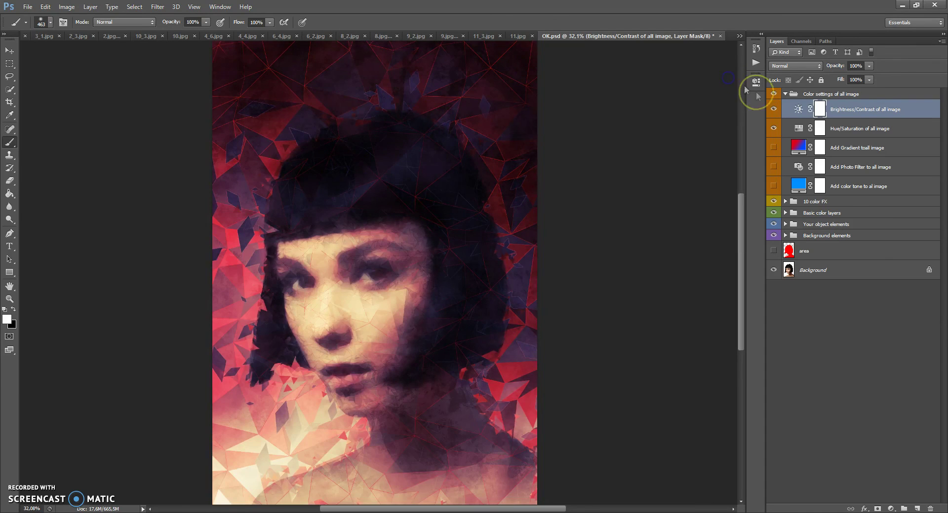
- Collapse the Color settings of all image group and group all five effect groups, down to Background elements, into one
left_click(785, 93)
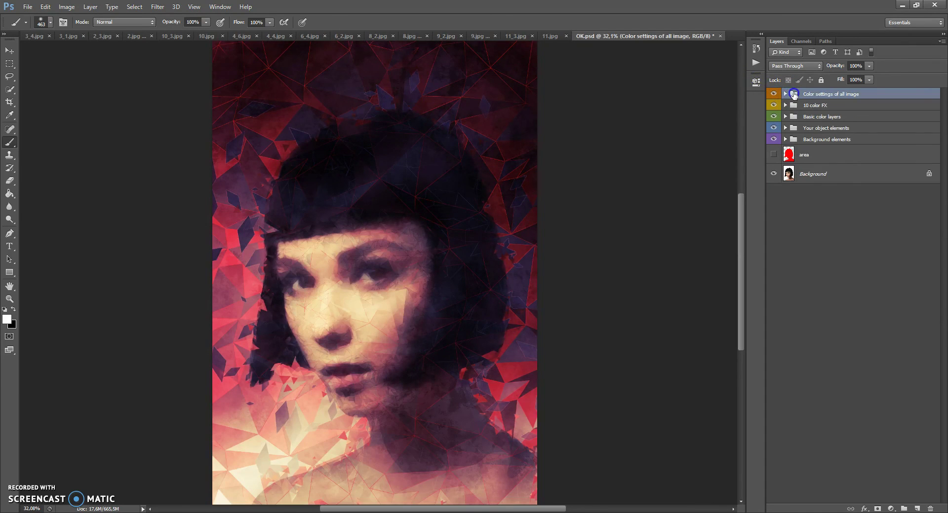
left_click(794, 139, "shift")
key("ctrl+g")
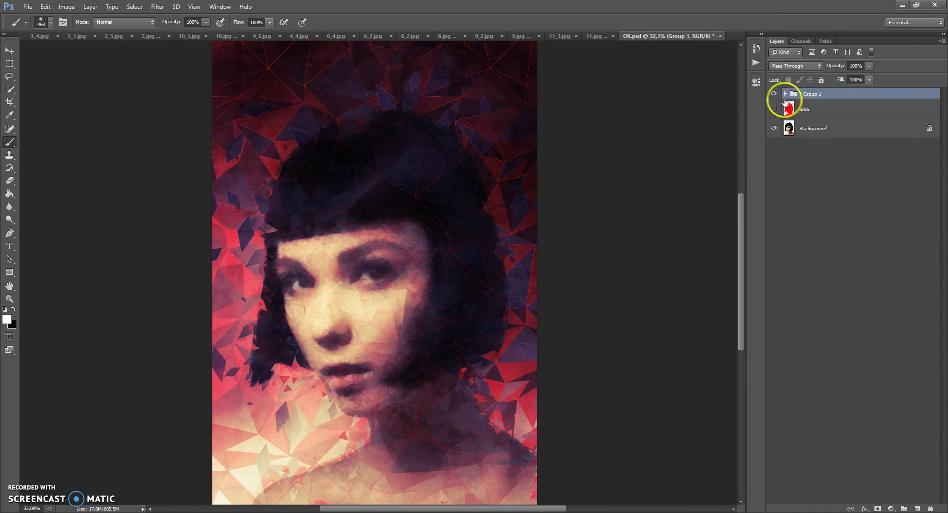
- Compare the portrait with and without the combined effects group, leaving the group visible, and inspect the face up close
left_click(773, 94)
left_click(774, 94)
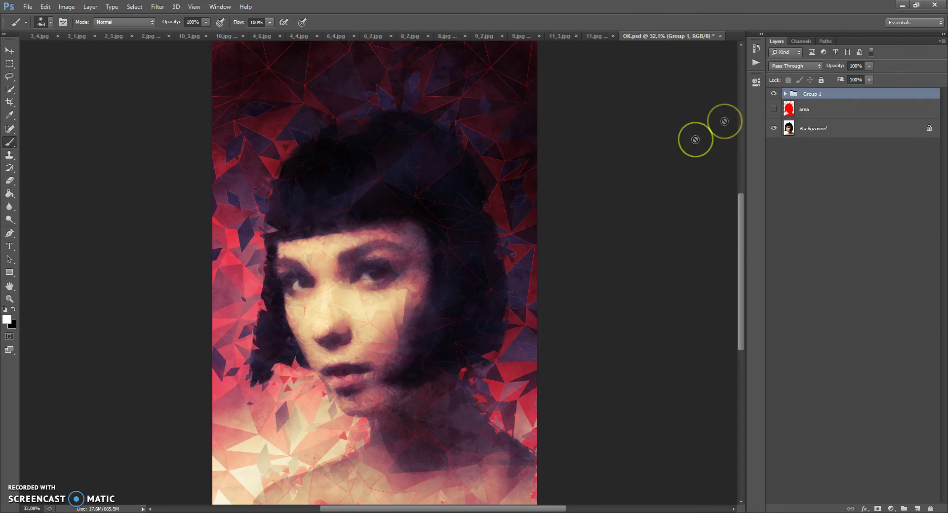
scroll(427, 219, "down", 1)
left_click(773, 93)
left_click(773, 94)
left_click(774, 94)
left_click(774, 94)
left_click(774, 94)
left_click(774, 93)
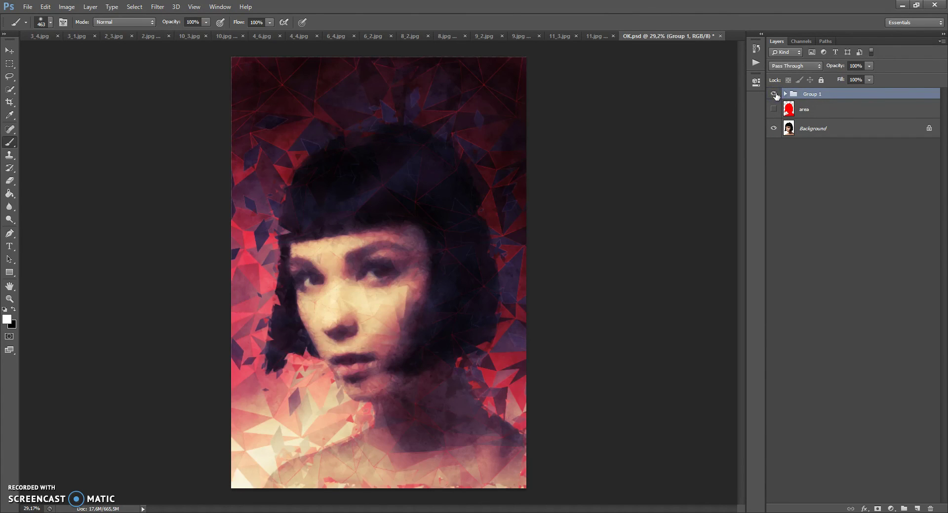
scroll(439, 238, "up", 1)
scroll(383, 335, "up", 2)
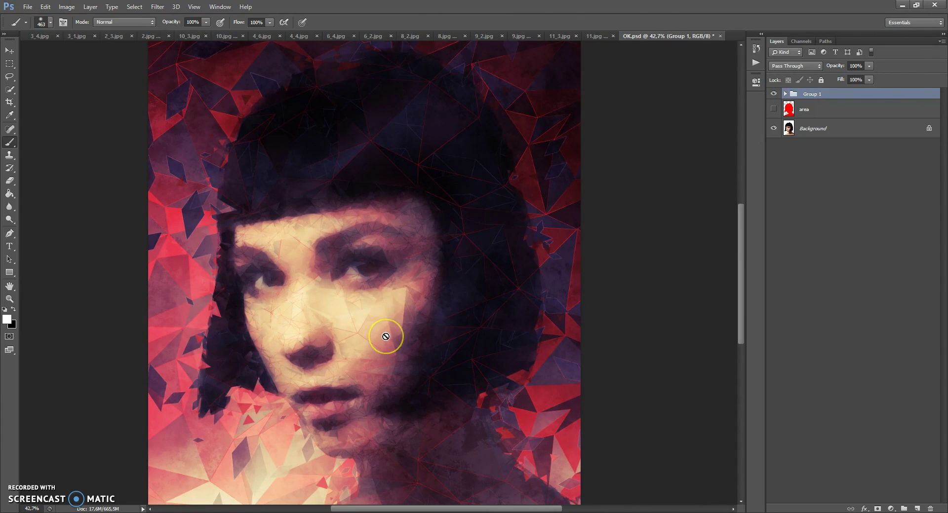